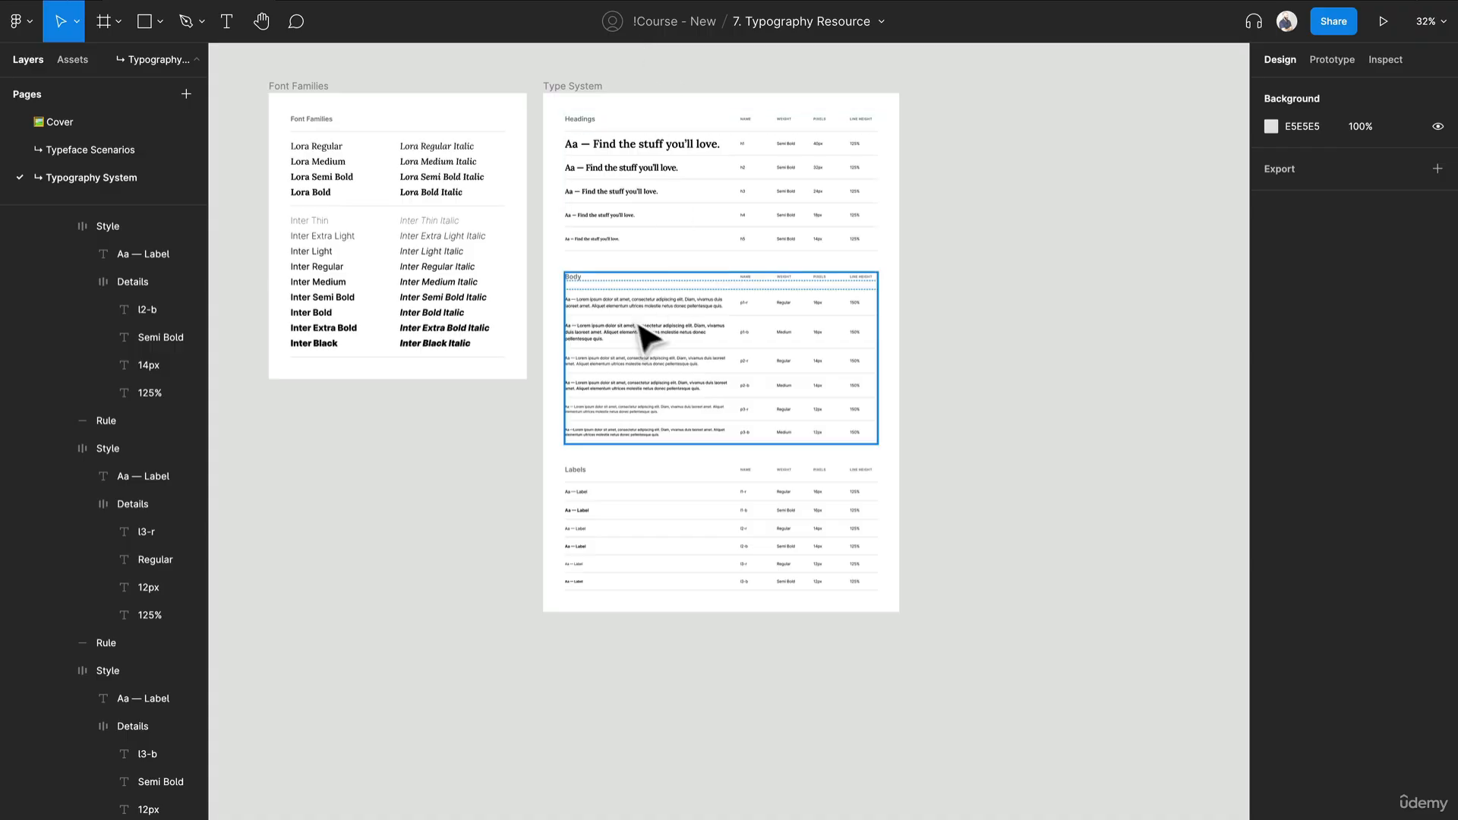
click(764, 541)
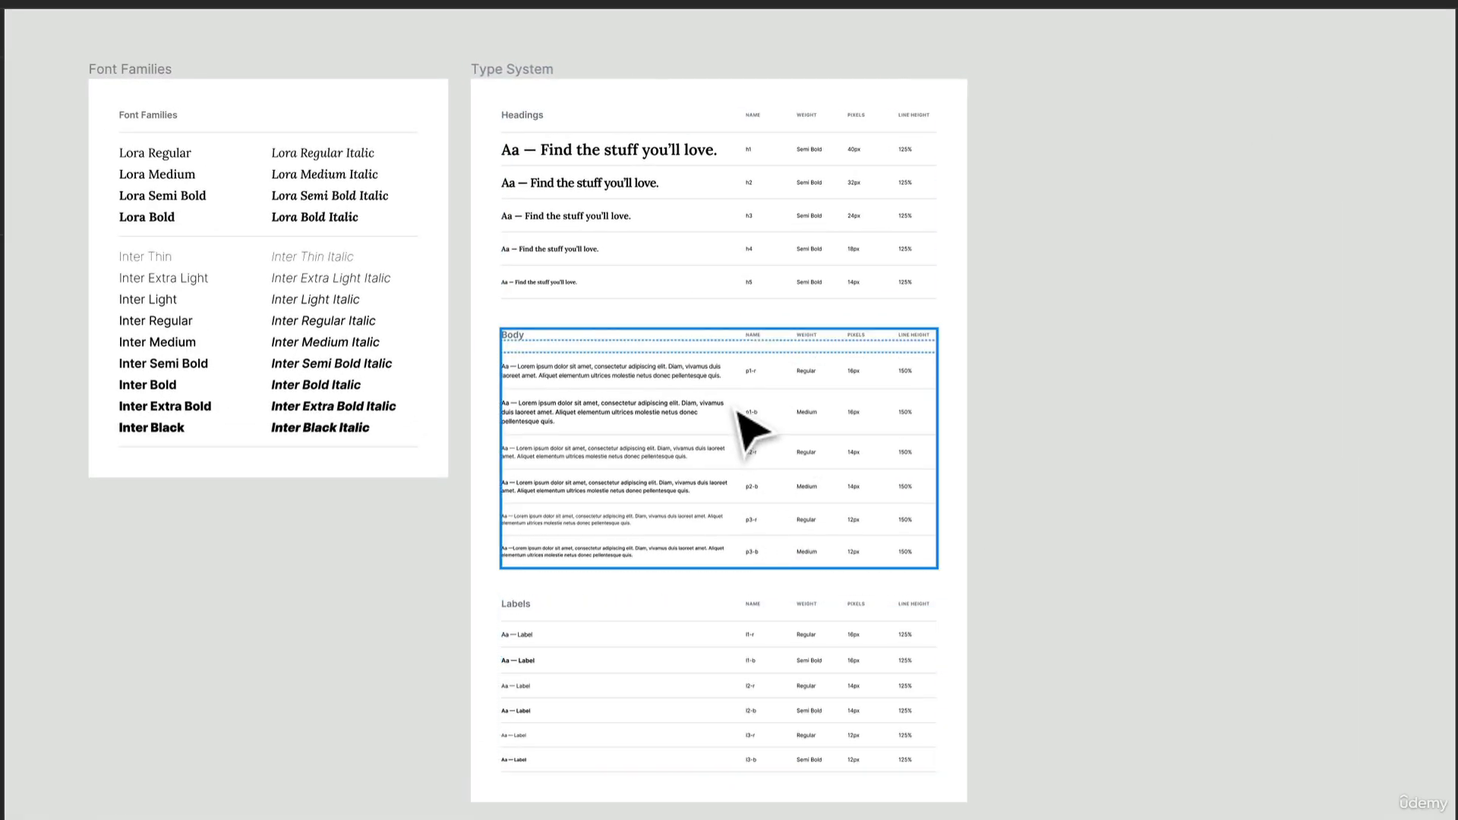
click(742, 221)
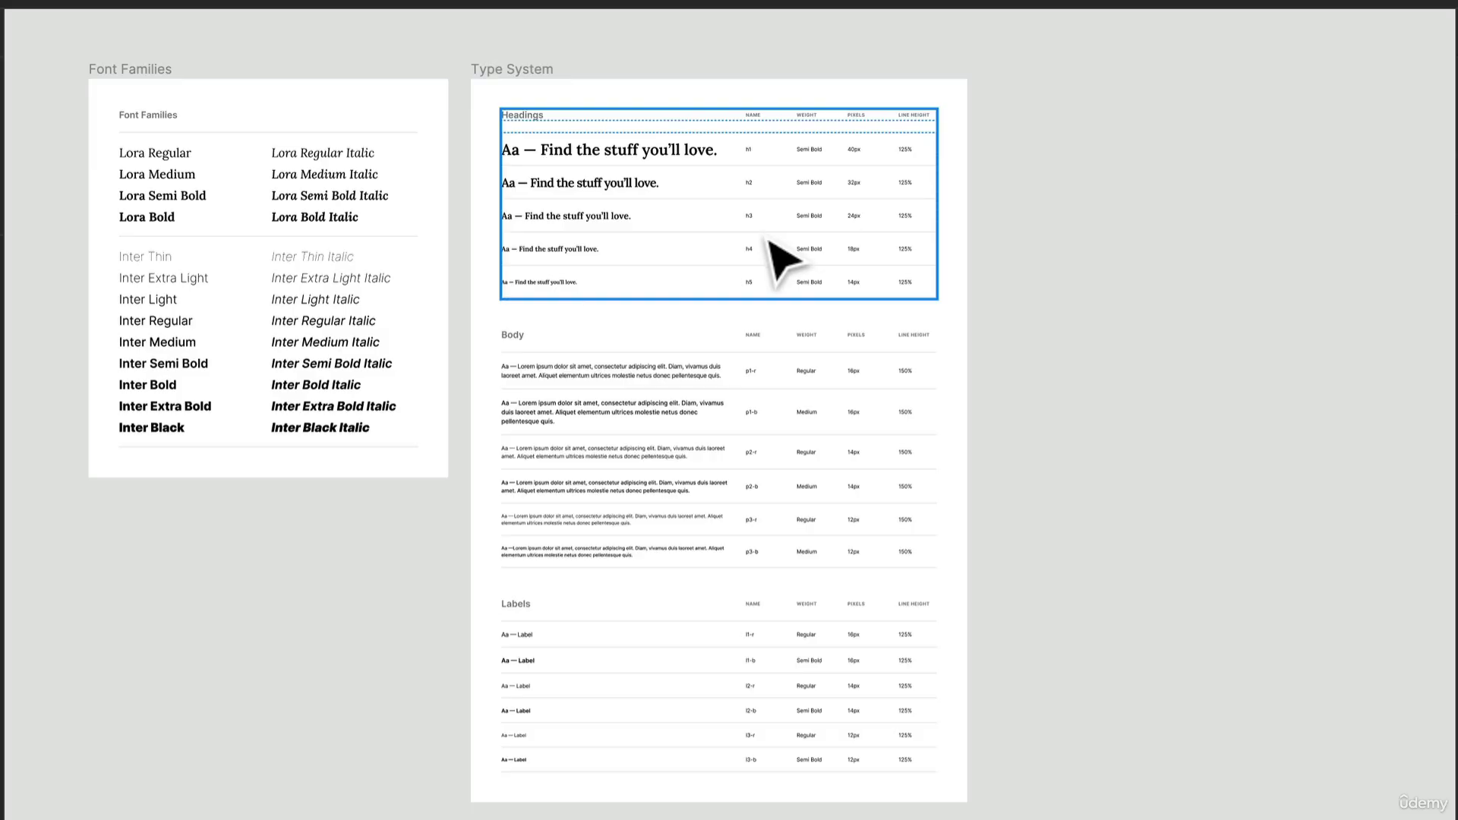
scroll(764, 208, up, 5)
scroll(765, 210, down, 1)
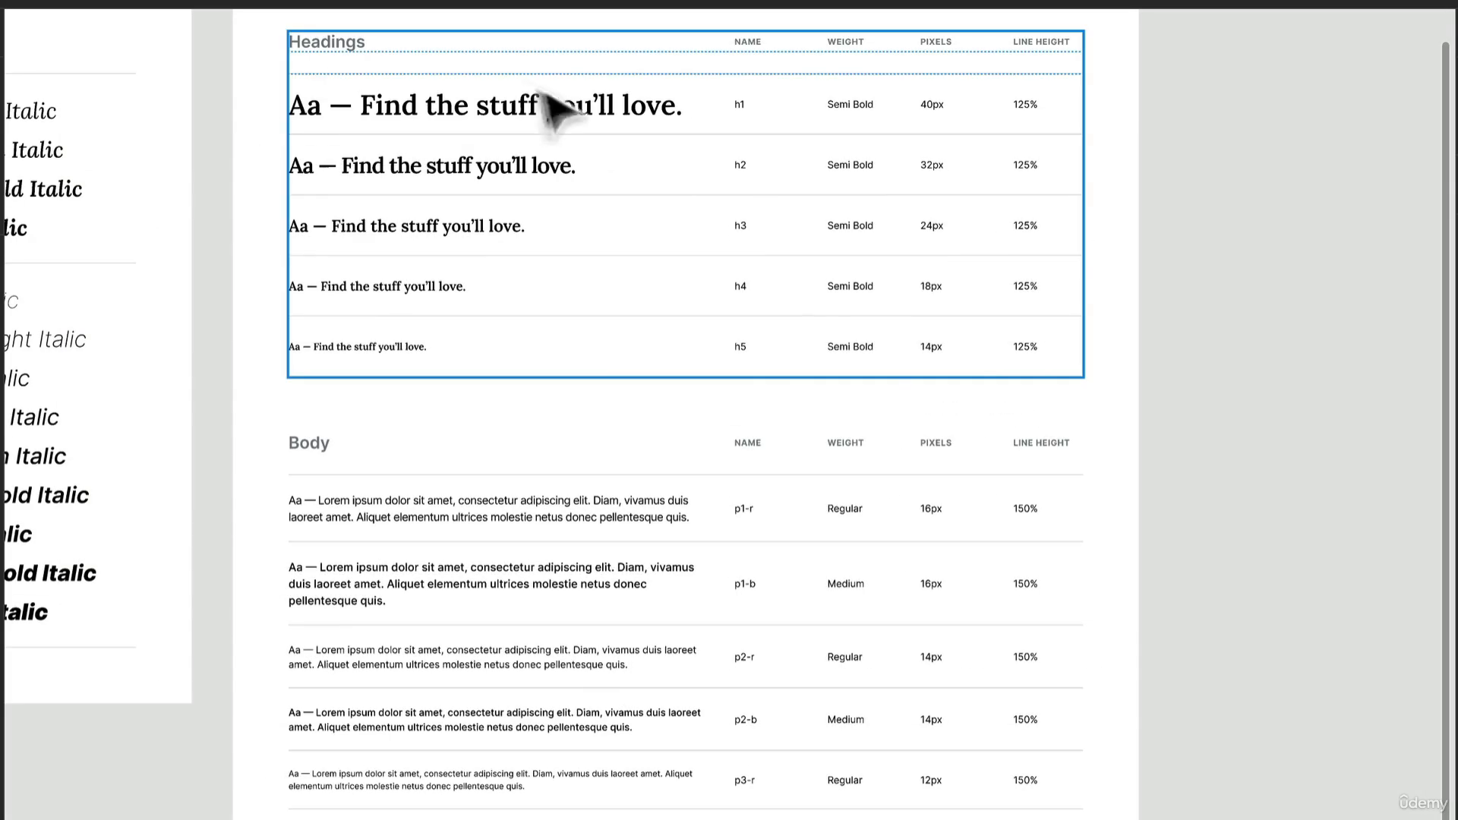
- Create a text style named Headings/H1 from the h1 sample text in the Headings section
click(560, 131)
click(558, 127)
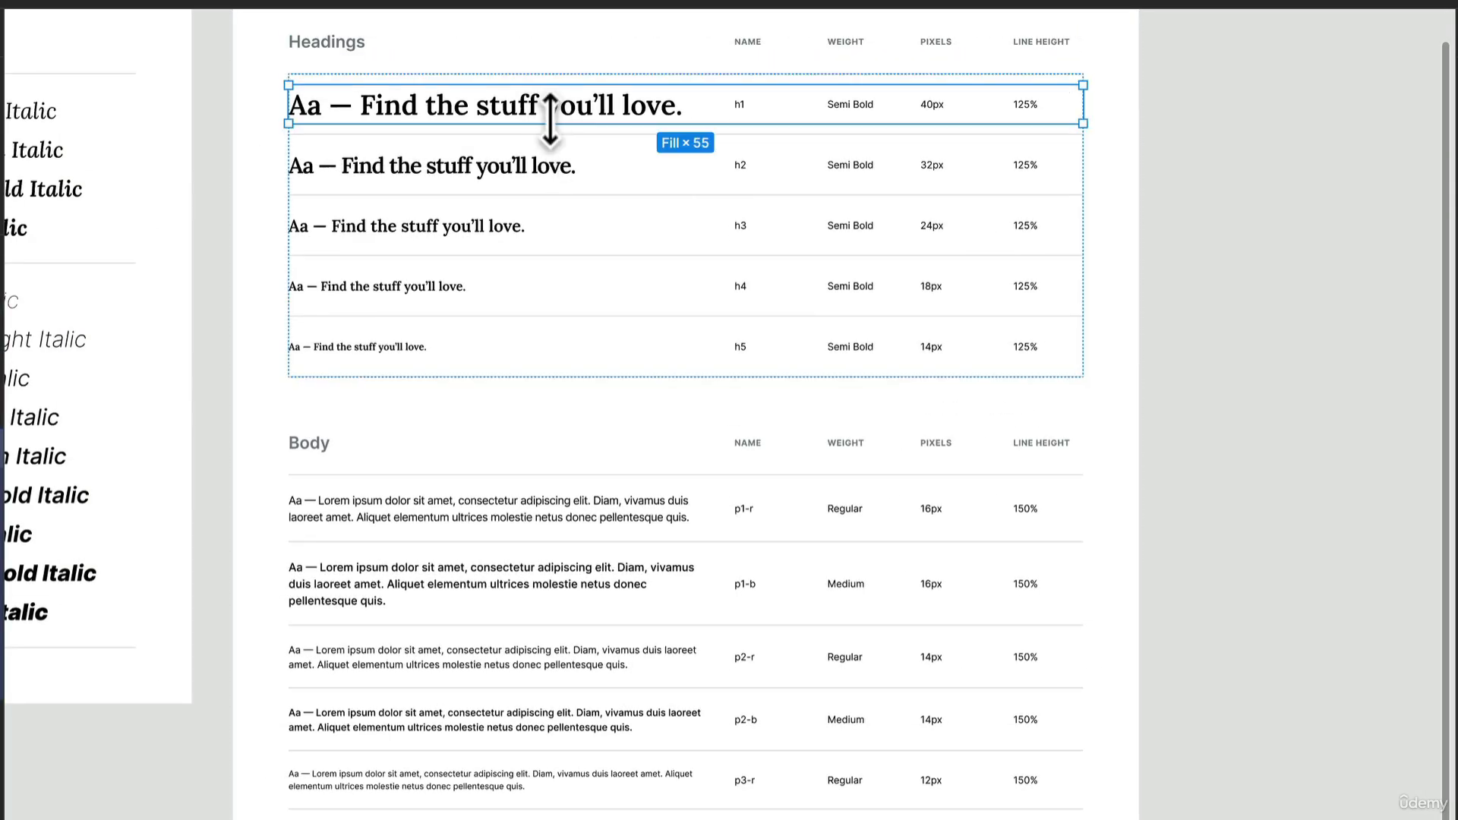
click(562, 121)
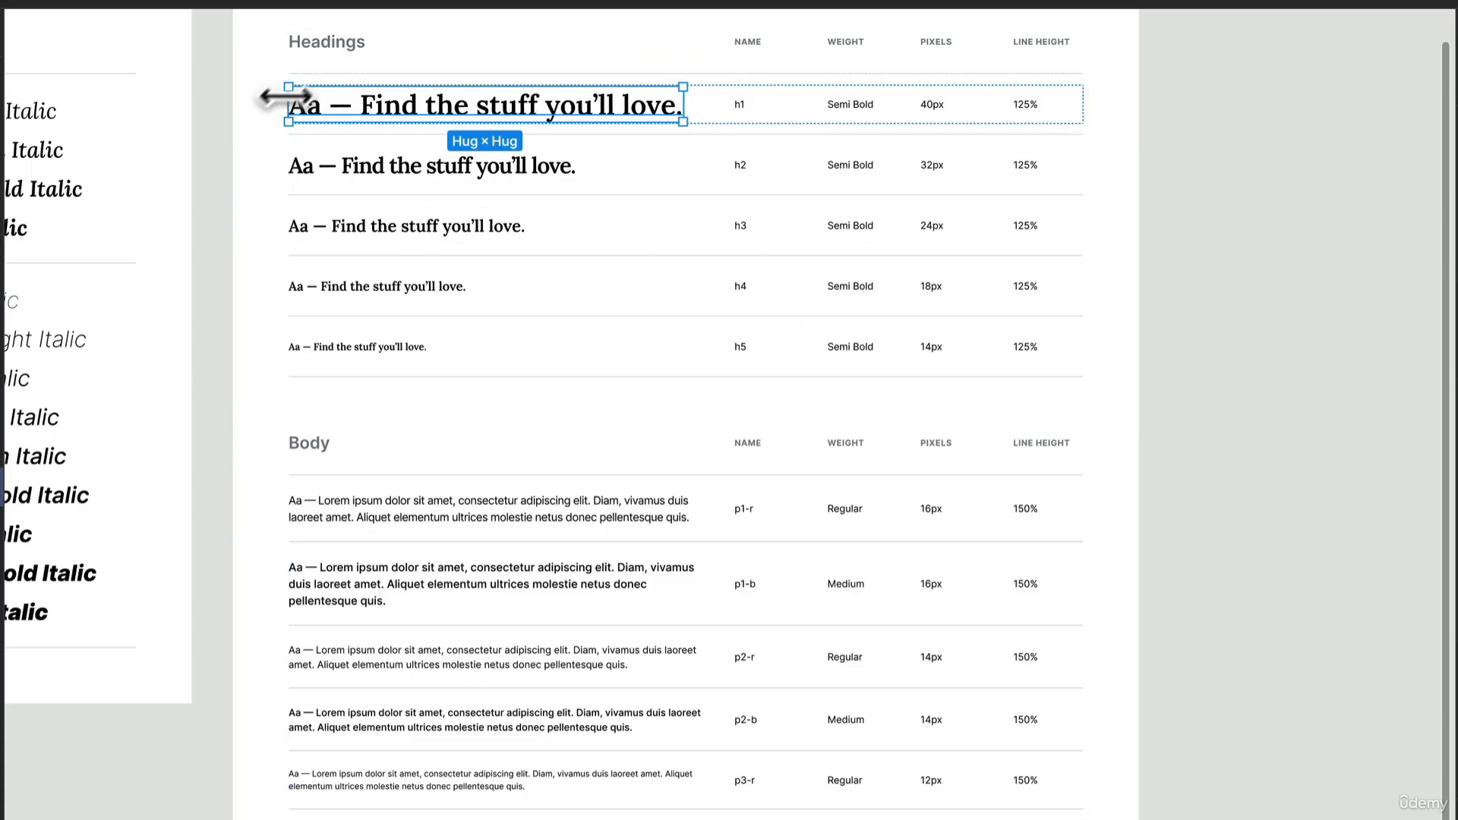
scroll(436, 98, up, 2)
scroll(438, 106, up, 5)
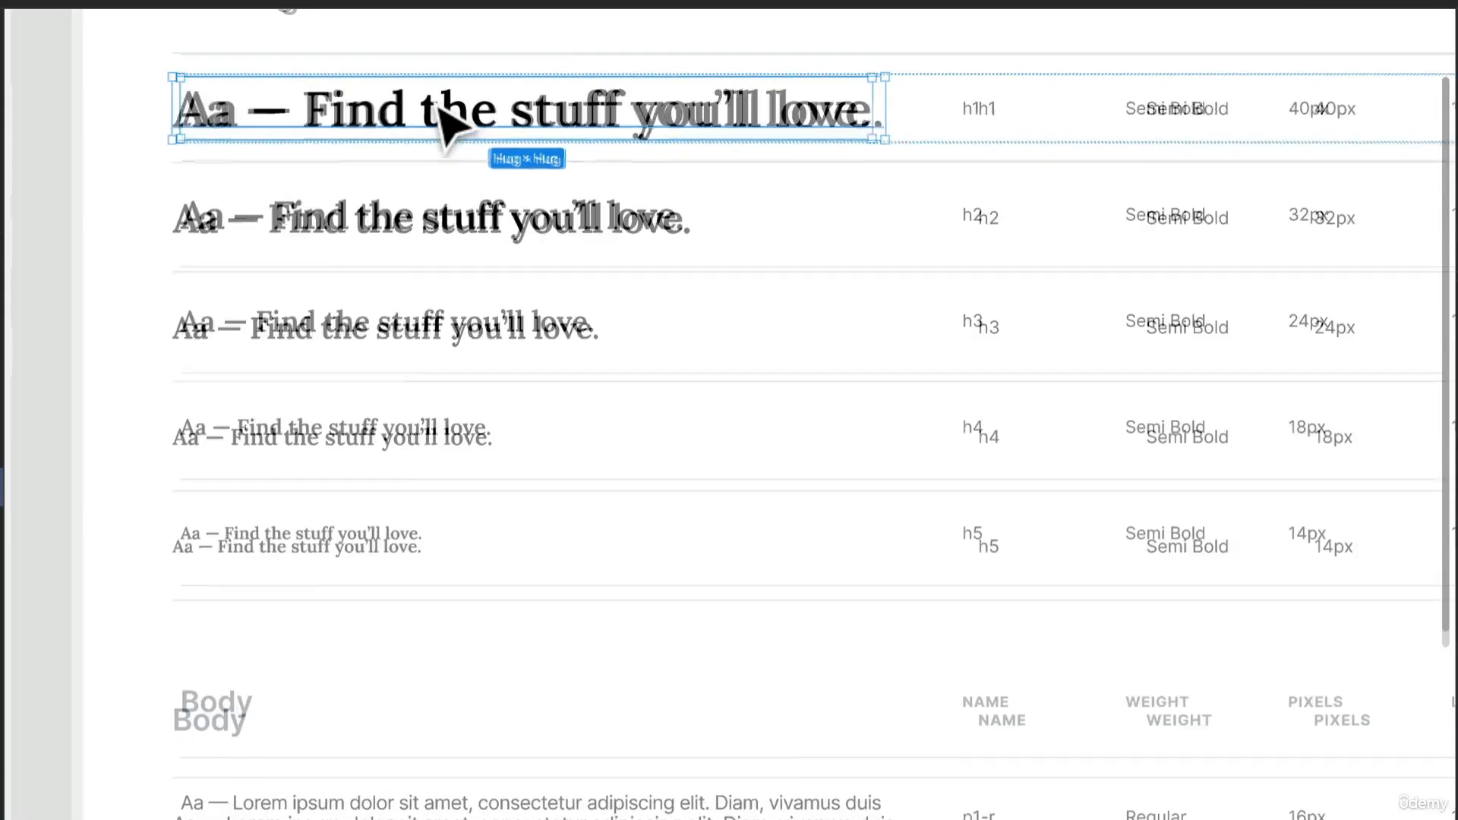
drag(437, 108, 602, 319)
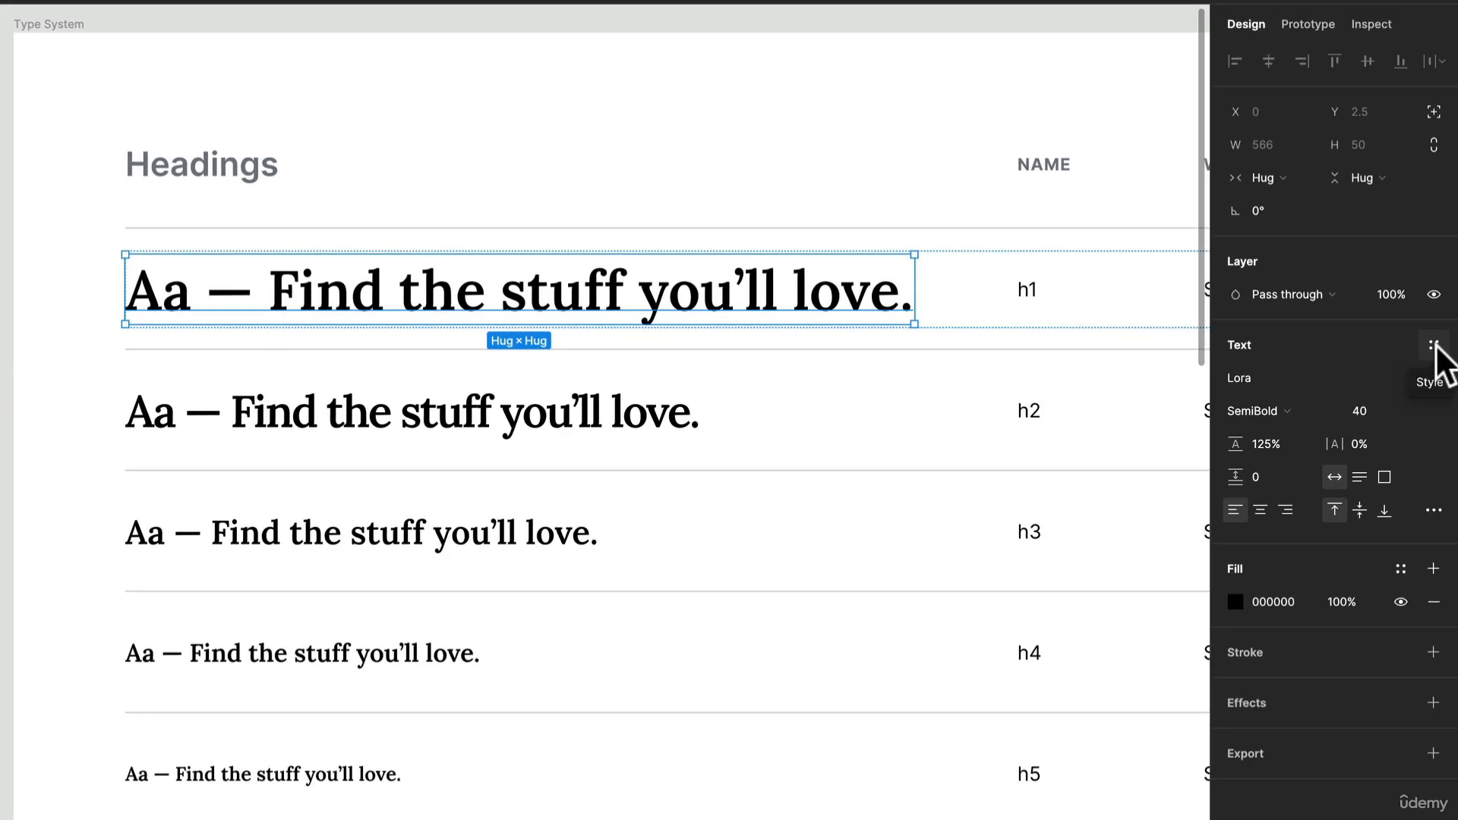
click(1435, 346)
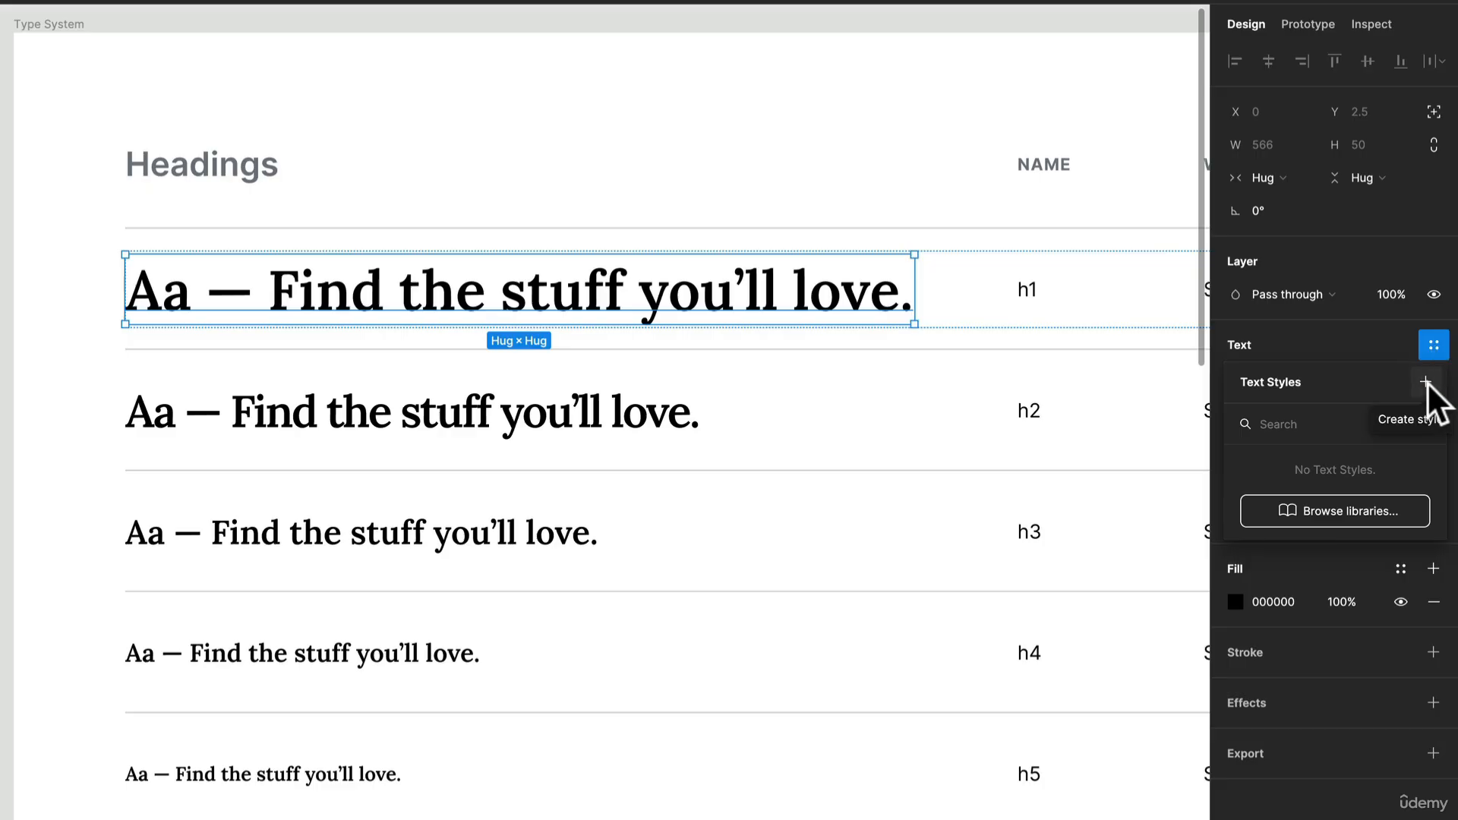
click(1427, 382)
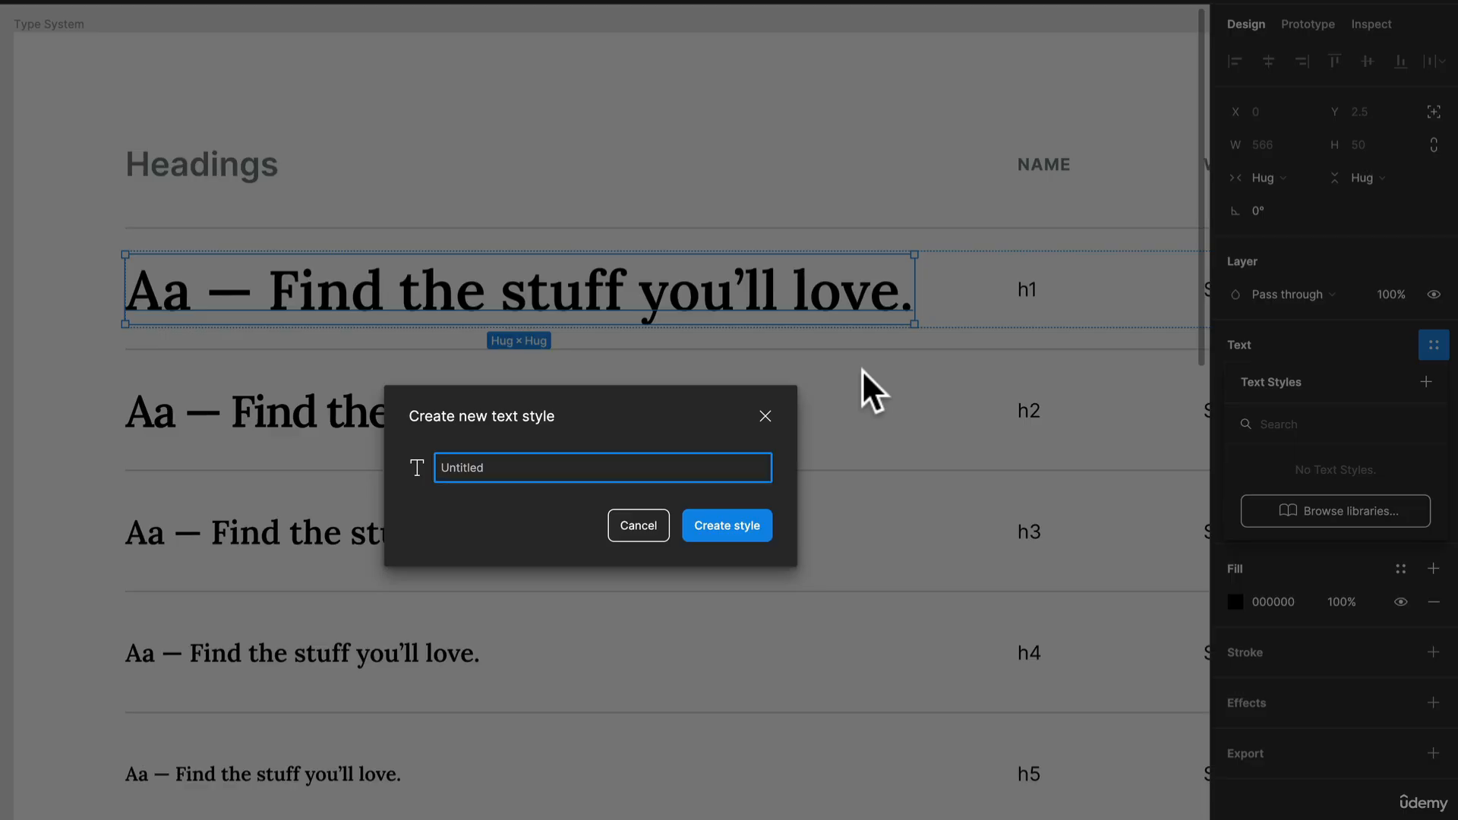
text(H)
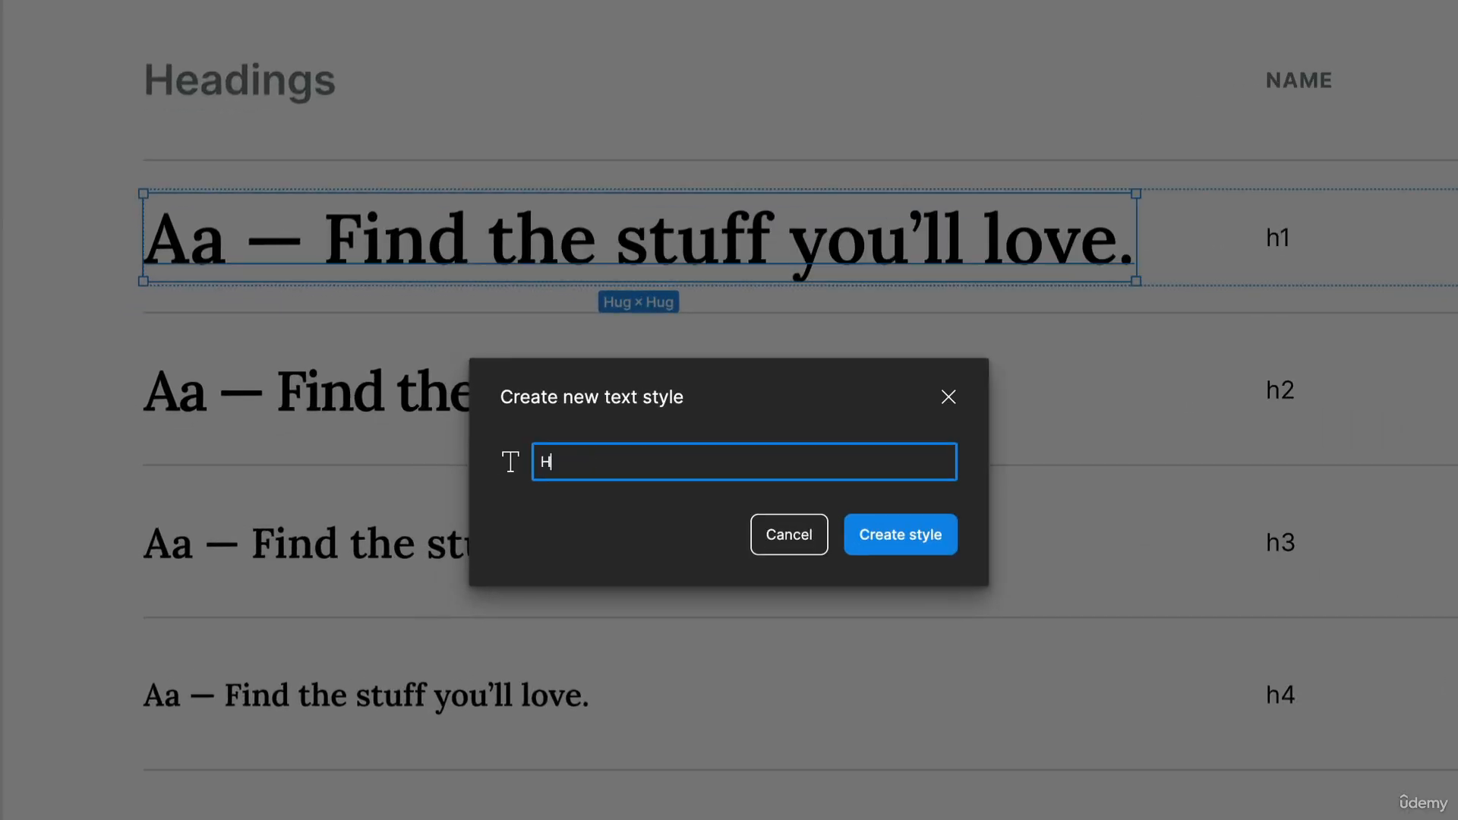
text(eadings/H1)
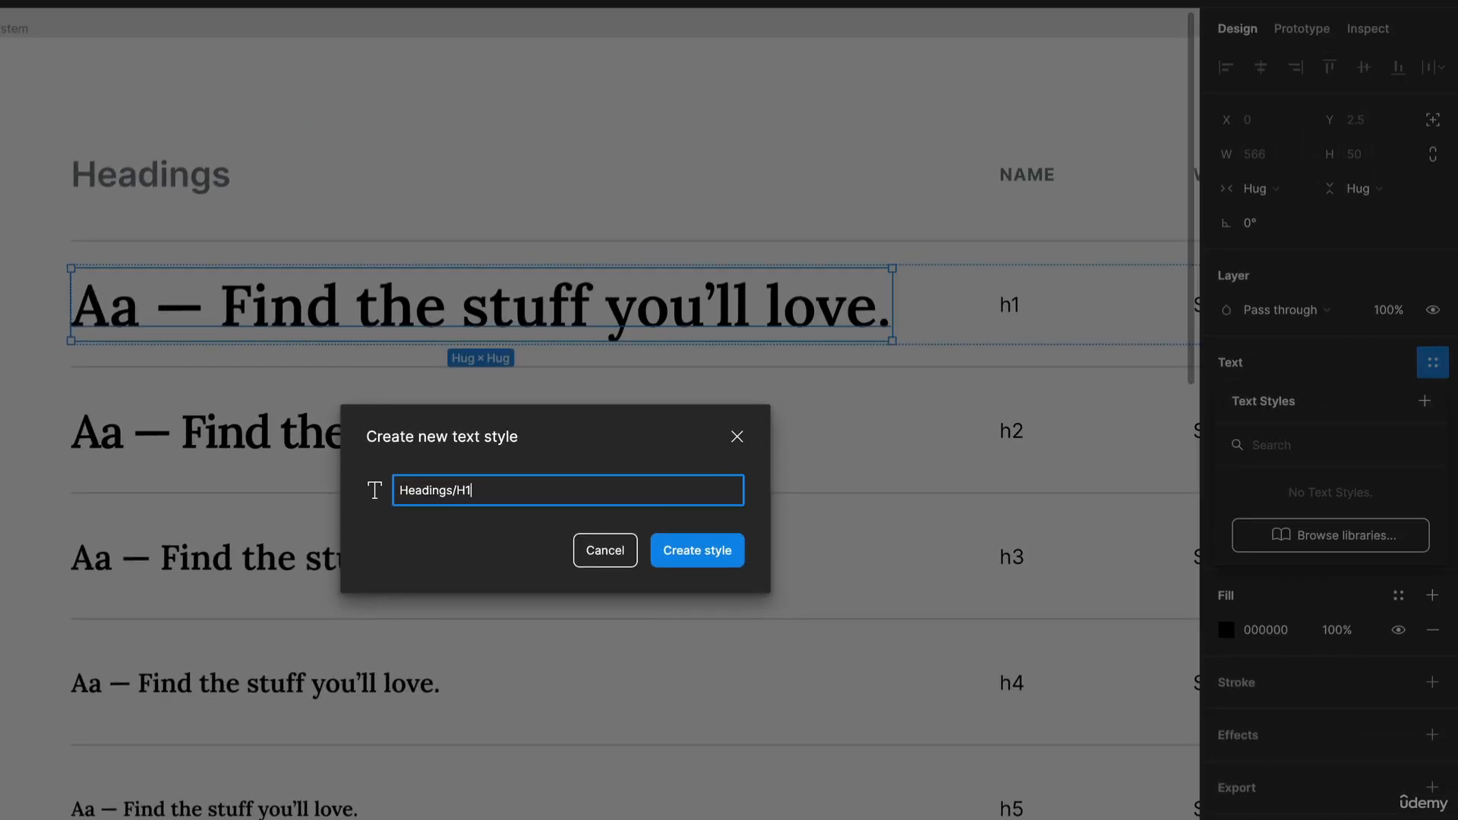
key(Return)
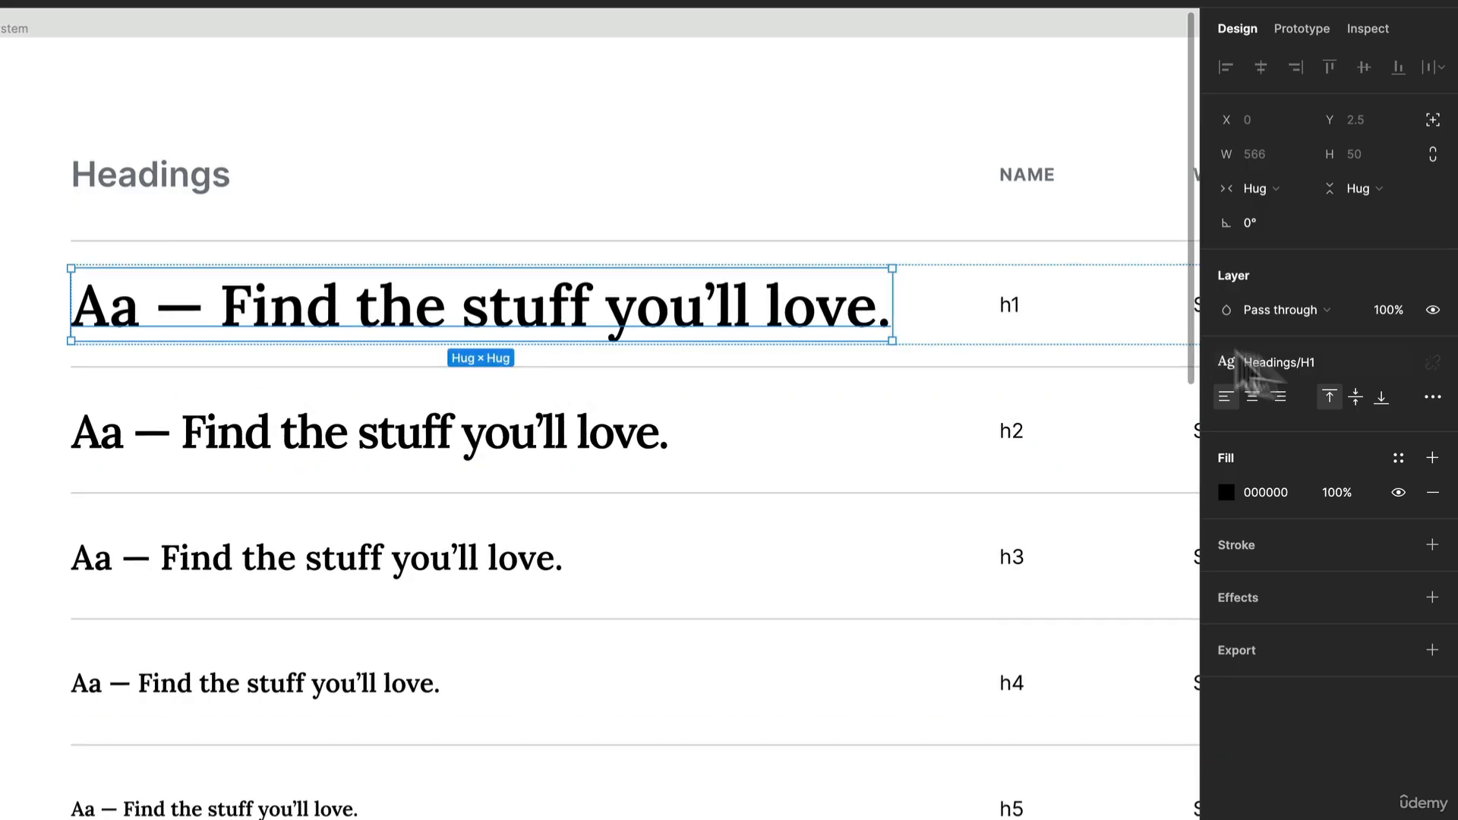
- Create a text style named Headings/H2 from the h2 sample text
click(613, 444)
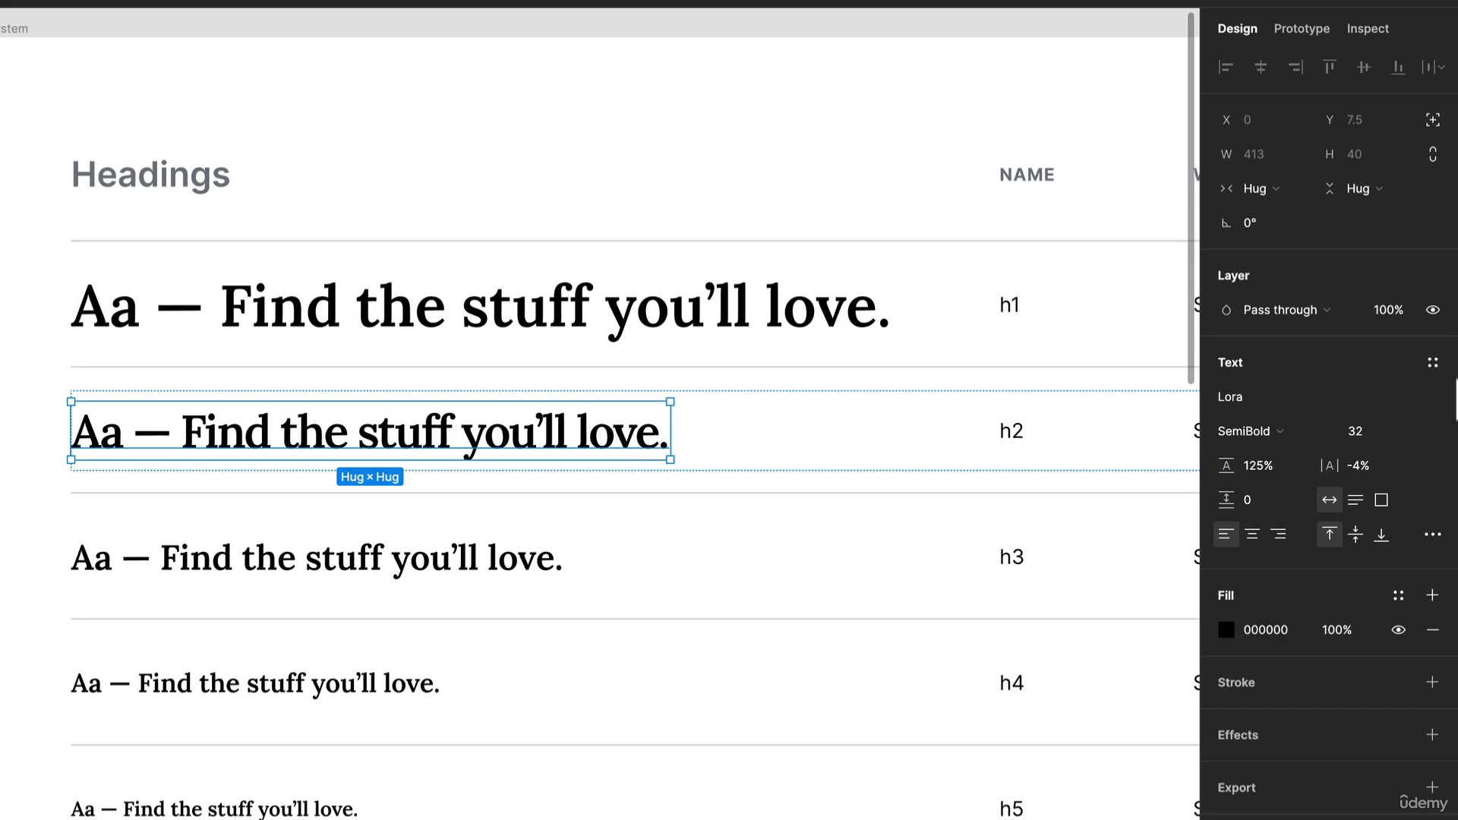
click(1432, 363)
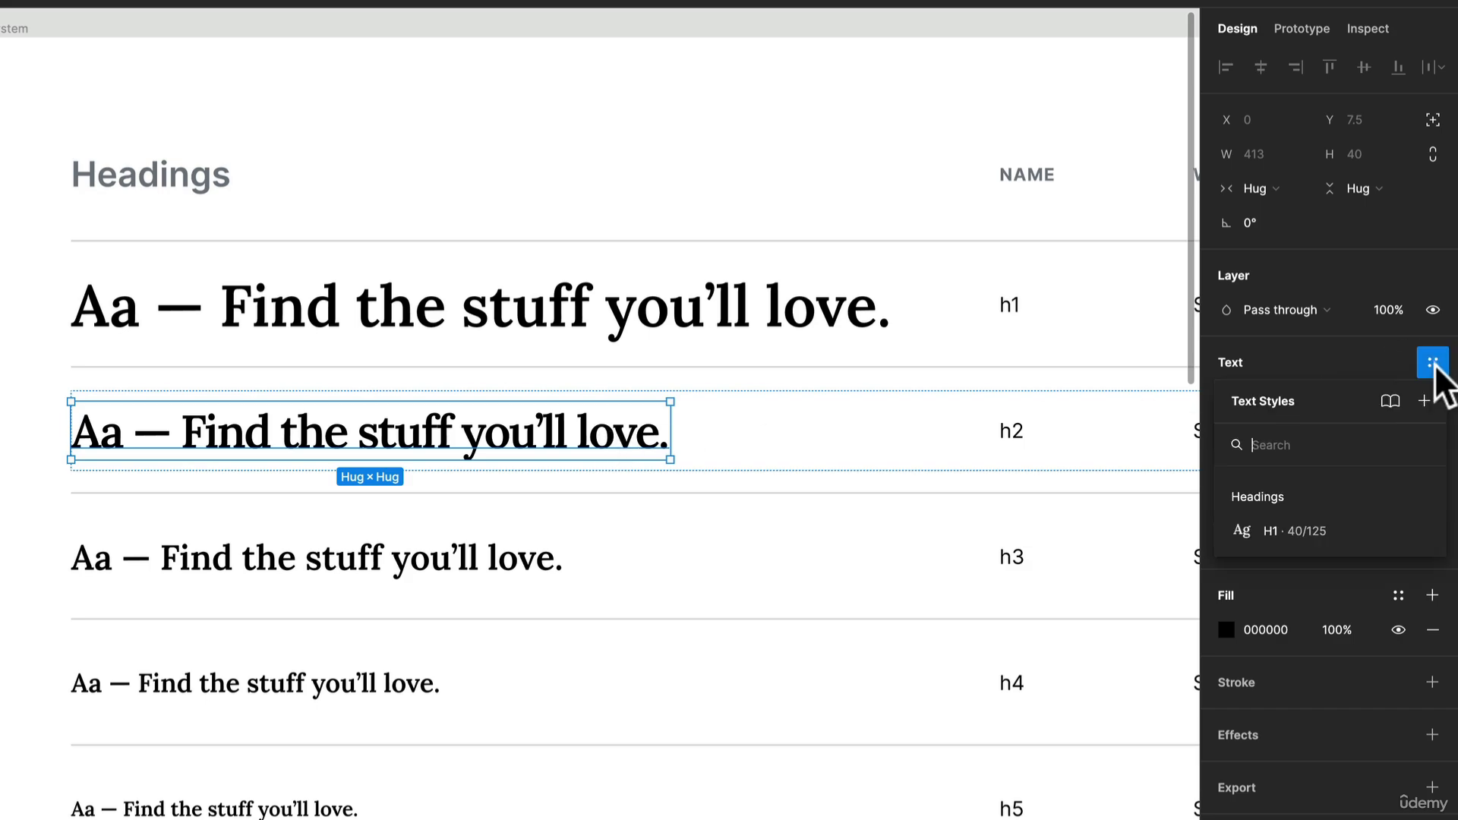
click(1426, 401)
text(Headings)
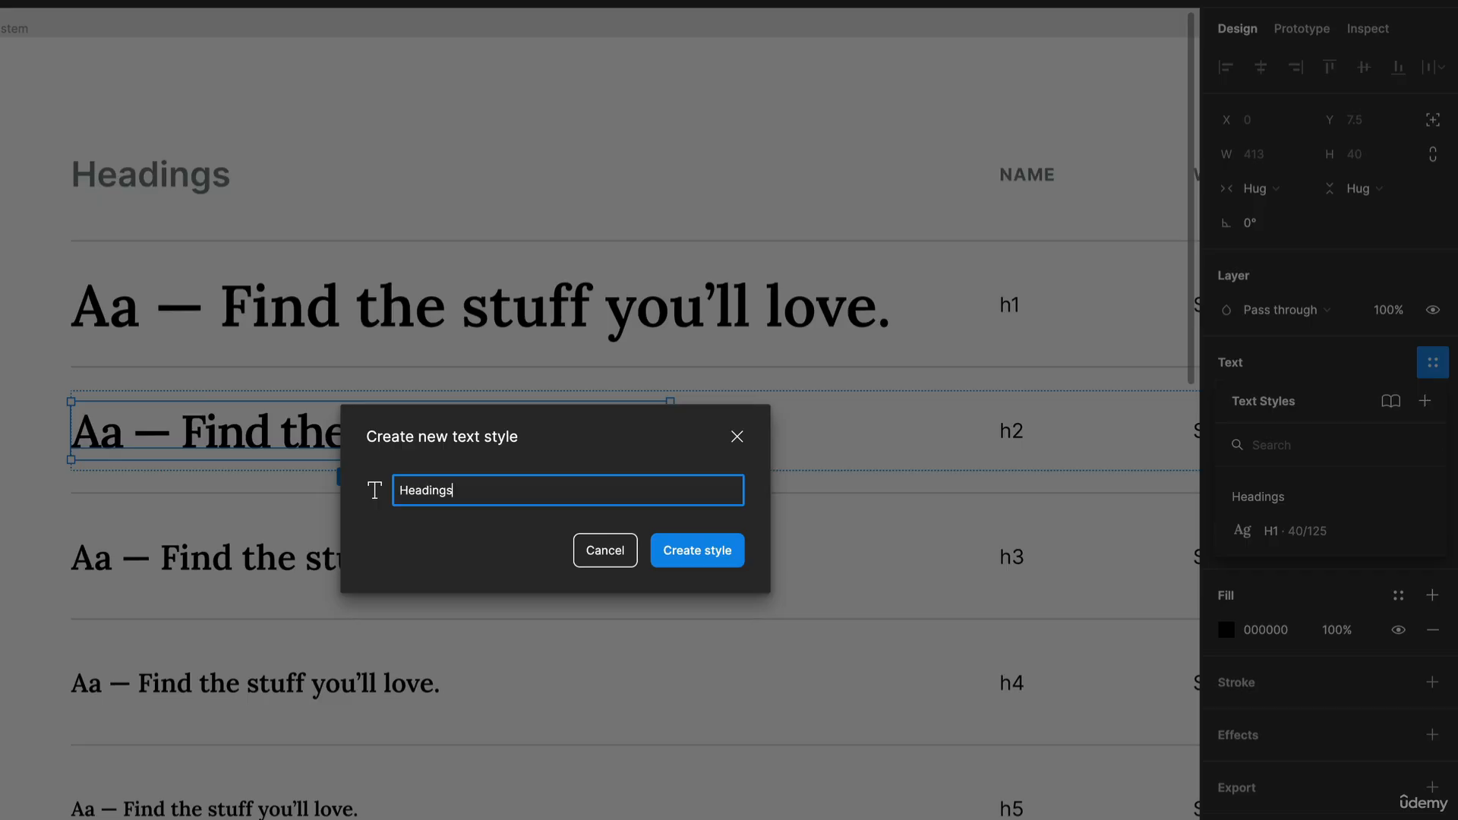
text(/H2)
key(BackSpace)
key(BackSpace)
text(H2)
key(Return)
- Create a text style named Body/16px/Regular from the p1-r sample paragraph in the Body section
scroll(723, 325, down, 10)
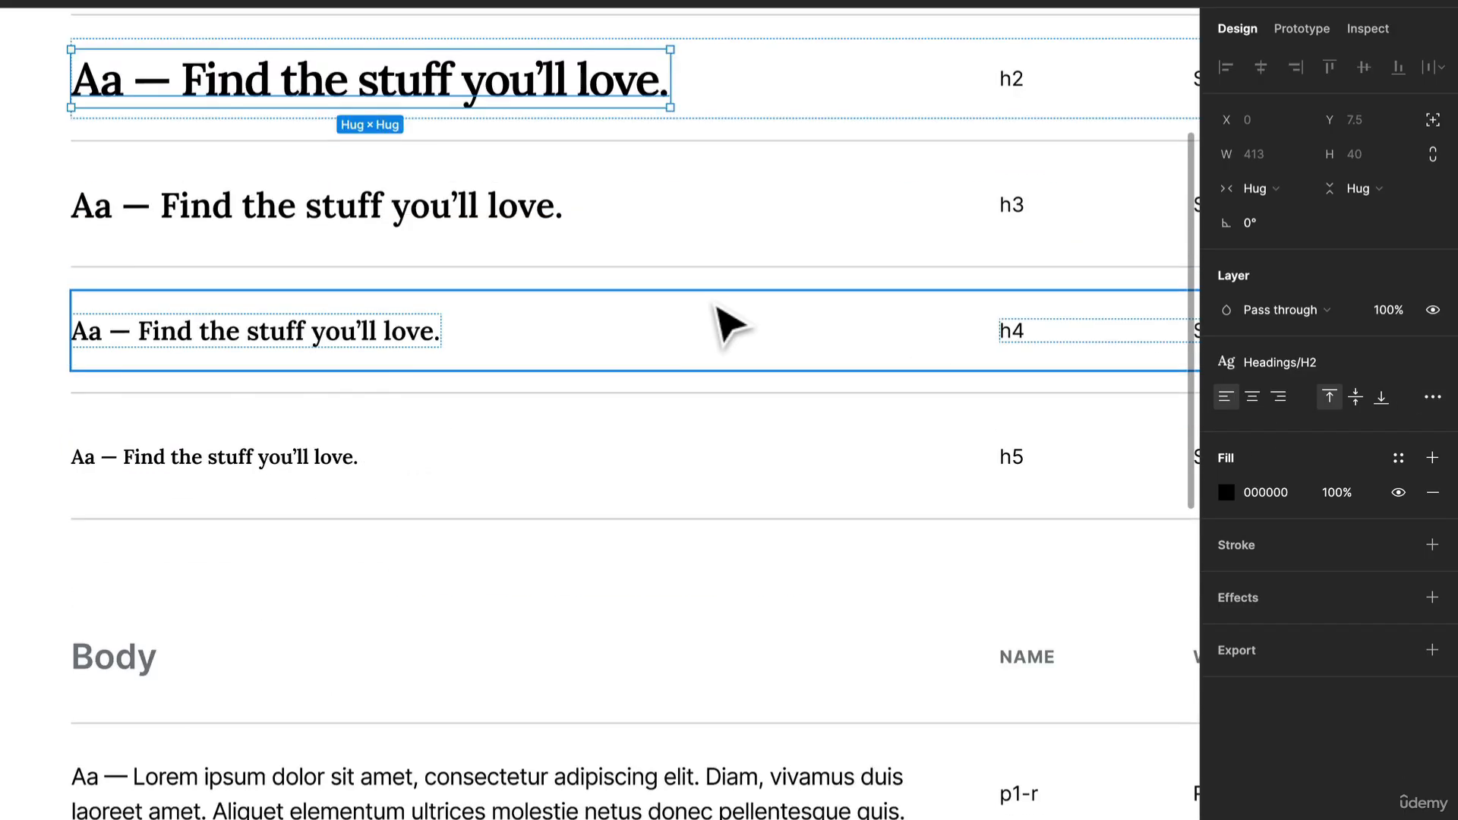
double_click(502, 446)
double_click(502, 446)
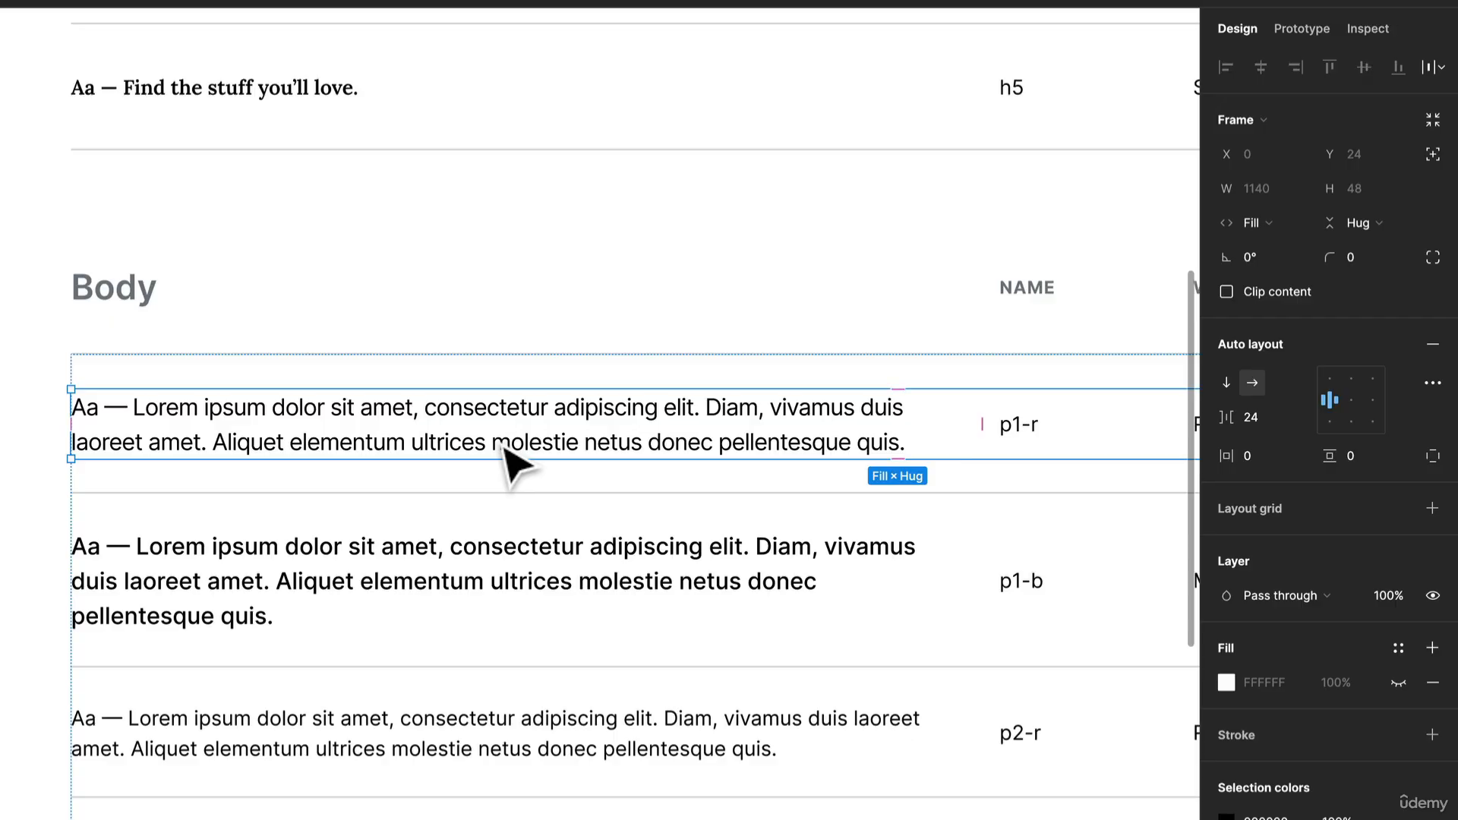
double_click(501, 445)
click(1432, 363)
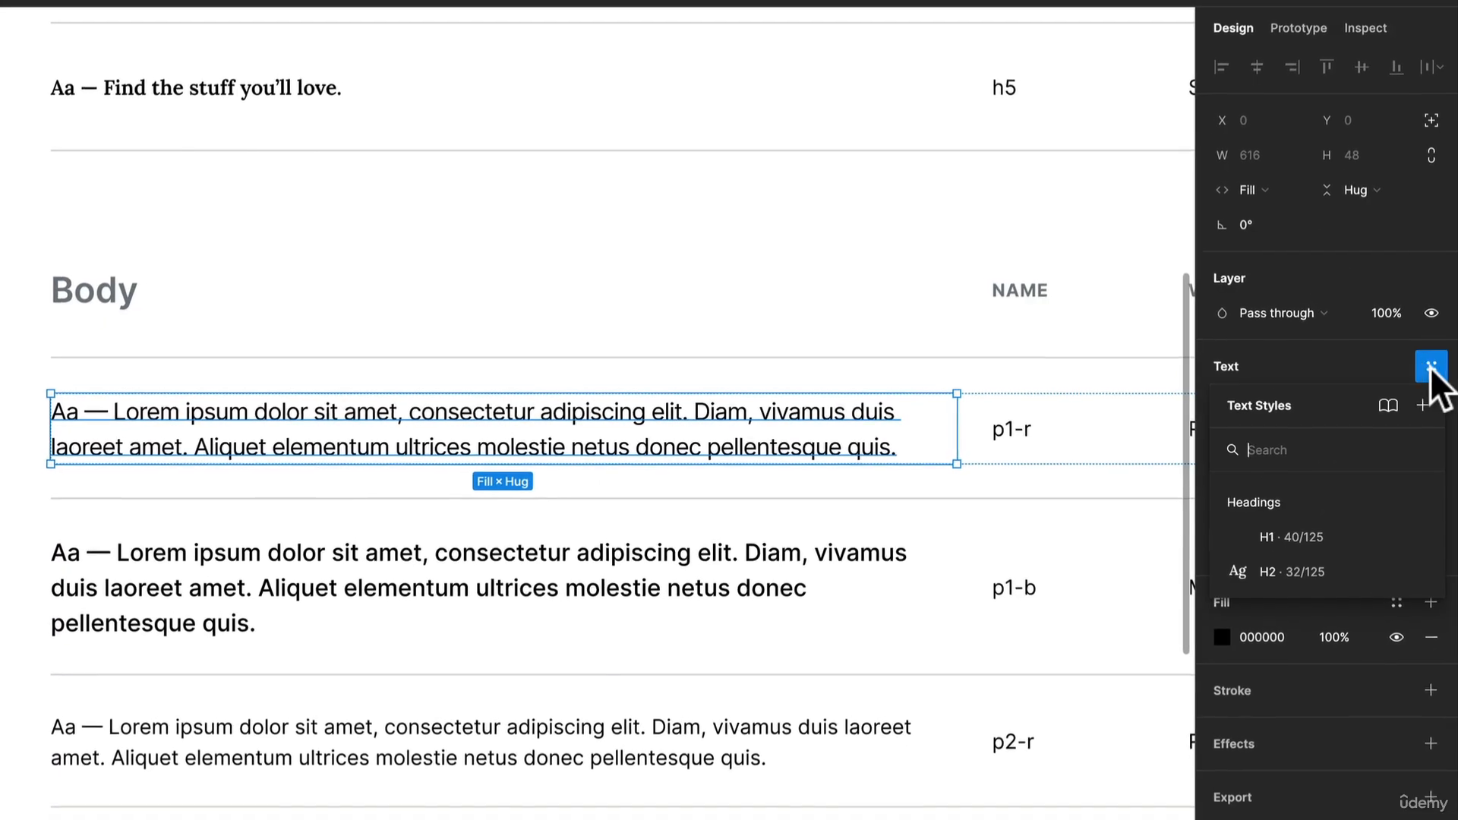
click(1423, 405)
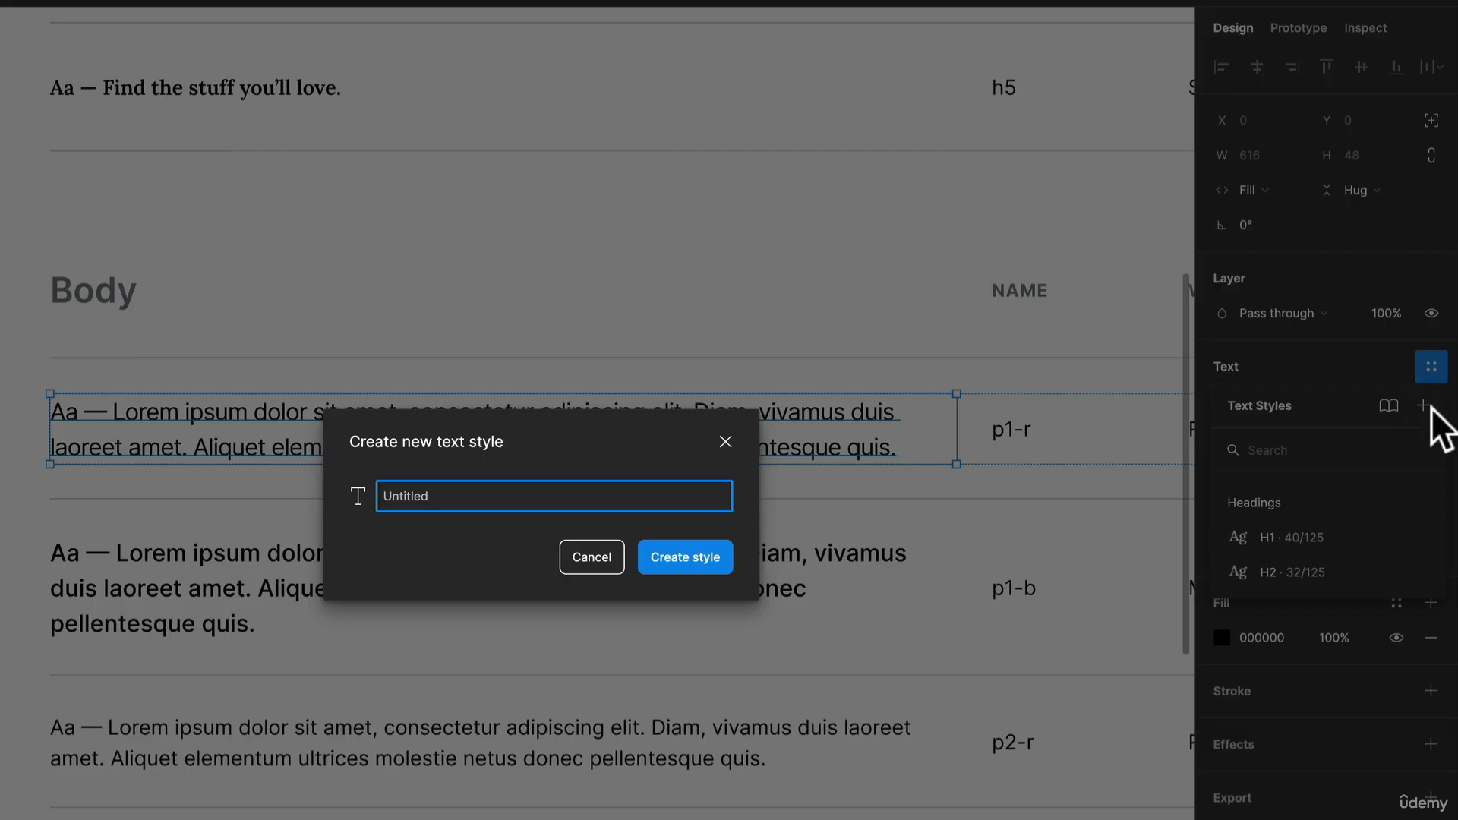
text(Body/16PX)
text(/rEGUL)
key(BackSpace)
key(BackSpace)
key(BackSpace)
key(BackSpace)
key(BackSpace)
text(Re)
key(BackSpace)
key(BackSpace)
key(BackSpace)
key(BackSpace)
key(BackSpace)
text(px/Regular)
key(Return)
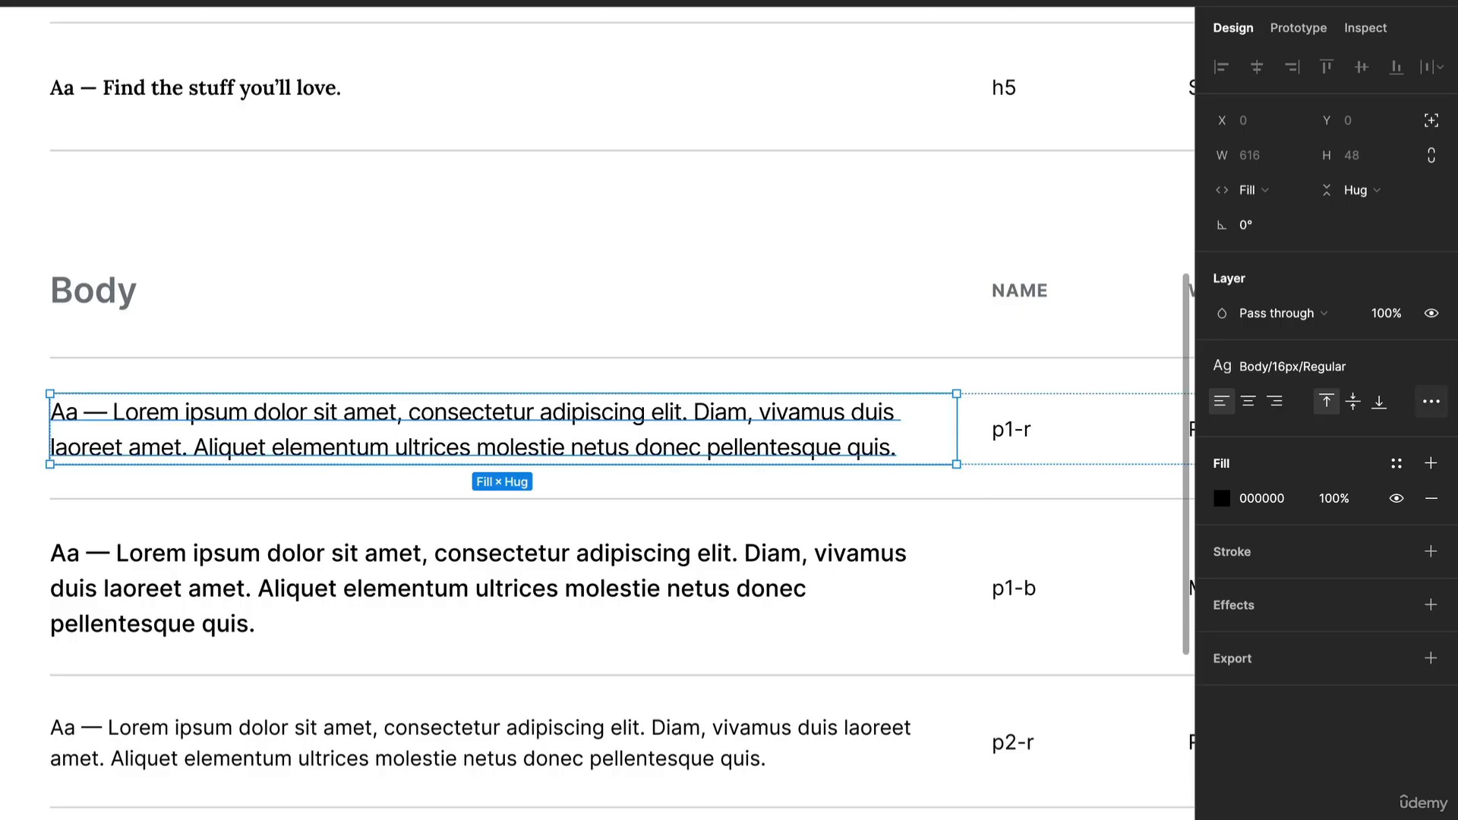
- Create a text style named Body/16px/Bold from the p1-b sample paragraph
drag(820, 385, 749, 349)
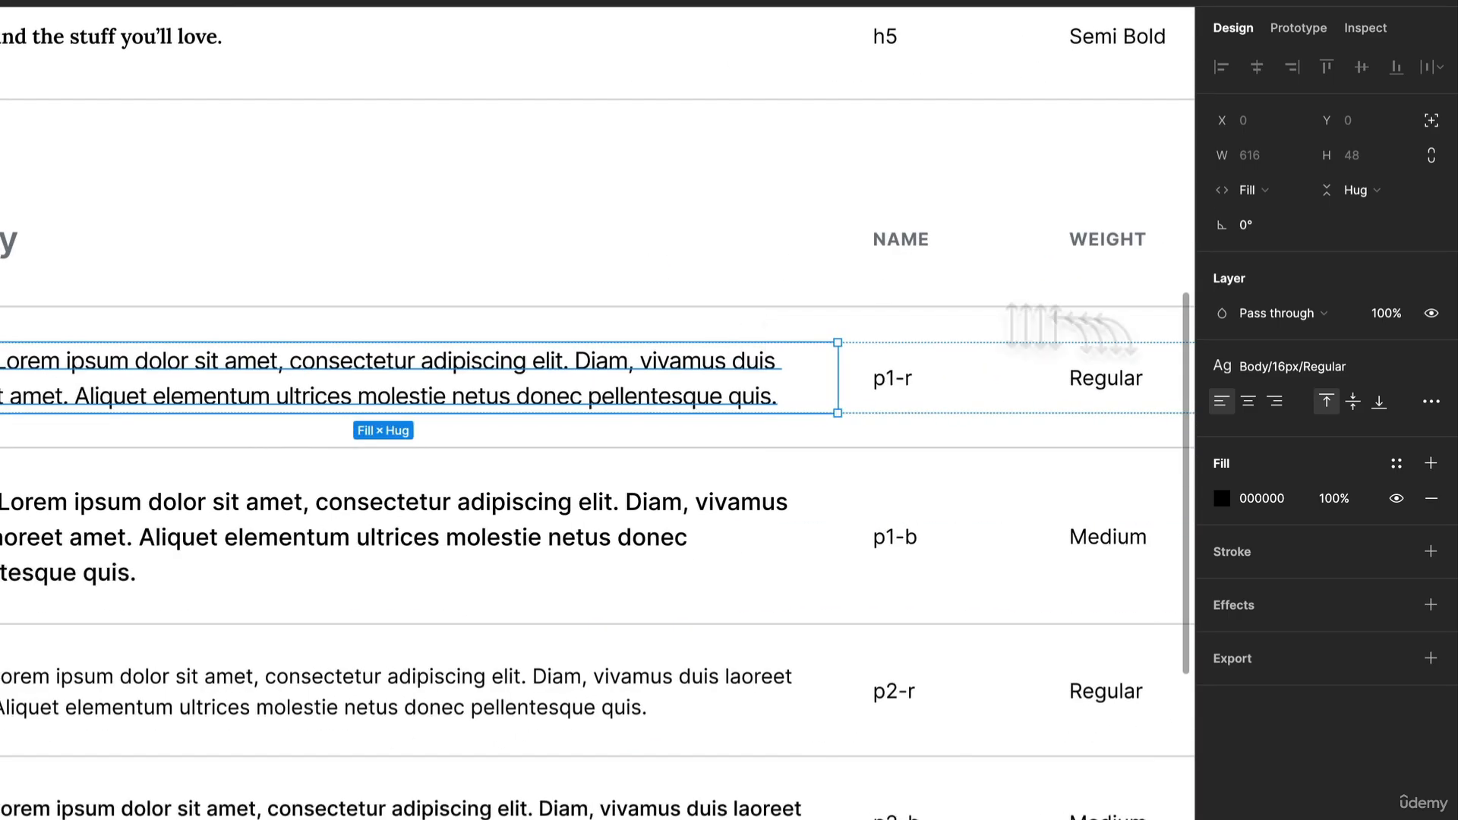
click(391, 521)
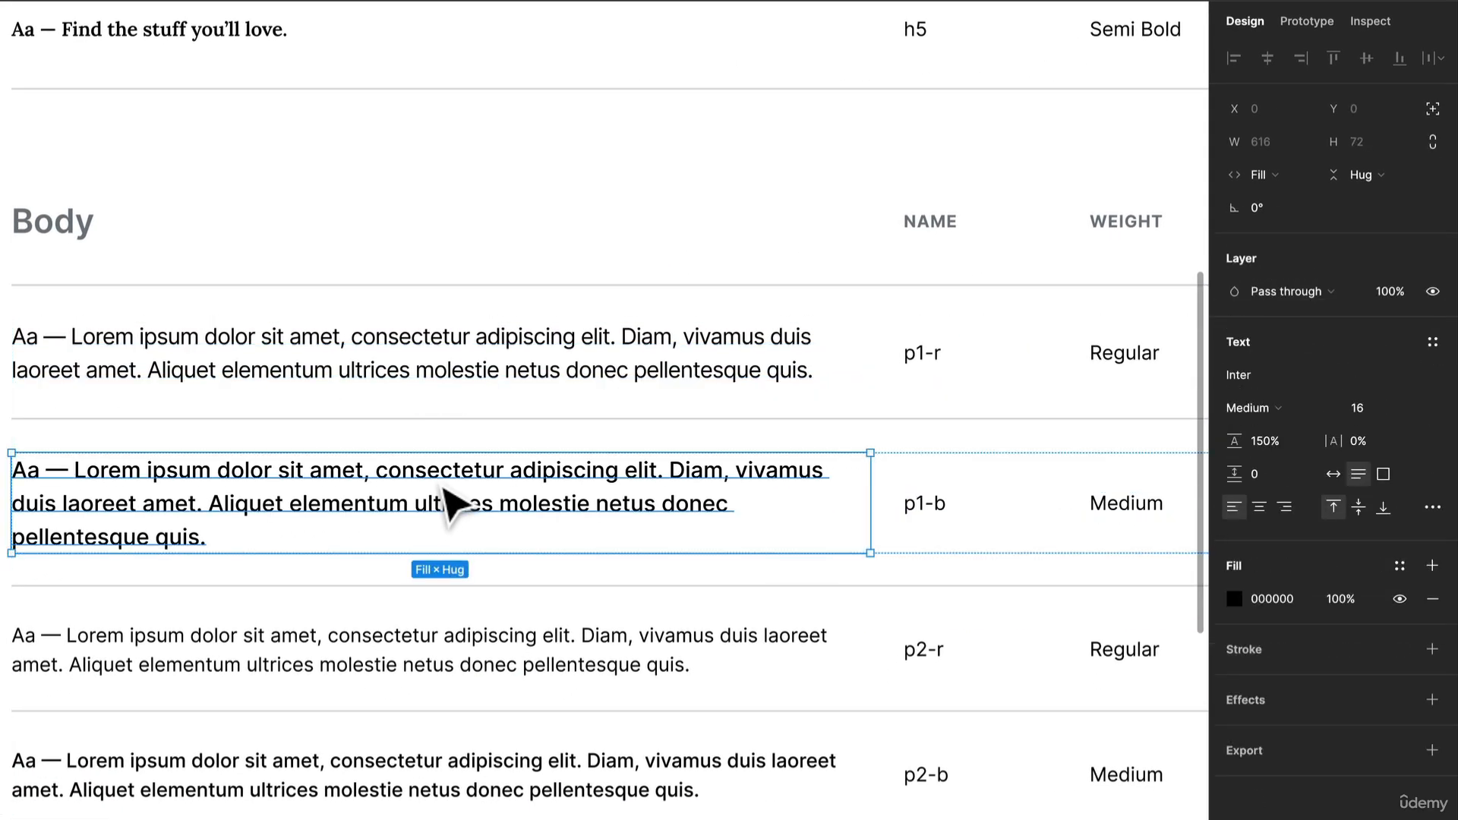
click(1433, 342)
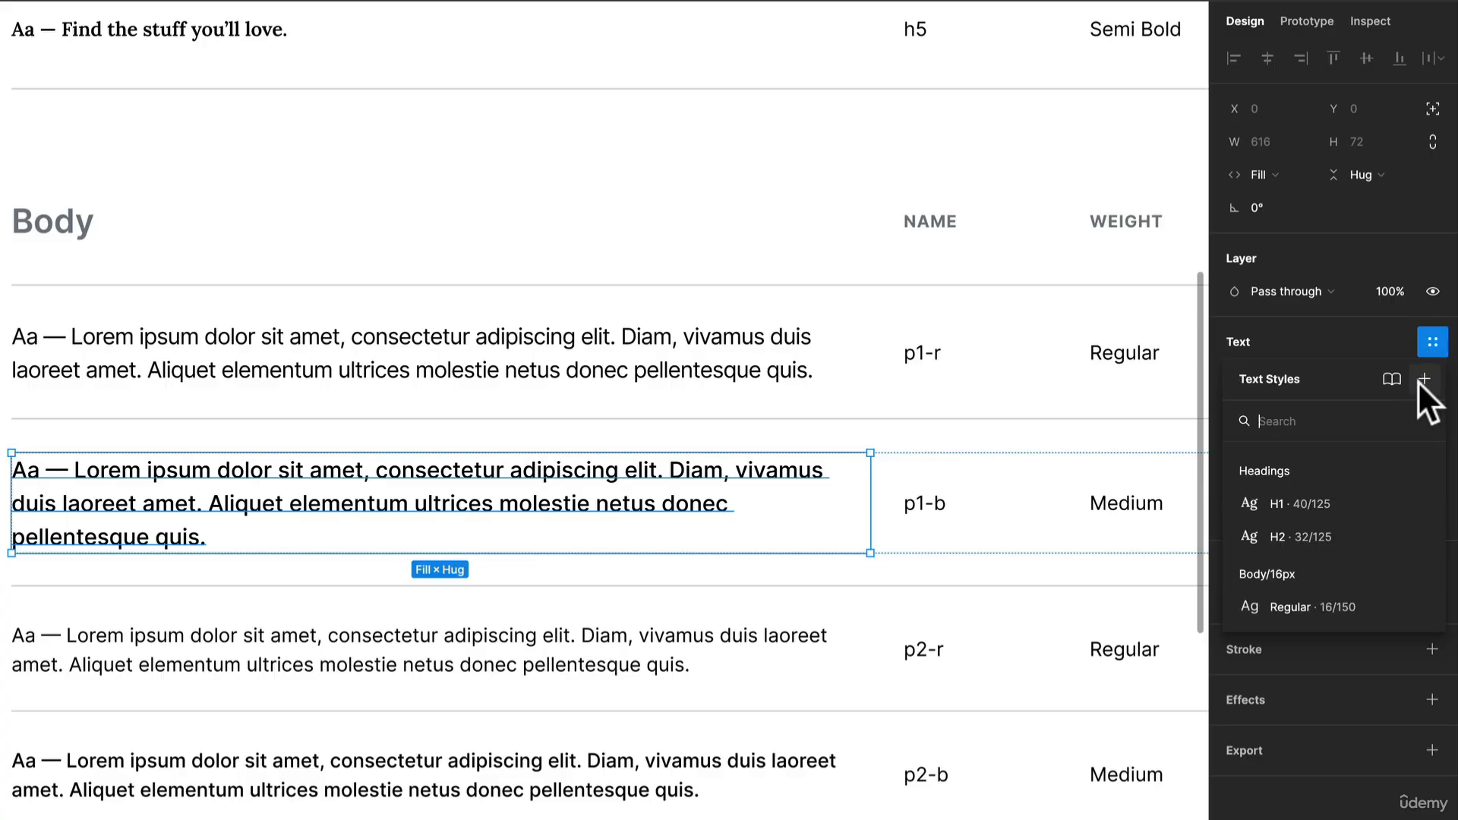
click(1421, 379)
text(B)
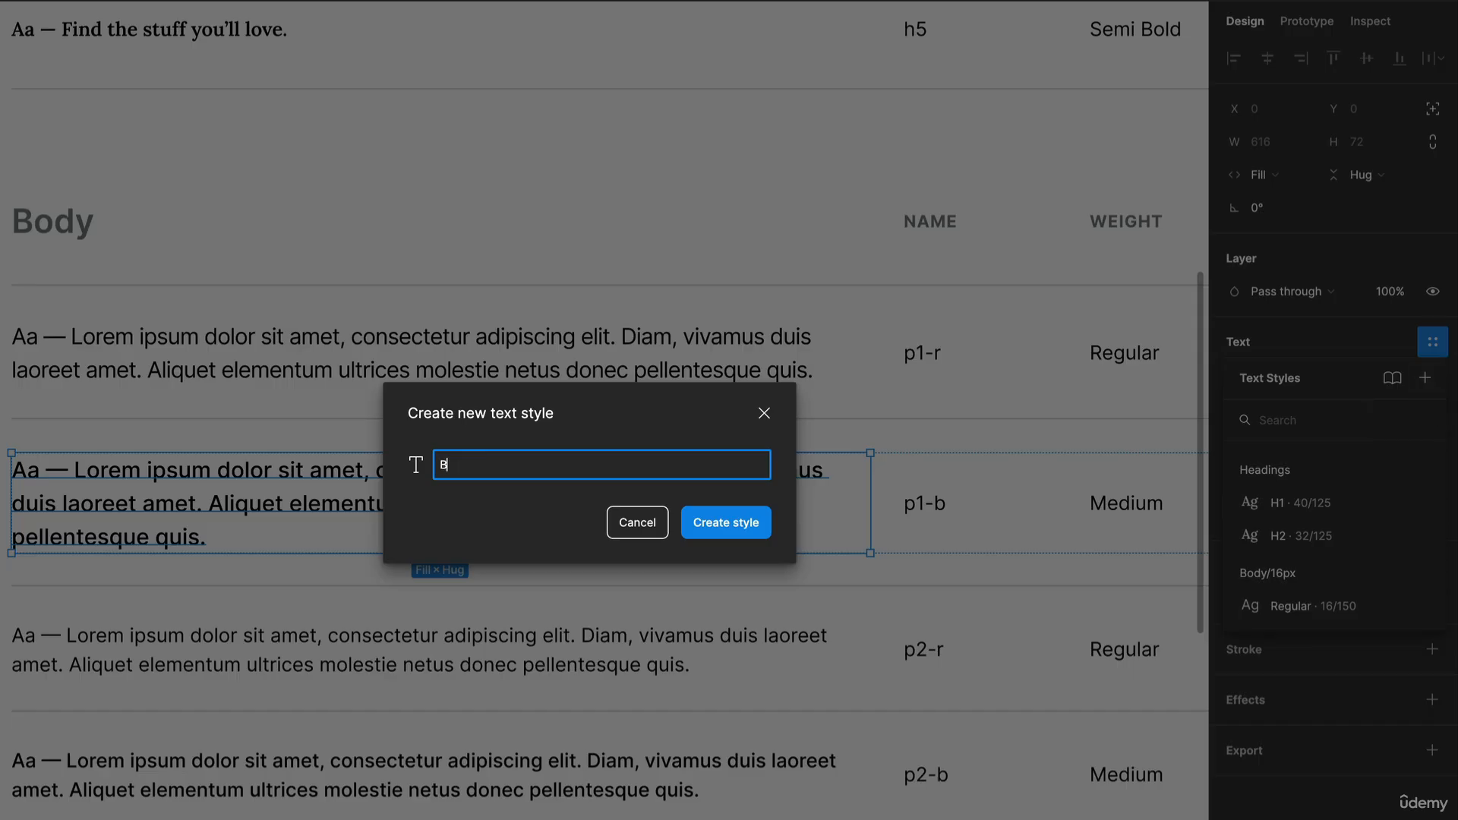
text(ody)
text(/16px)
text(/Bold)
key(Return)
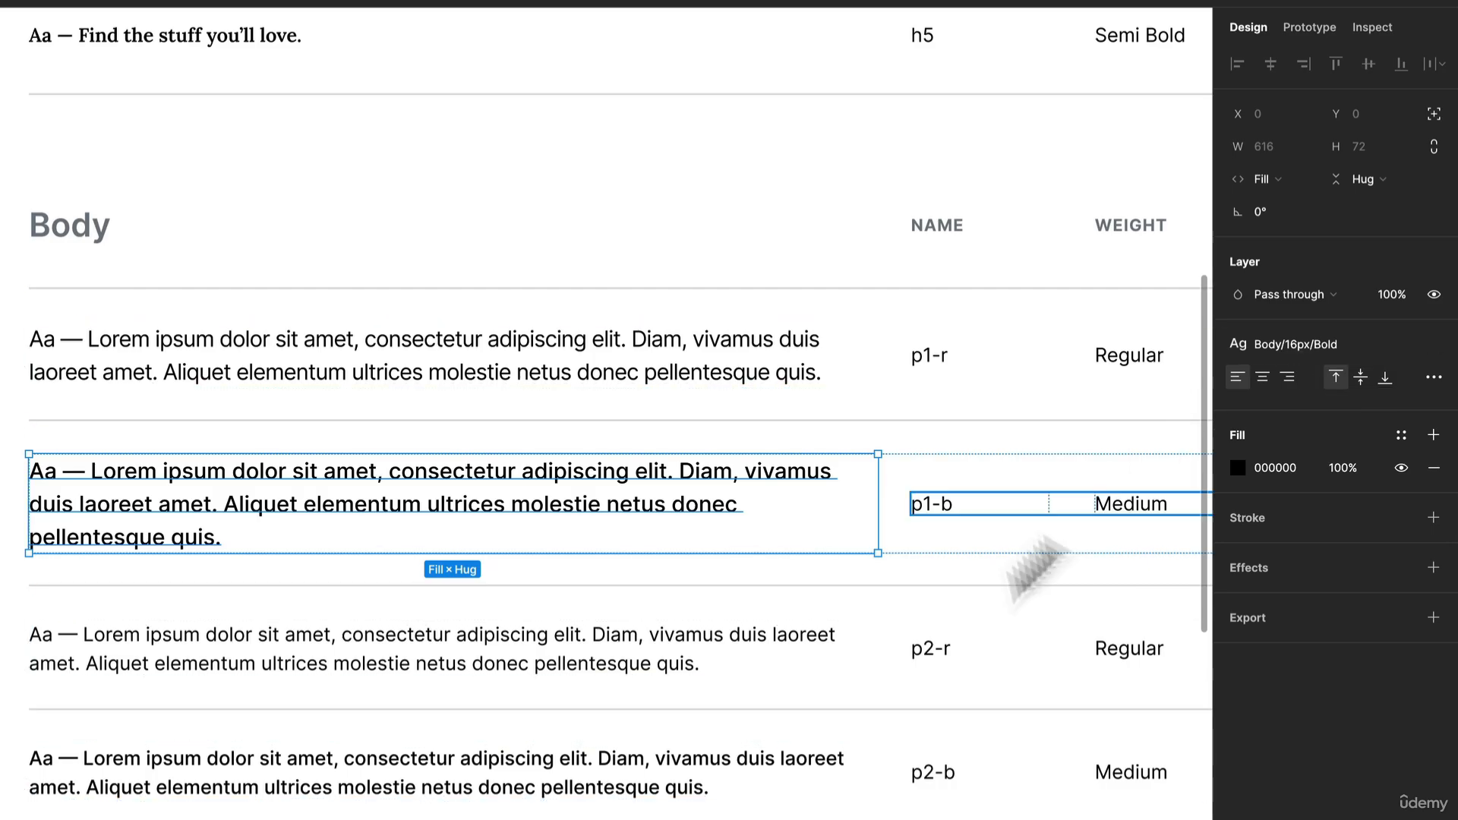
- Create a text style named Body/14px/Regular from the p2-r sample paragraph
click(788, 651)
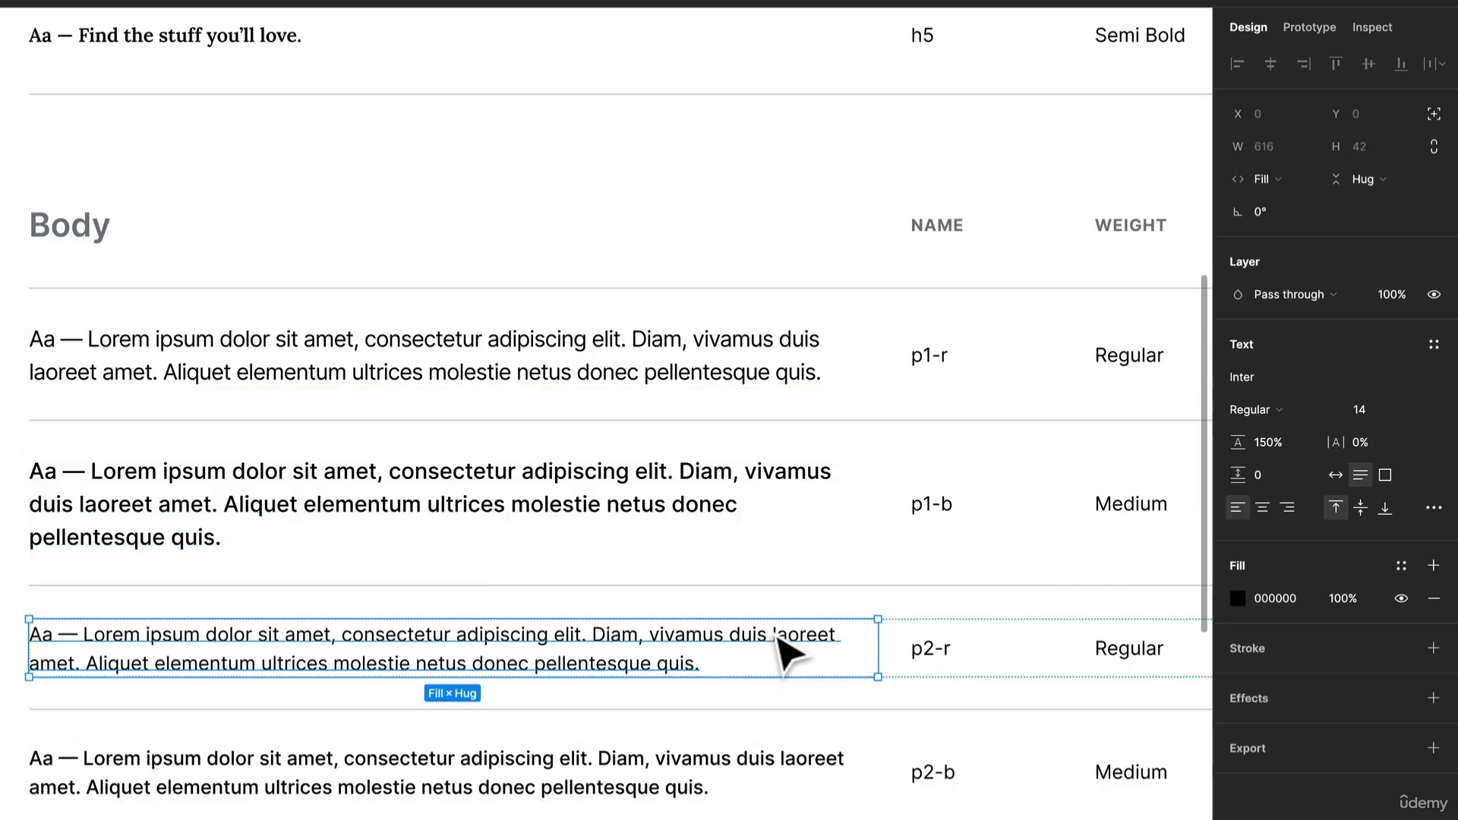
click(1434, 344)
click(1421, 380)
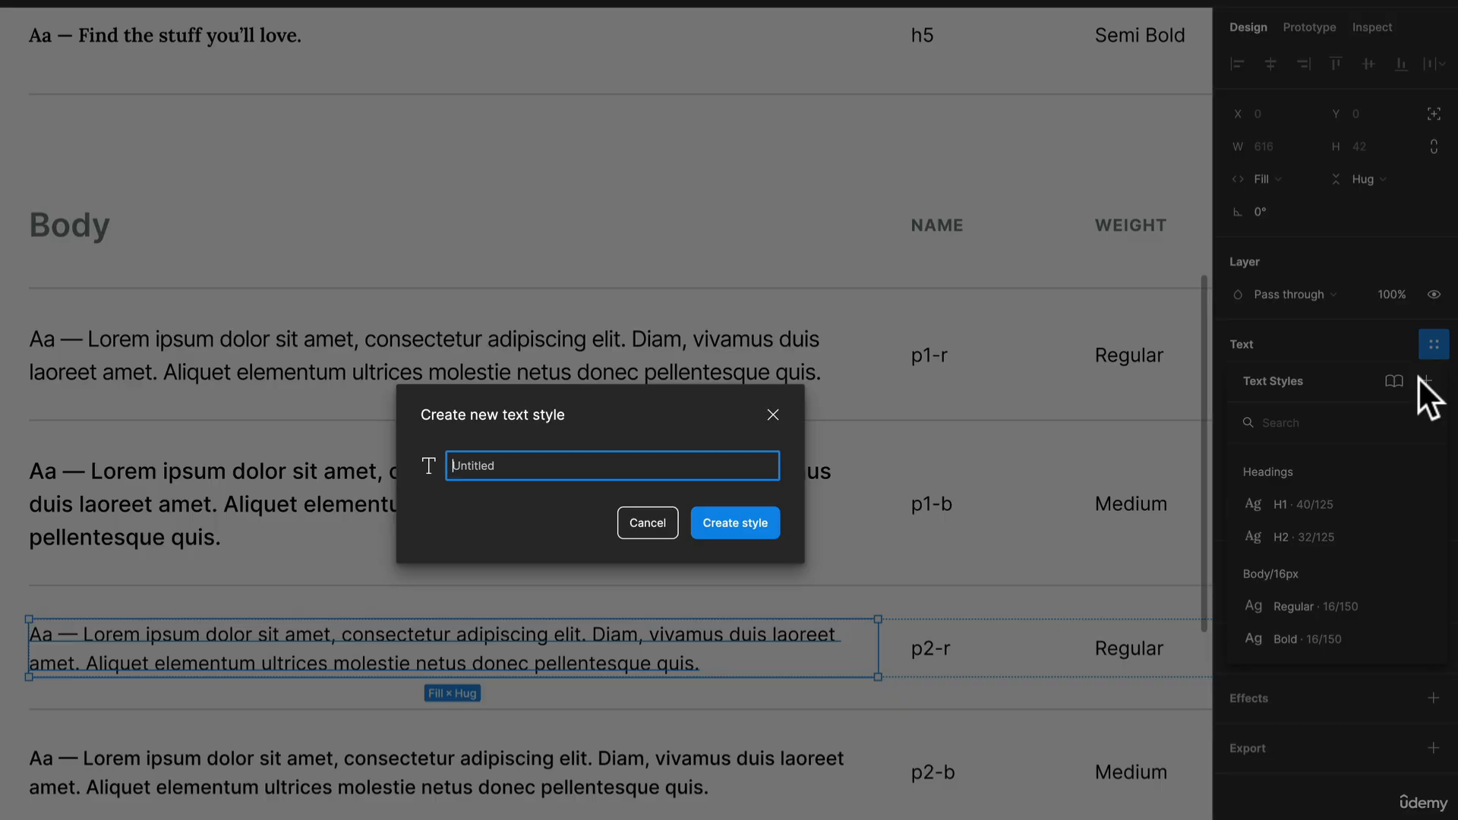
text(Body/14px/Regular)
key(Return)
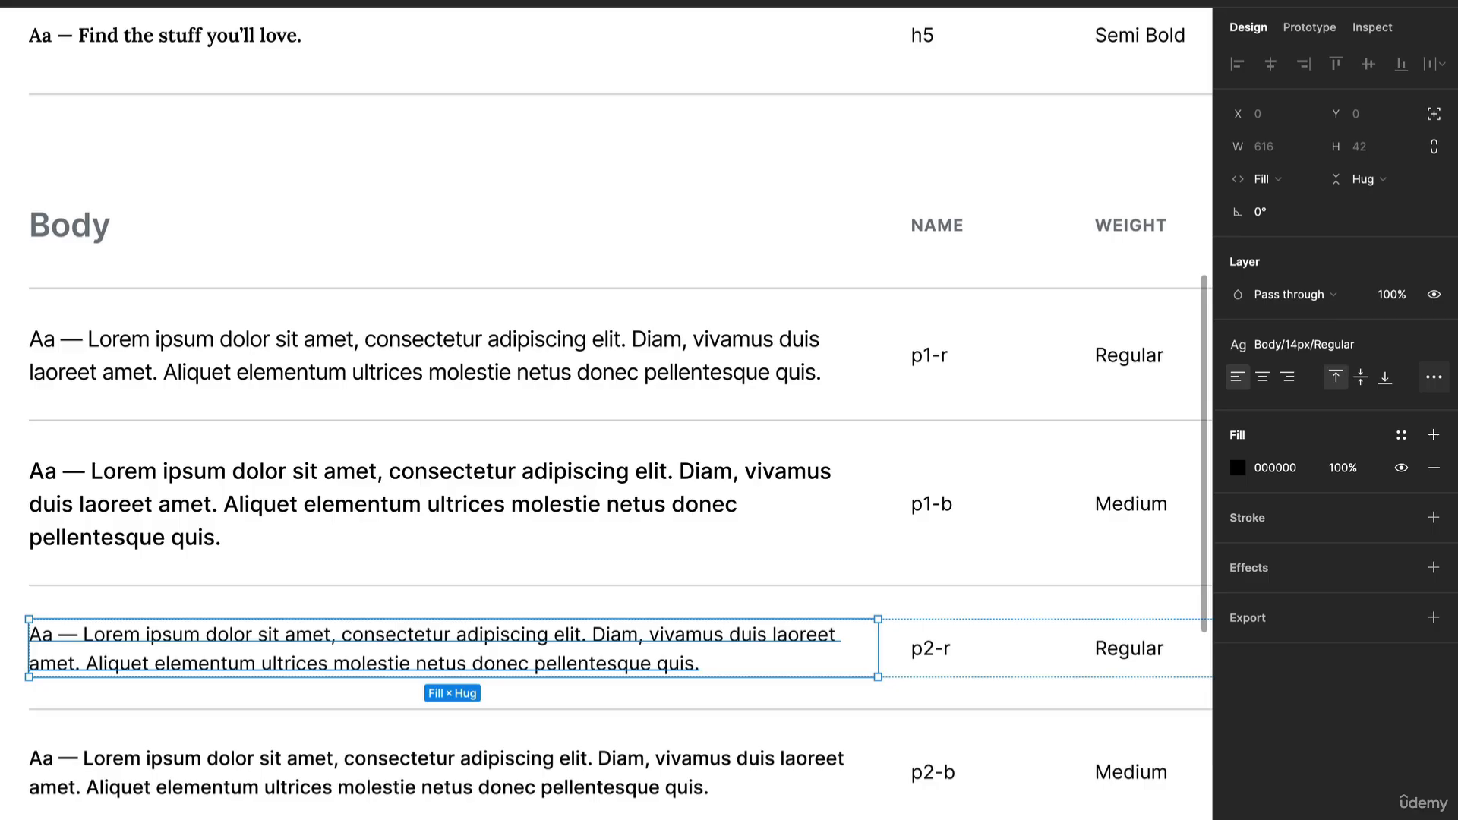
- Deselect everything and review the file's text styles by collapsing and re-expanding the 16px and 14px groups under Body
scroll(719, 170, down, 3)
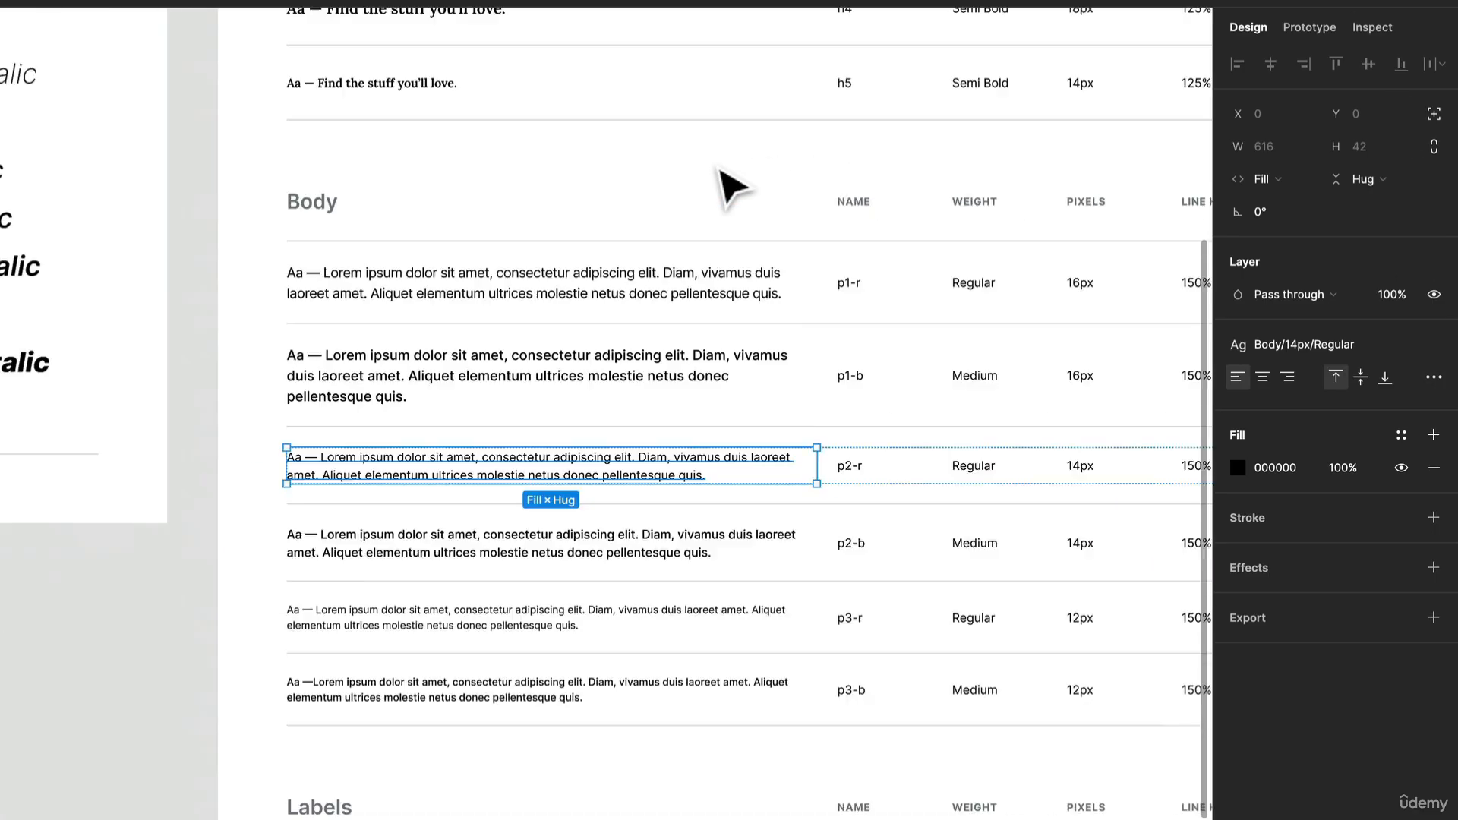
scroll(729, 186, down, 2)
click(16, 687)
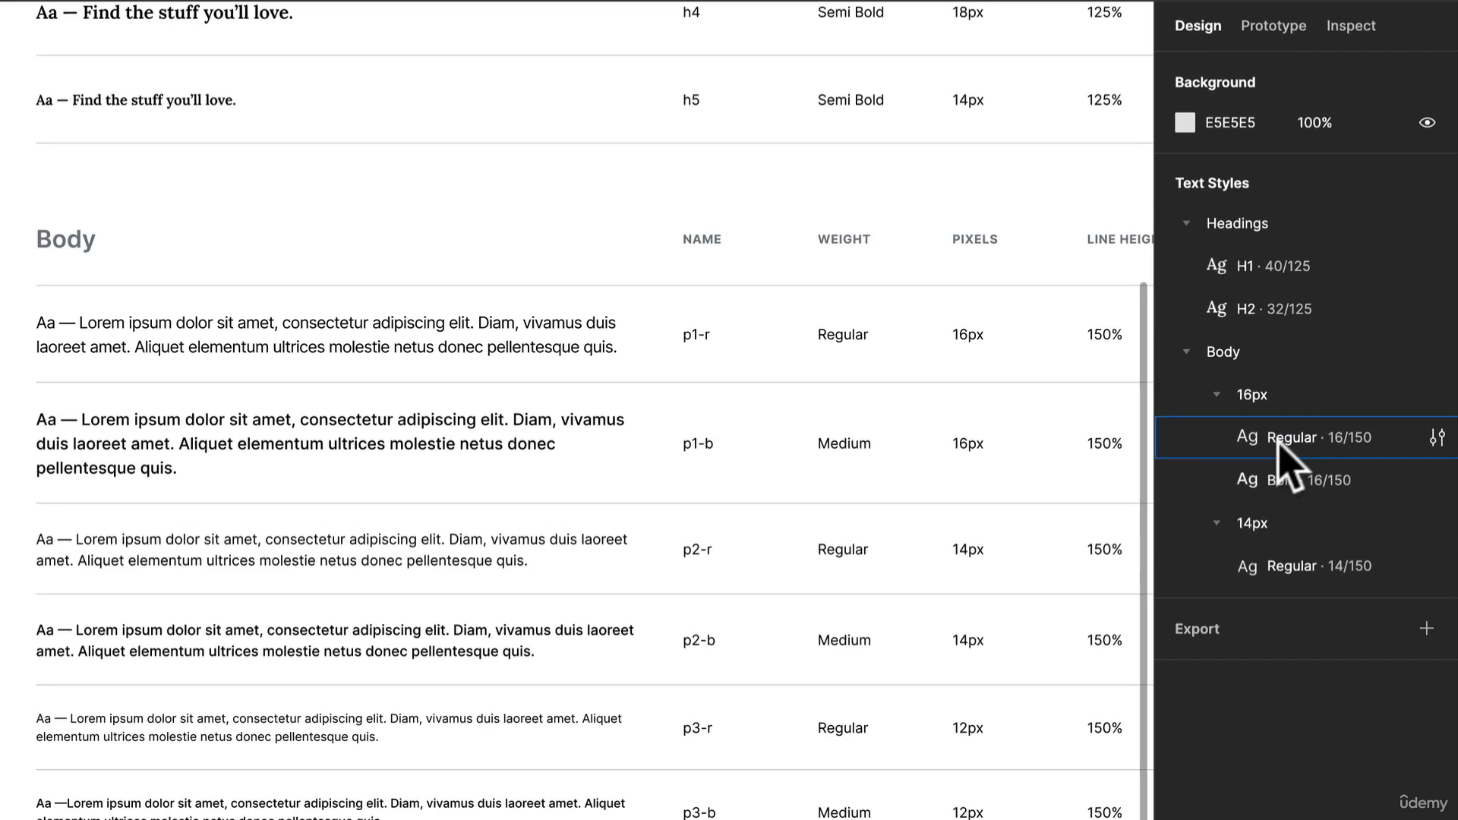
click(1216, 394)
click(1265, 439)
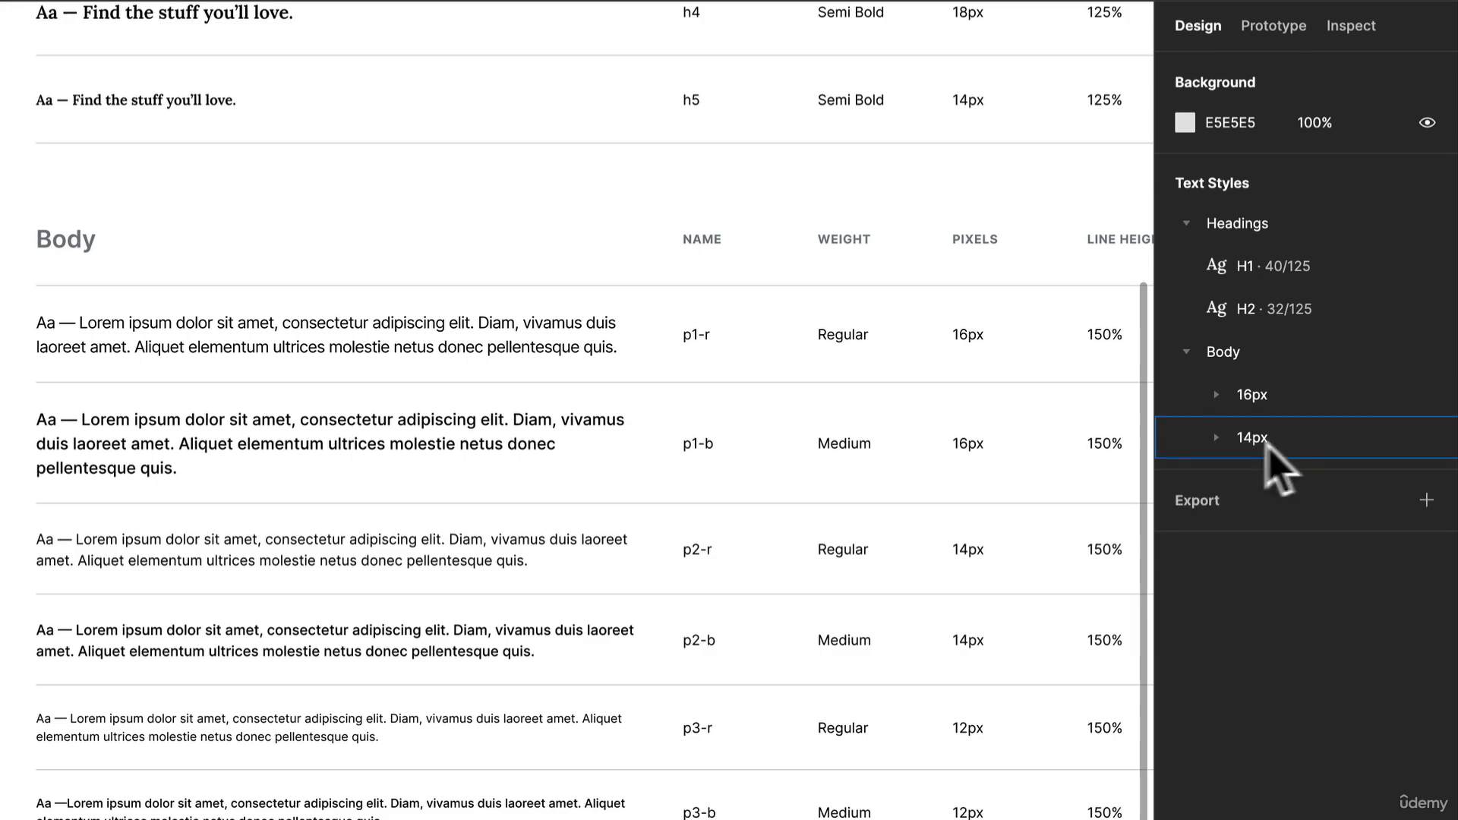
click(1218, 437)
click(1216, 394)
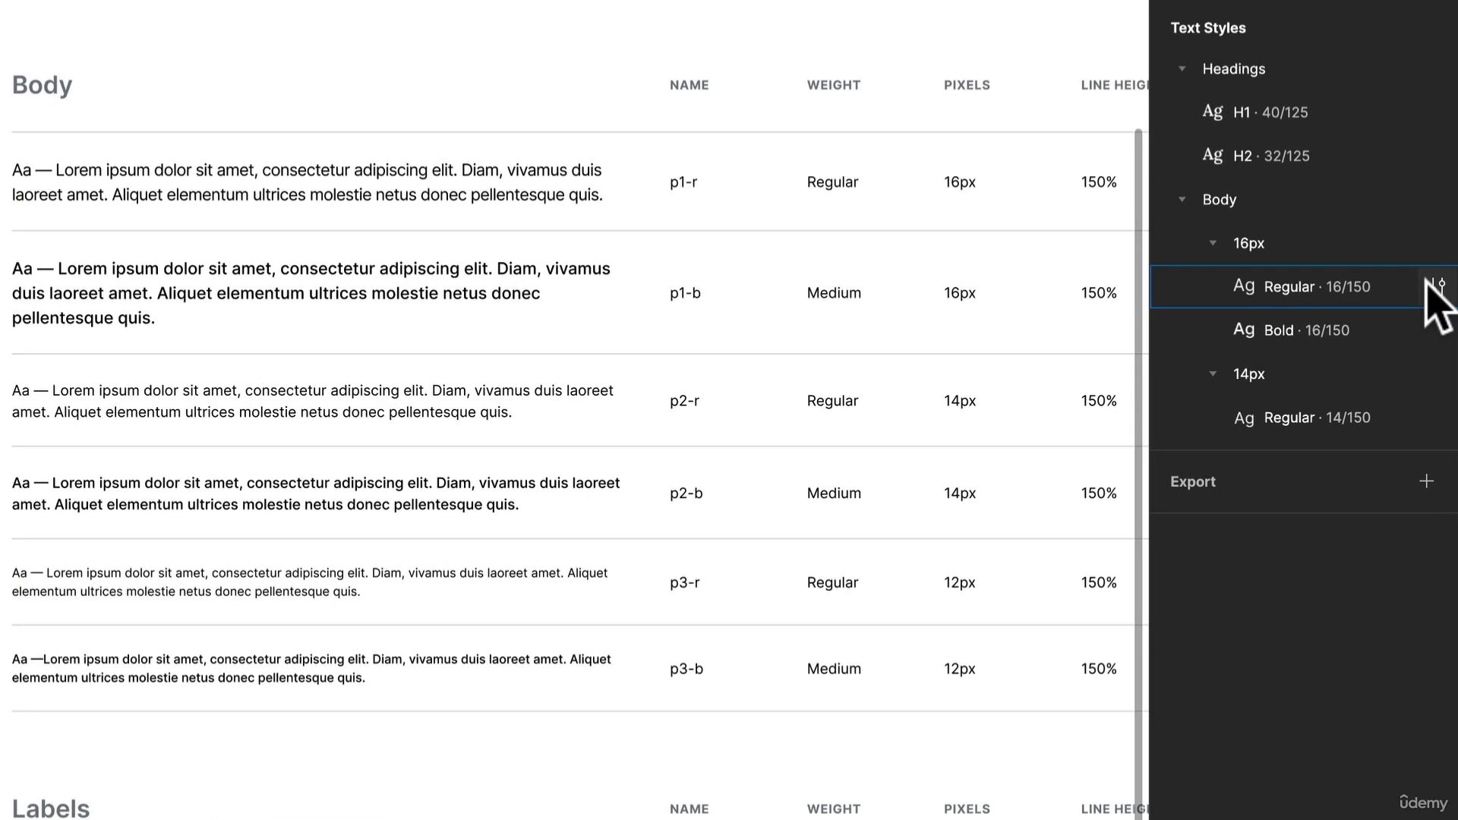
- Inspect the editable properties of the Regular style in the Body 16px group, closing them without changes
click(1438, 304)
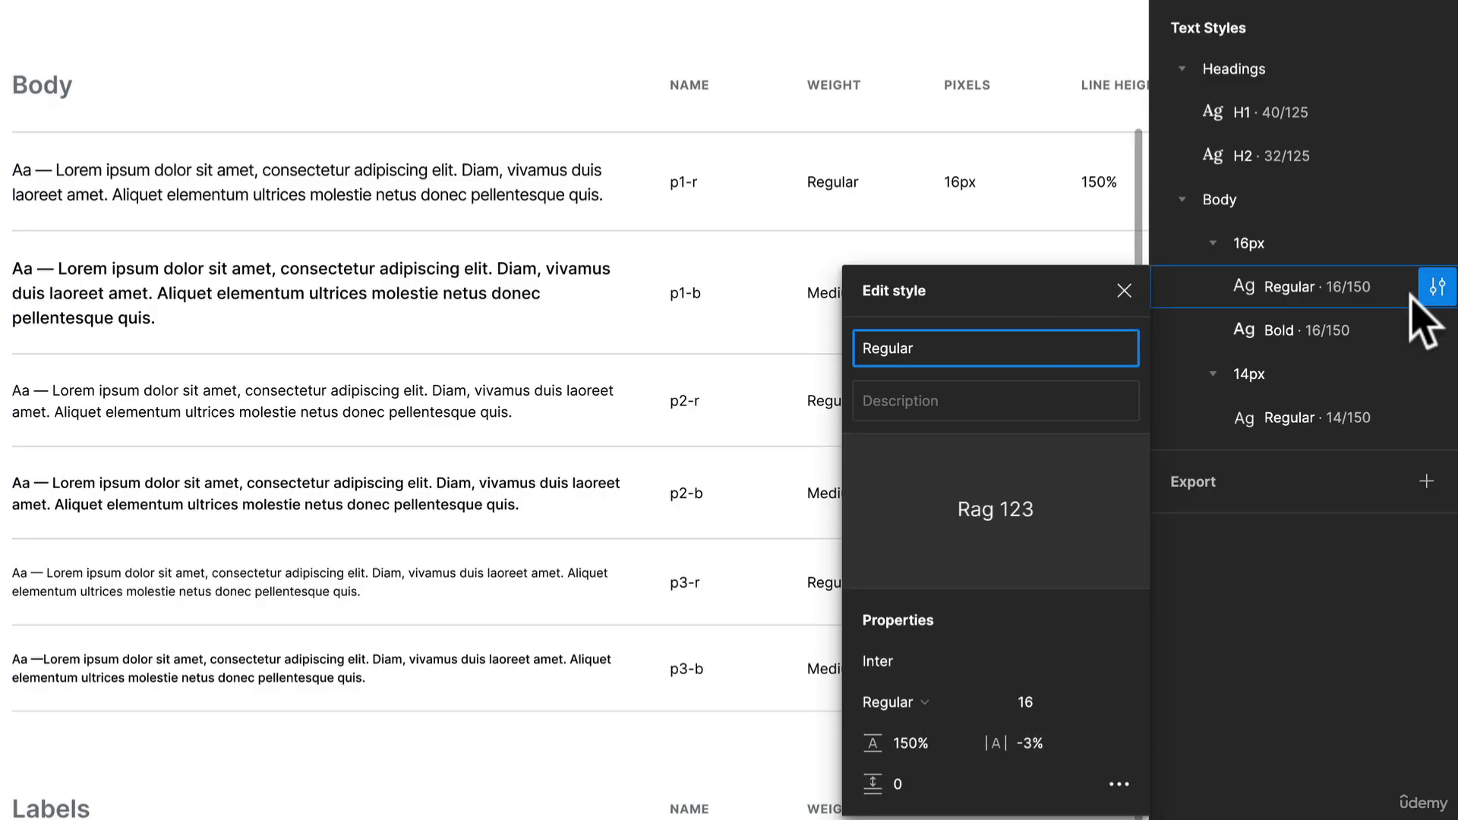
click(1361, 229)
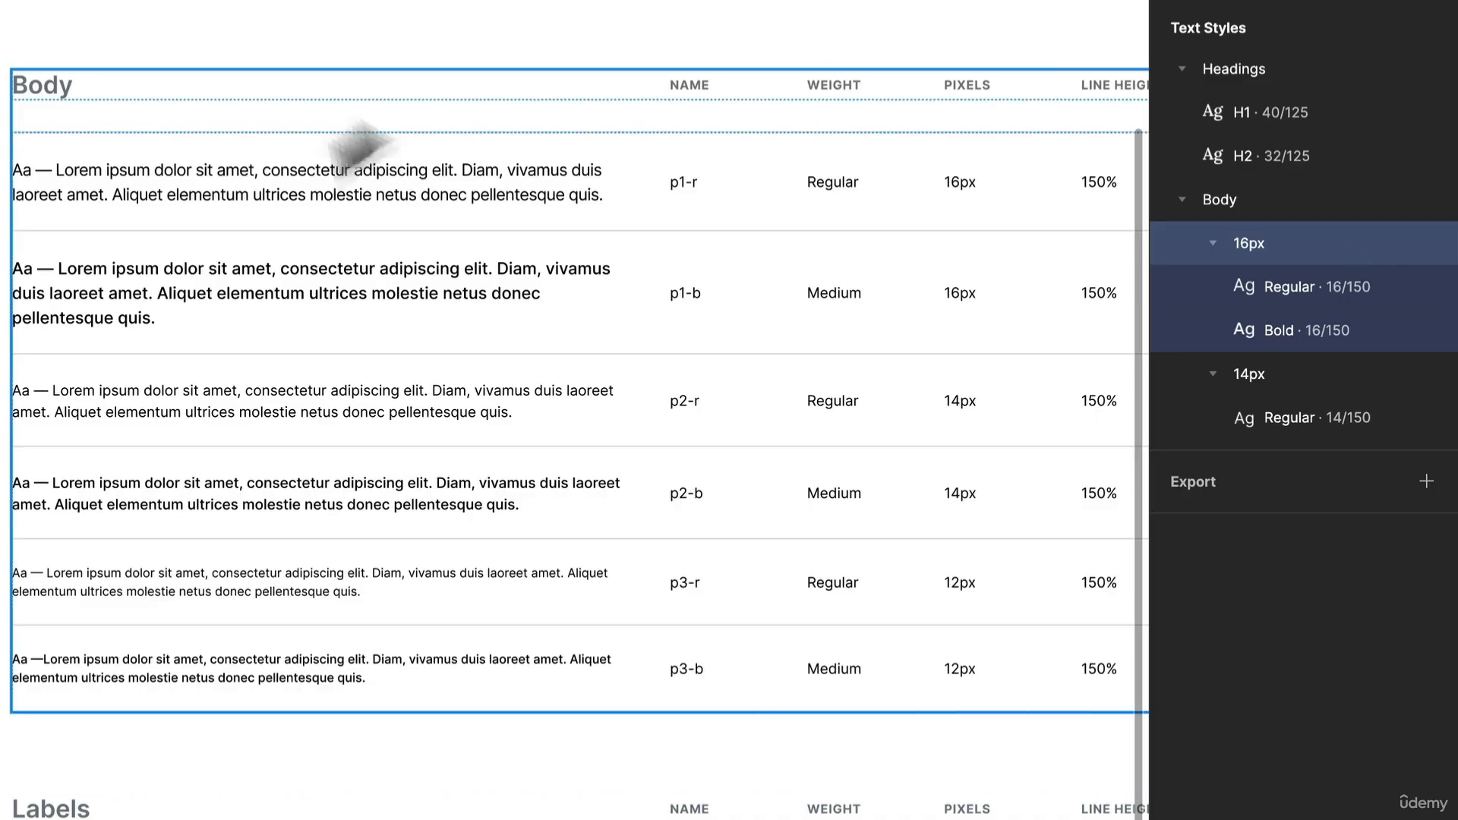
scroll(308, 158, down, 5)
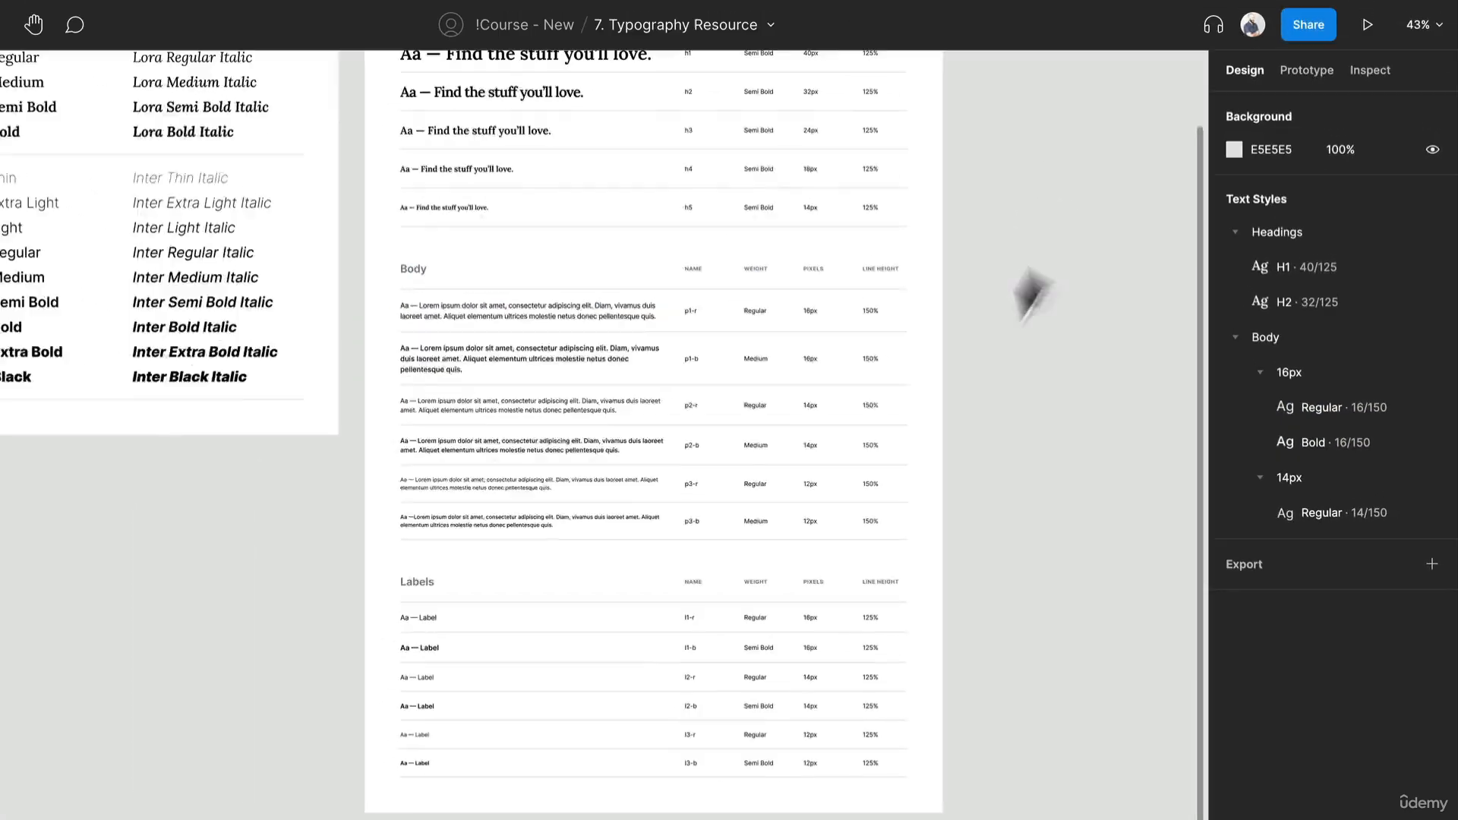
- Draw a frame about 748 × 739 px beside the Type System frame and place an empty text layer near its upper-left corner
drag(1034, 293, 745, 495)
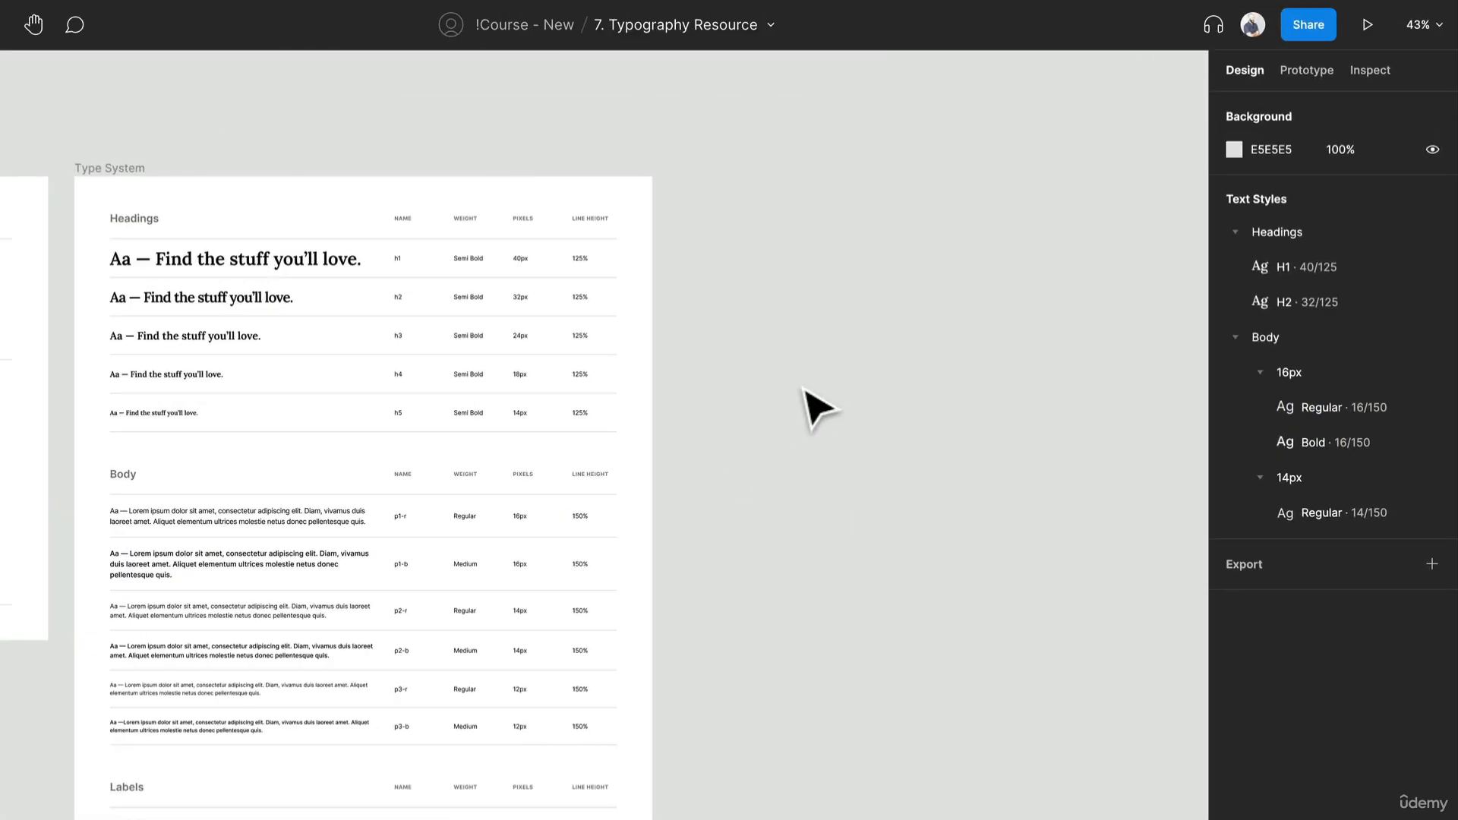
key(f)
drag(725, 195, 1057, 521)
key(r)
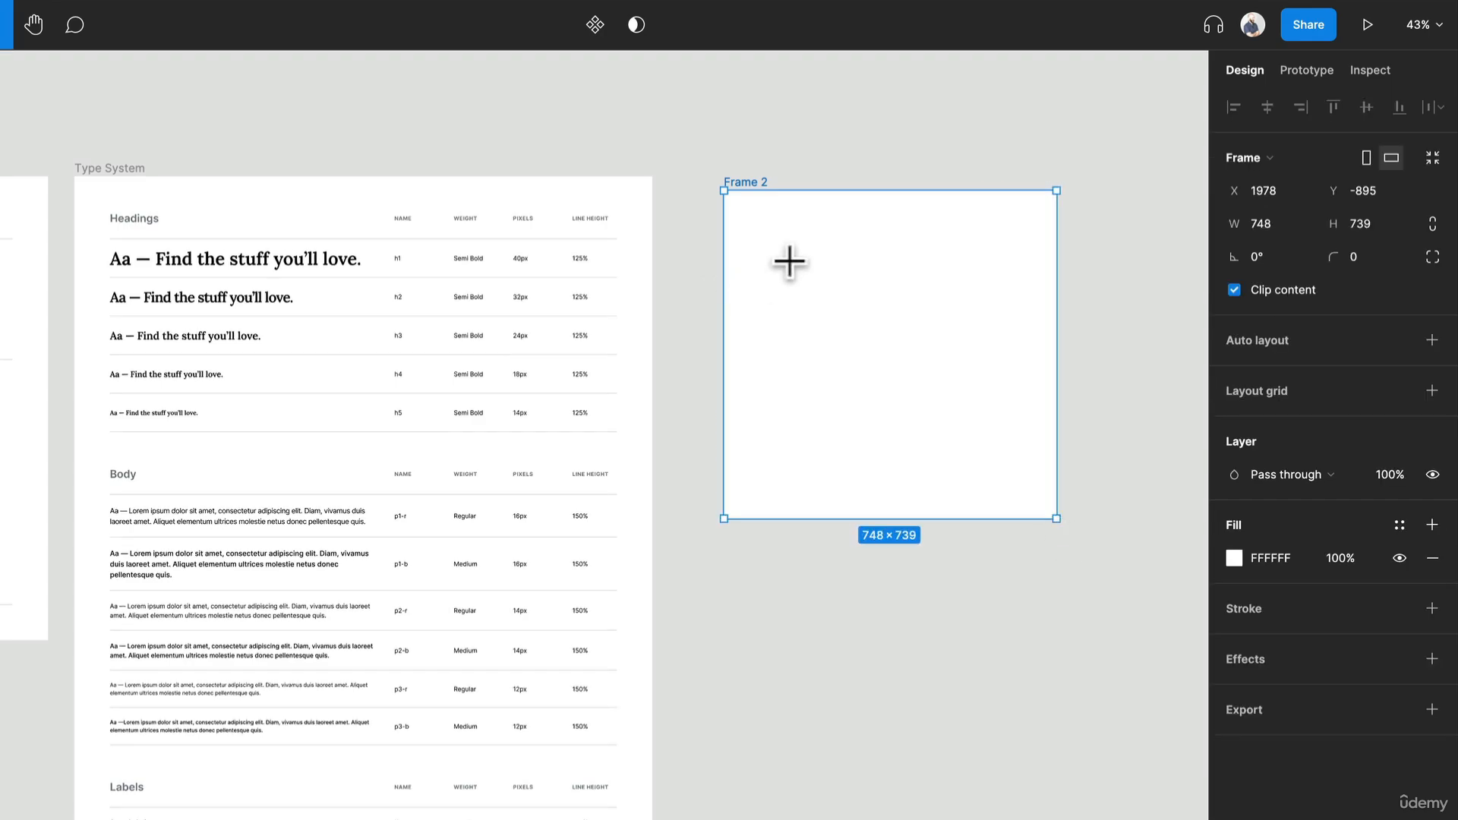
click(787, 259)
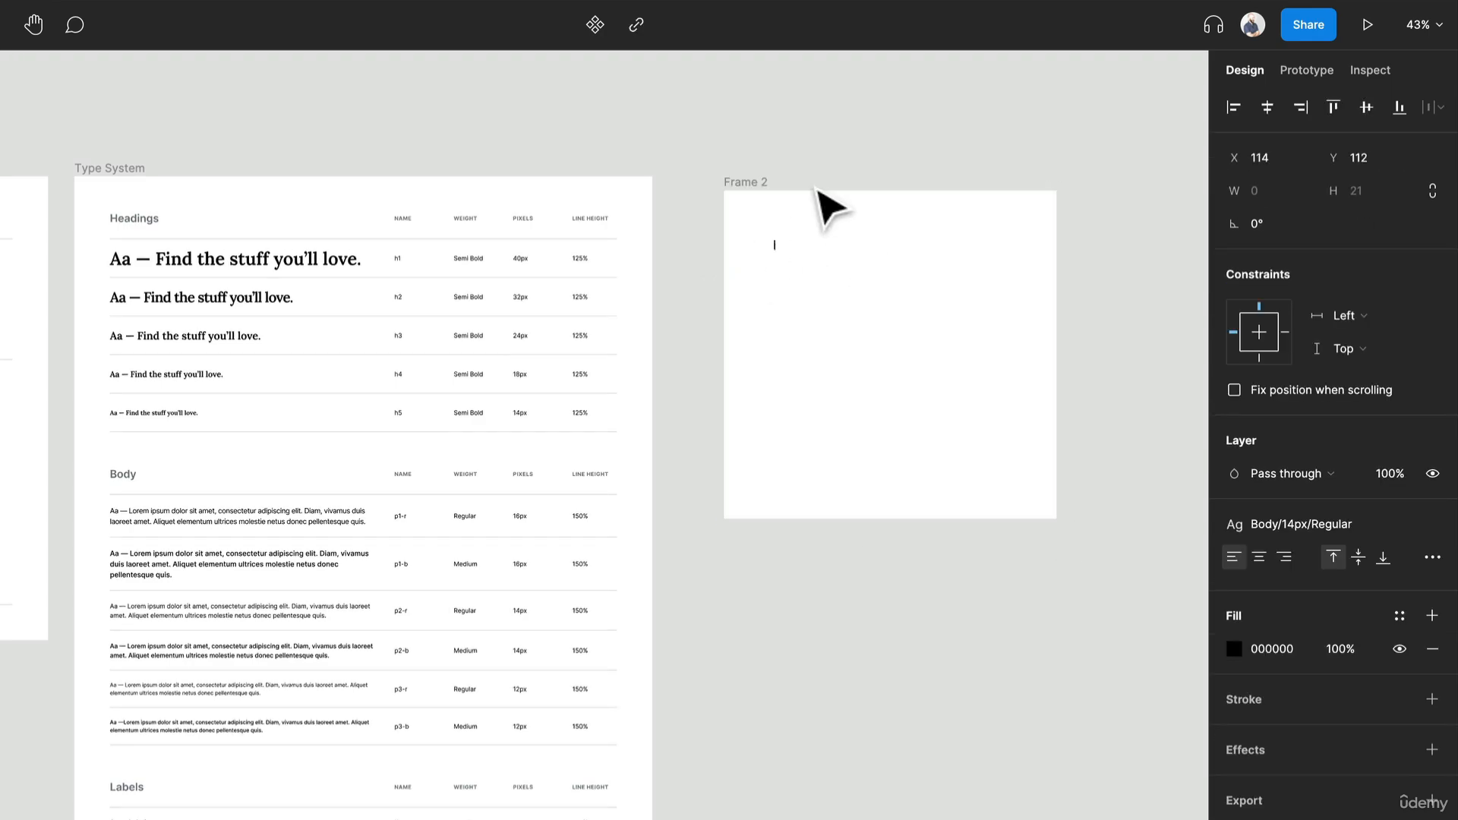
- Fill the empty text layer with three sentences from the Lorem ipsum plugin, keeping the plugin open after generating
right_click(794, 112)
mouse_move(874, 300)
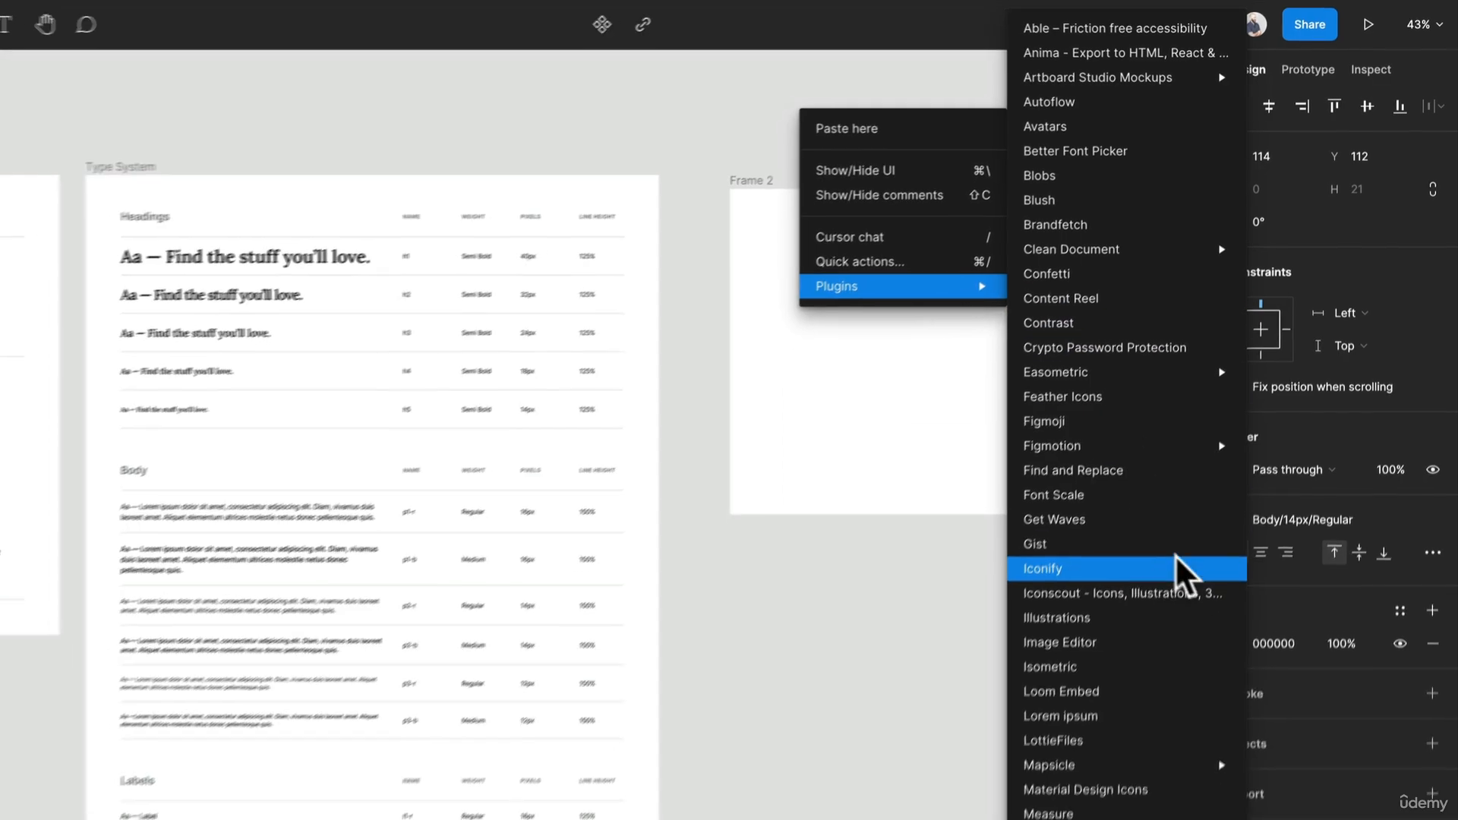
click(1135, 717)
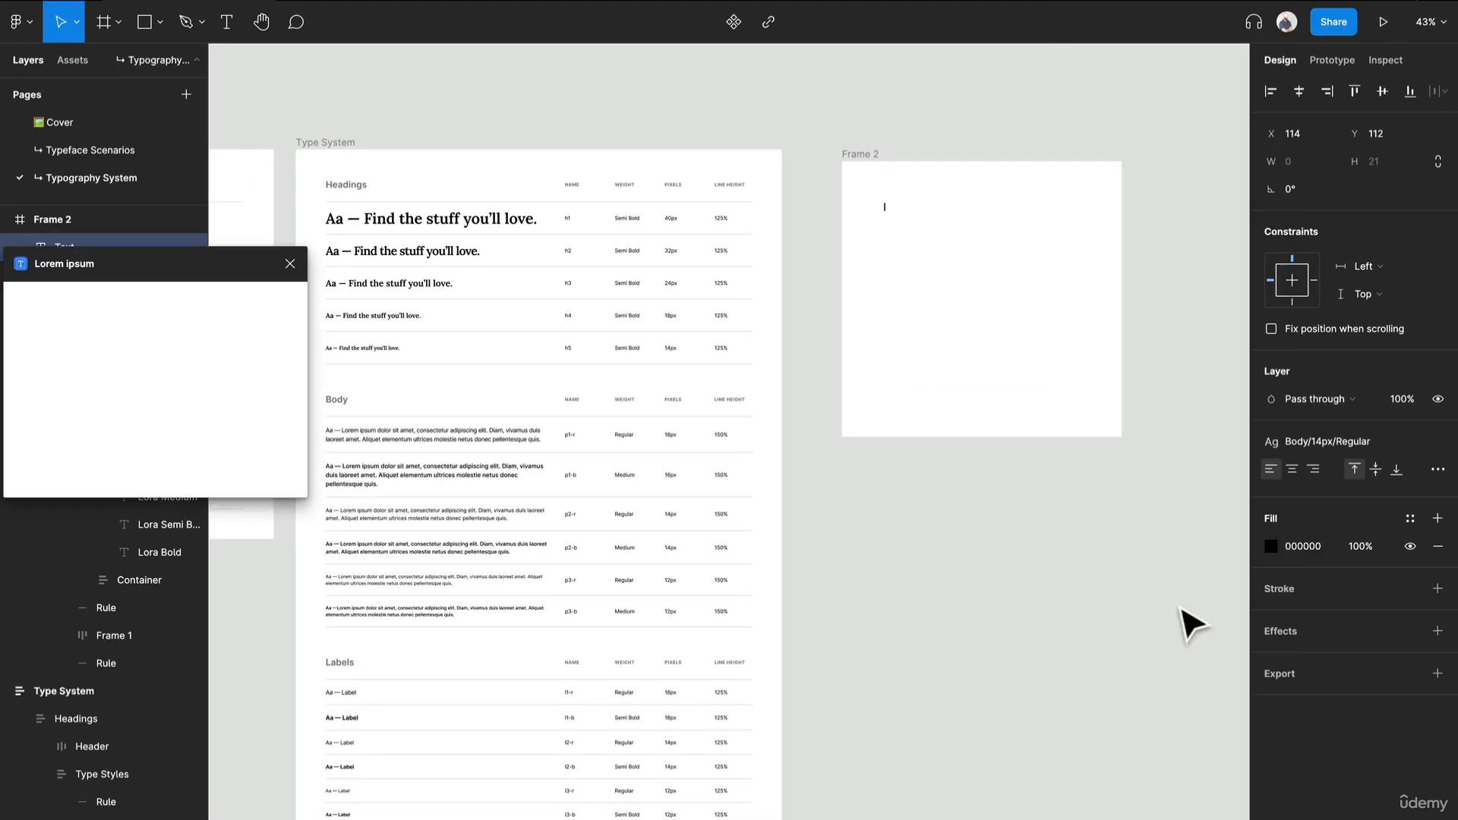
drag(200, 272, 513, 170)
scroll(910, 212, up, 5)
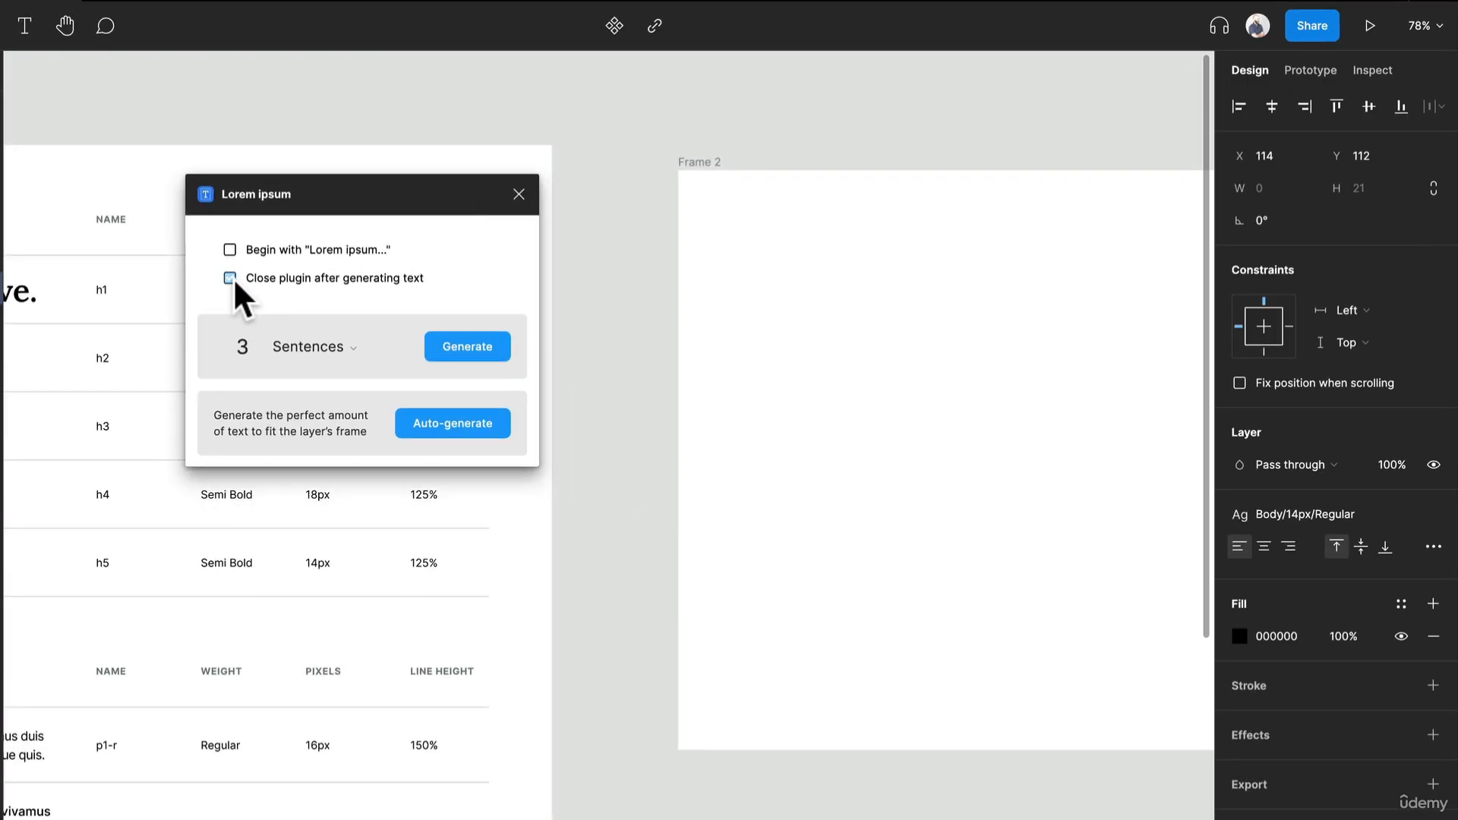
click(229, 278)
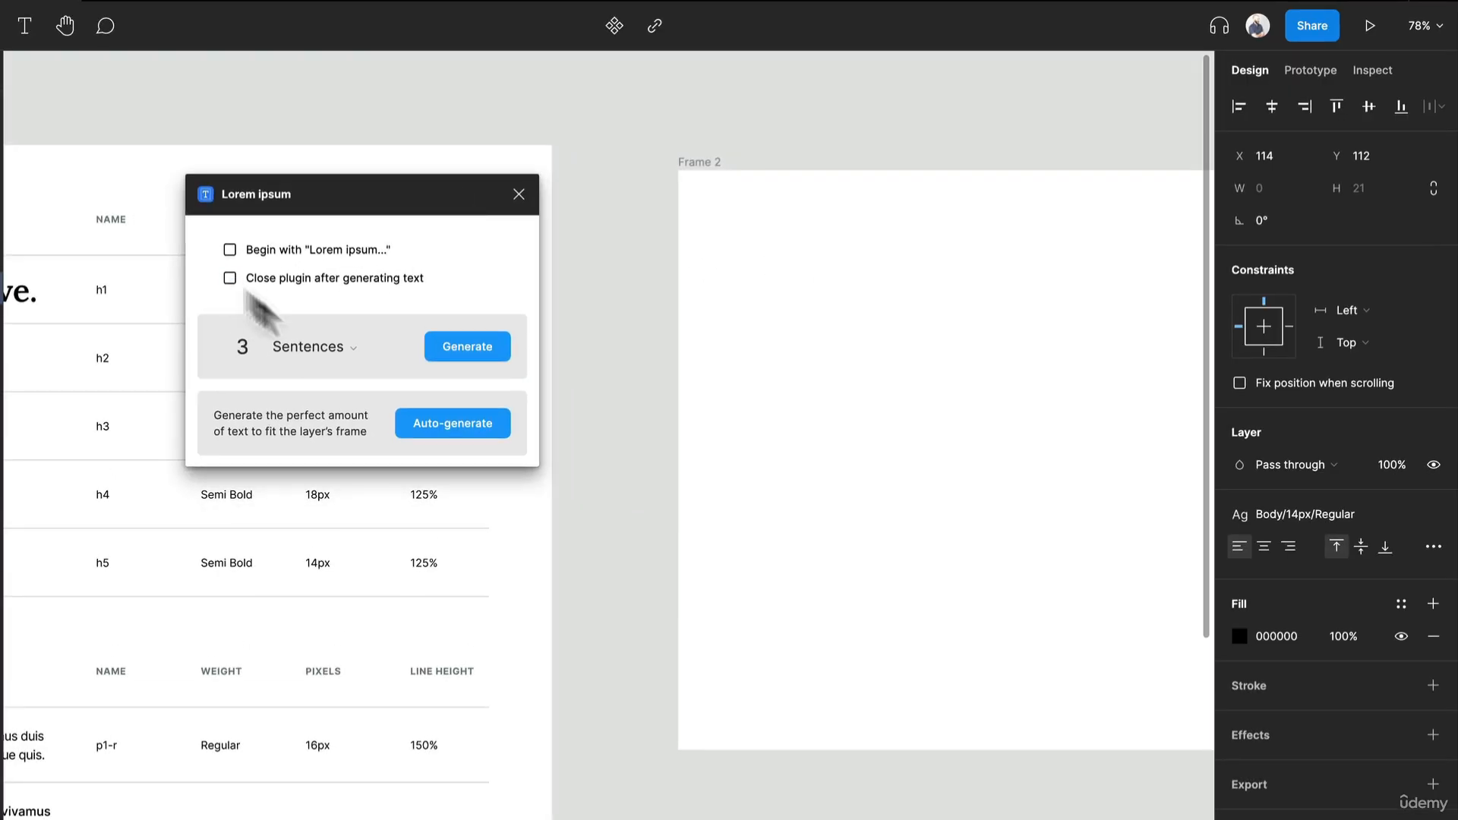
click(485, 356)
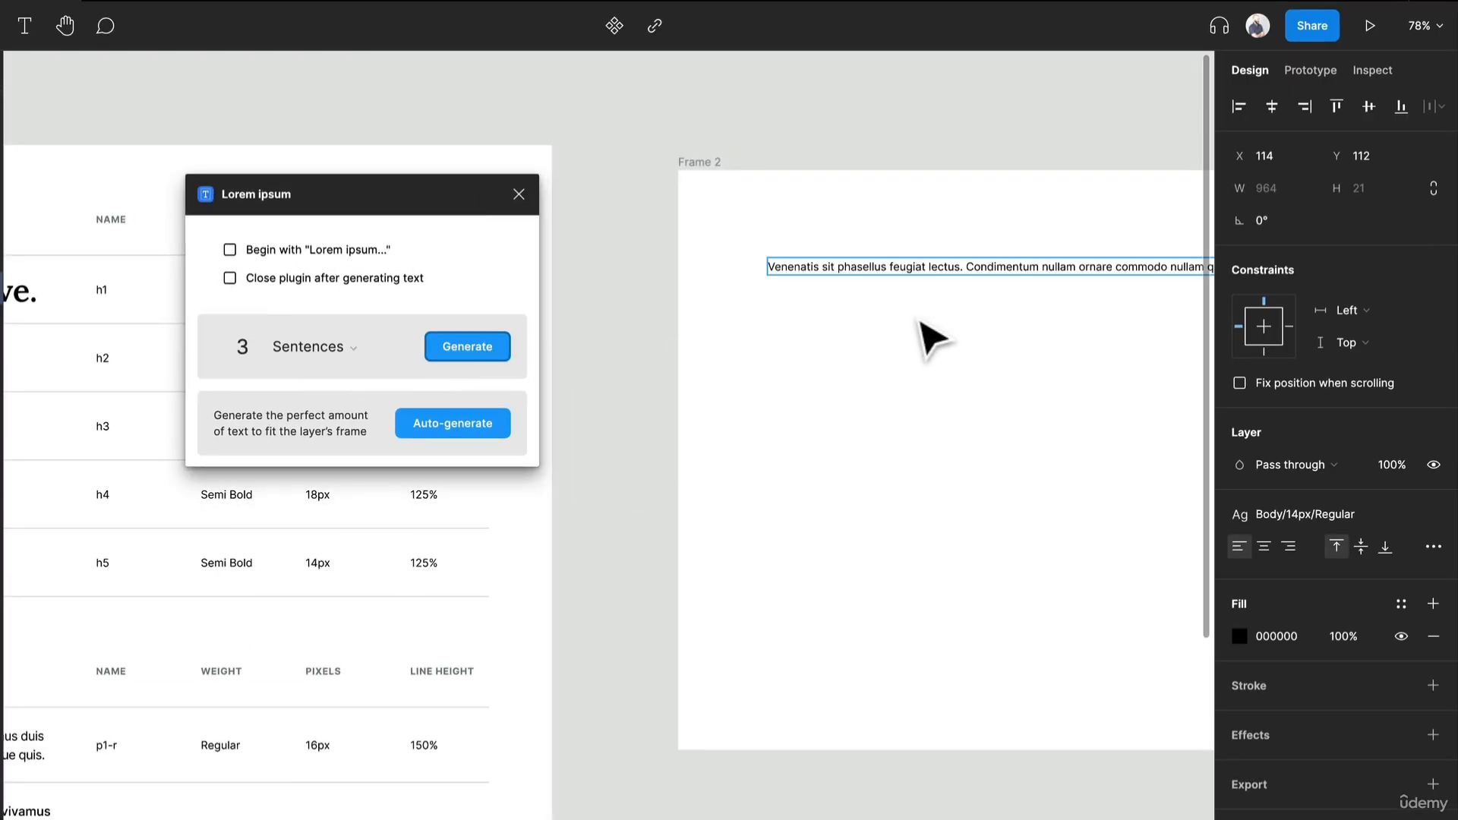
- Resize the placeholder text box to about 332 px wide so it wraps, and place it at about X 122, Y 128
drag(918, 319, 765, 360)
scroll(765, 360, down, 2)
scroll(765, 360, down, 1)
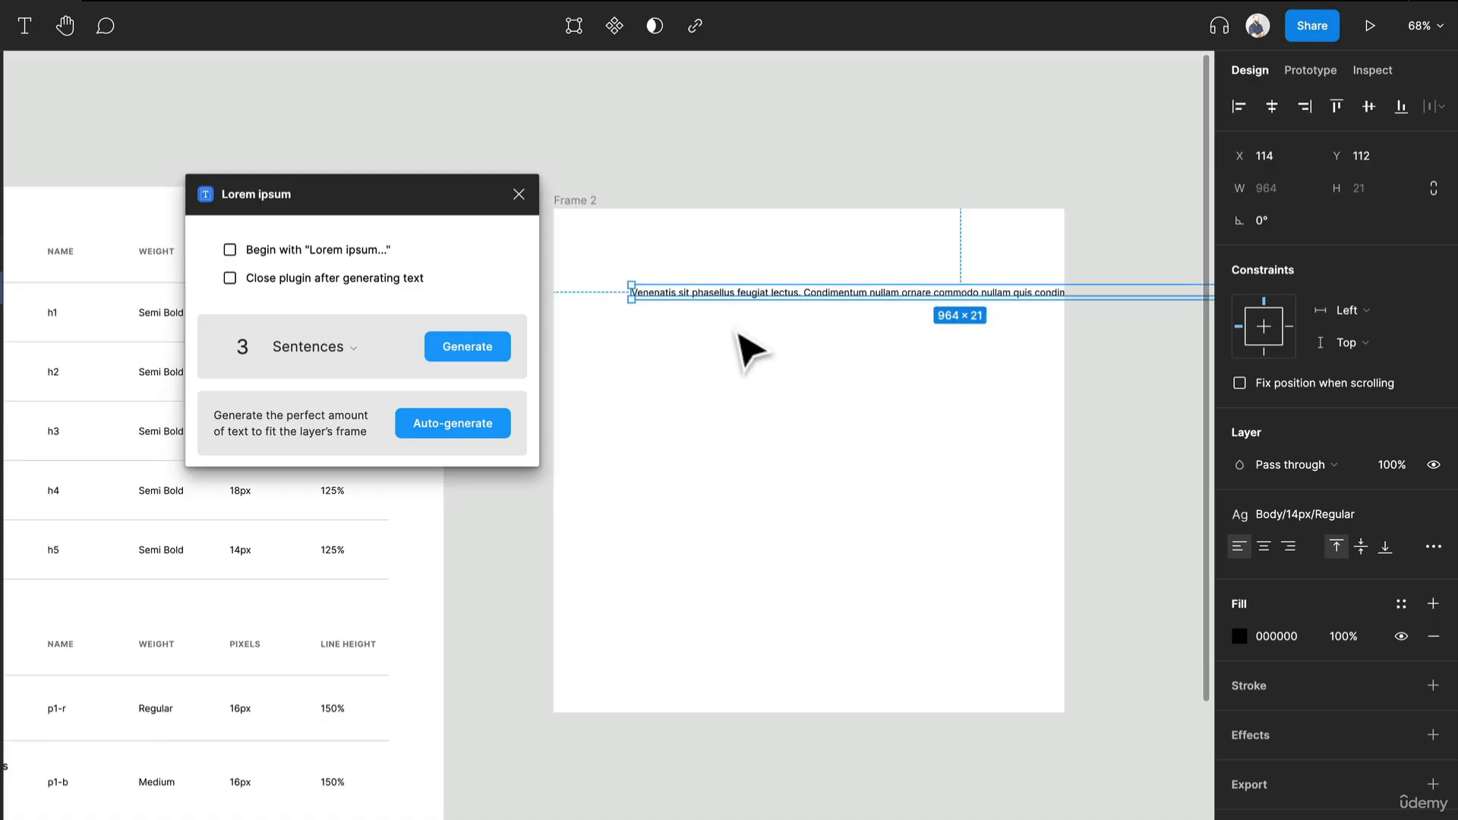
drag(629, 293, 847, 307)
drag(943, 315, 733, 327)
scroll(740, 338, up, 5)
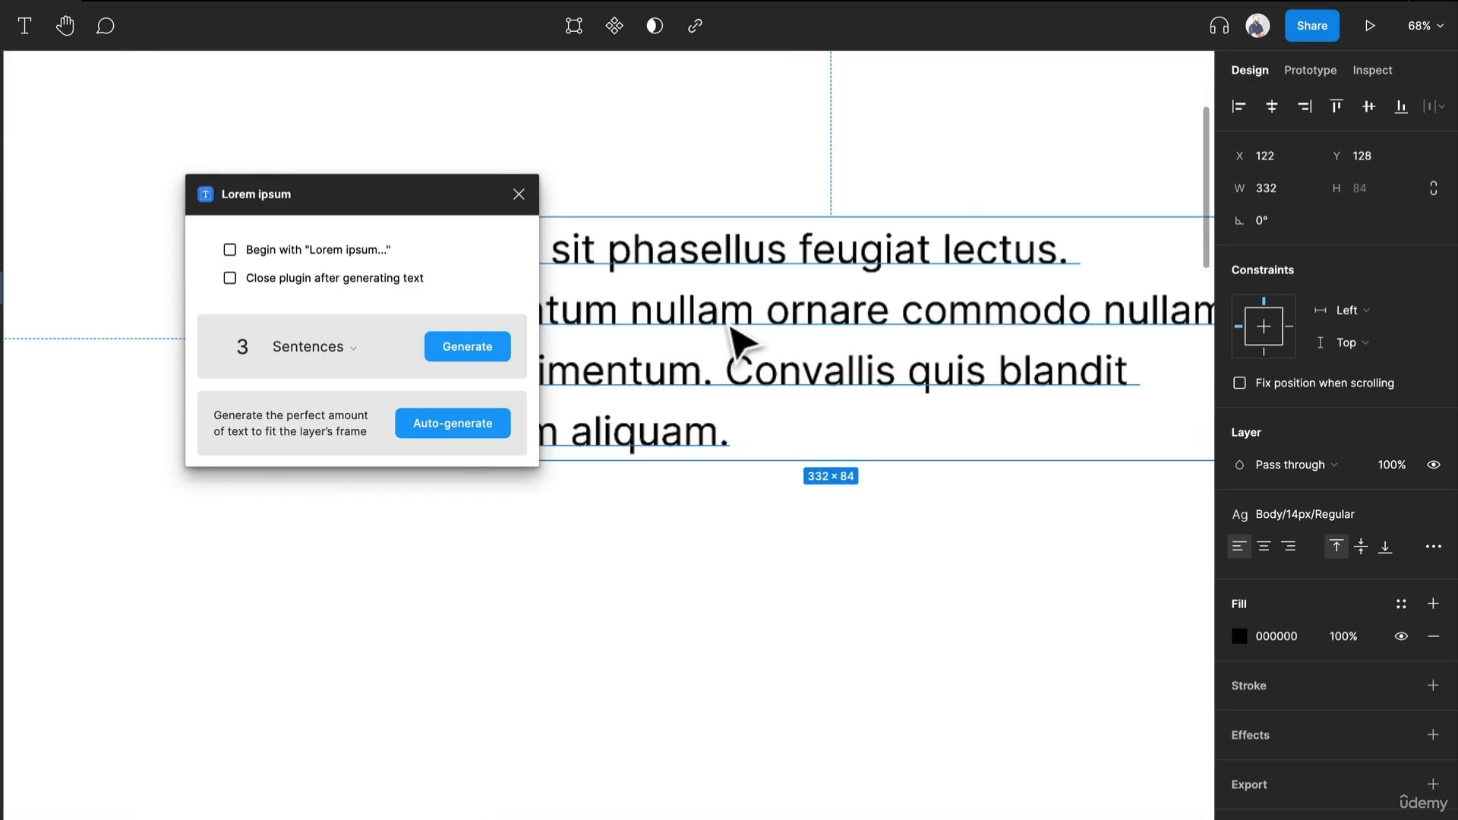
scroll(740, 338, down, 2)
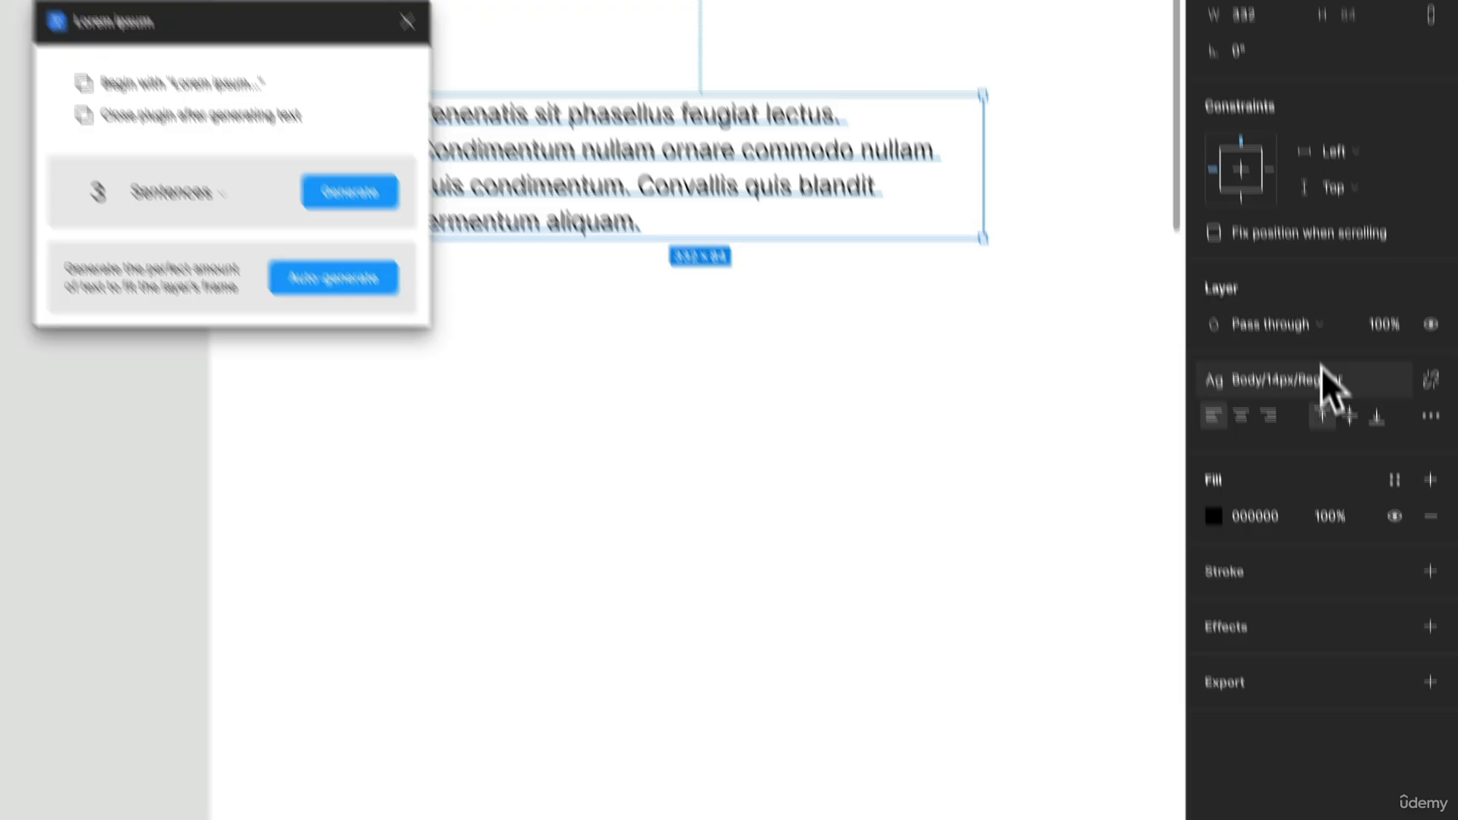
- Apply the Body/16px/Regular text style to the placeholder paragraph and move it to about X 216, Y 337
click(1323, 371)
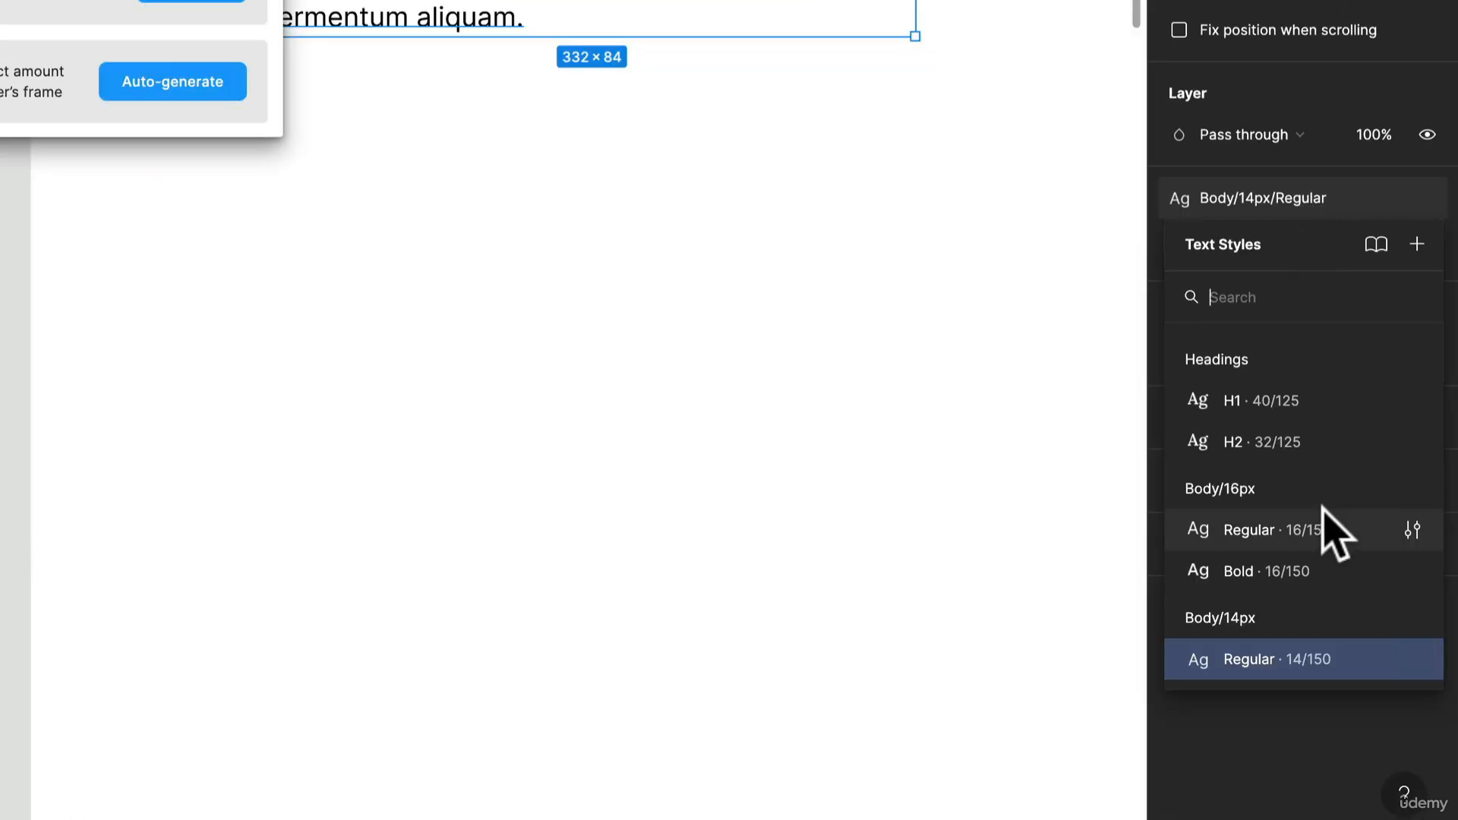
click(1334, 527)
drag(568, 121, 729, 502)
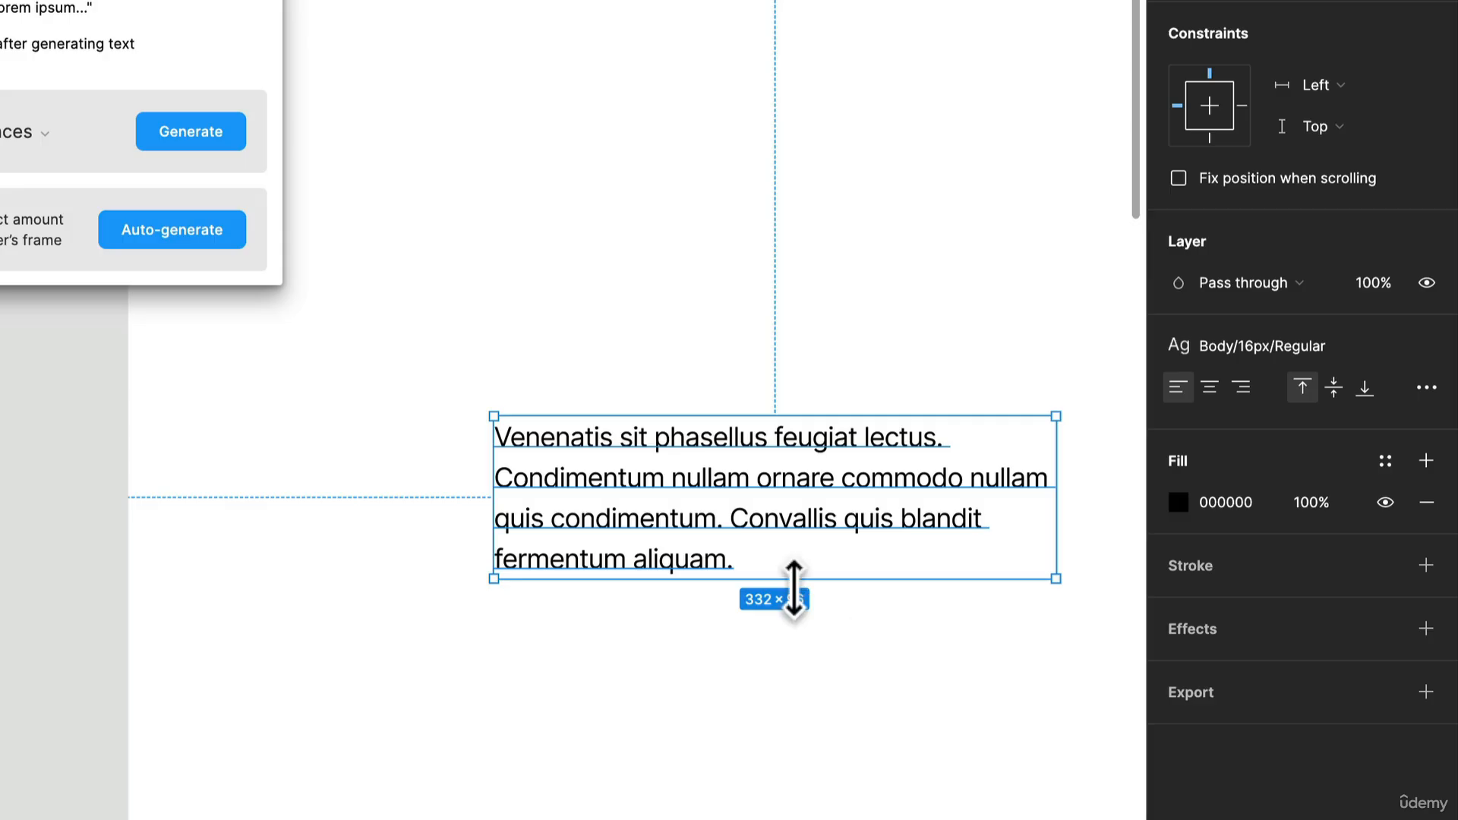
scroll(795, 589, down, 1)
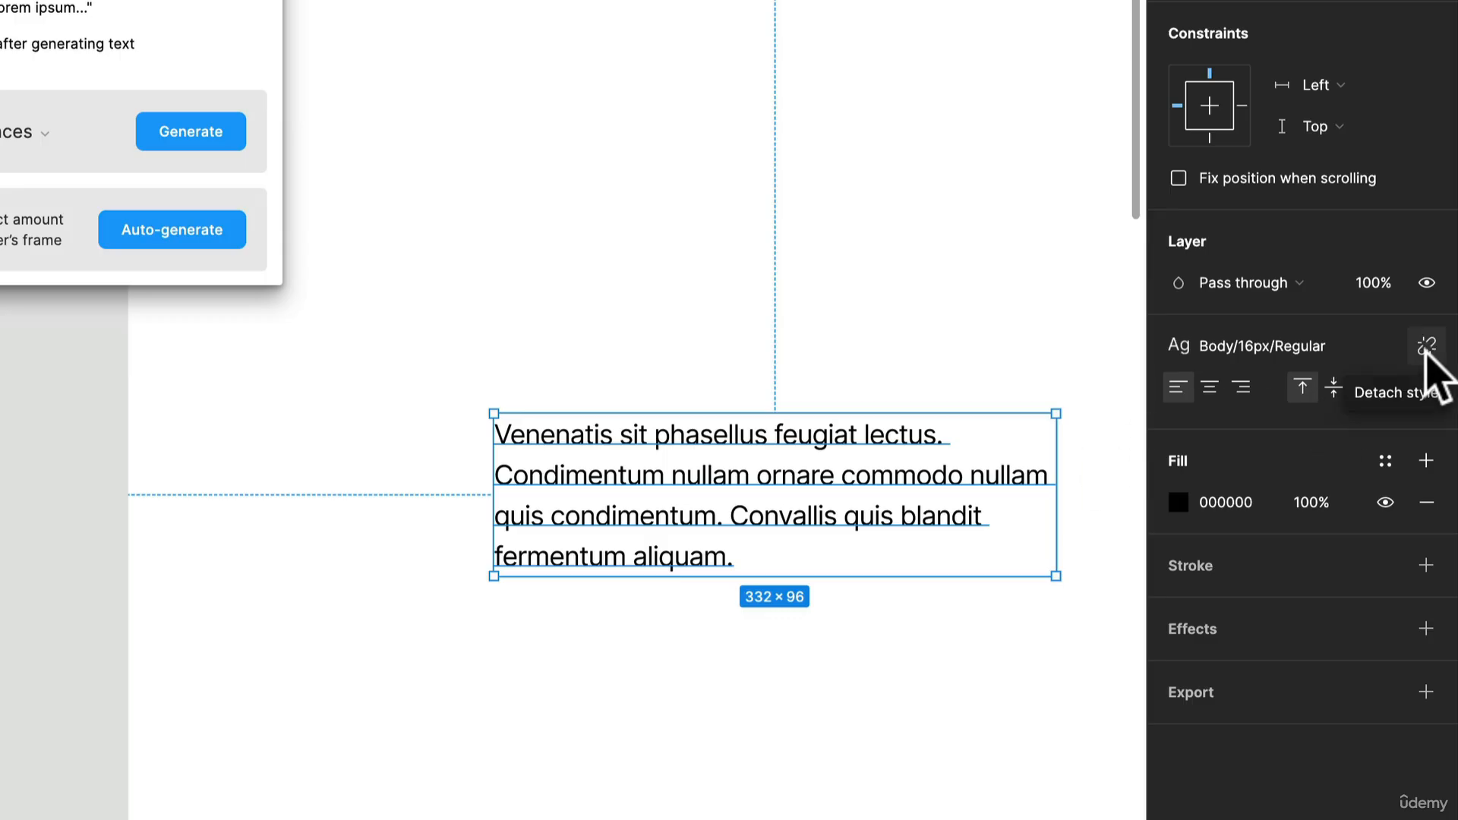
- Detach the text style from the placeholder paragraph, set its letter spacing to 0%, and deselect it
click(1427, 349)
click(1339, 471)
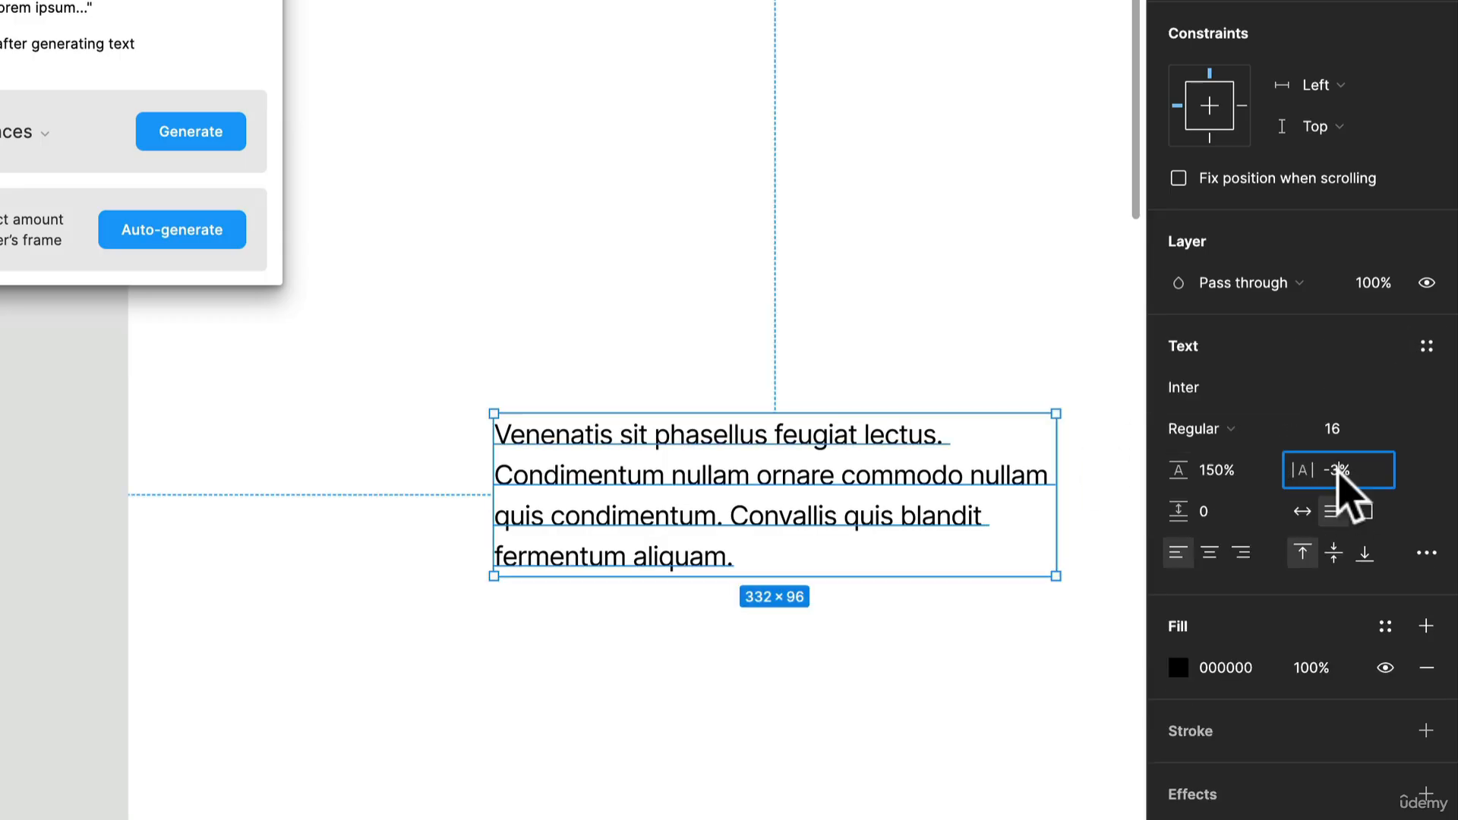
text(0)
key(Return)
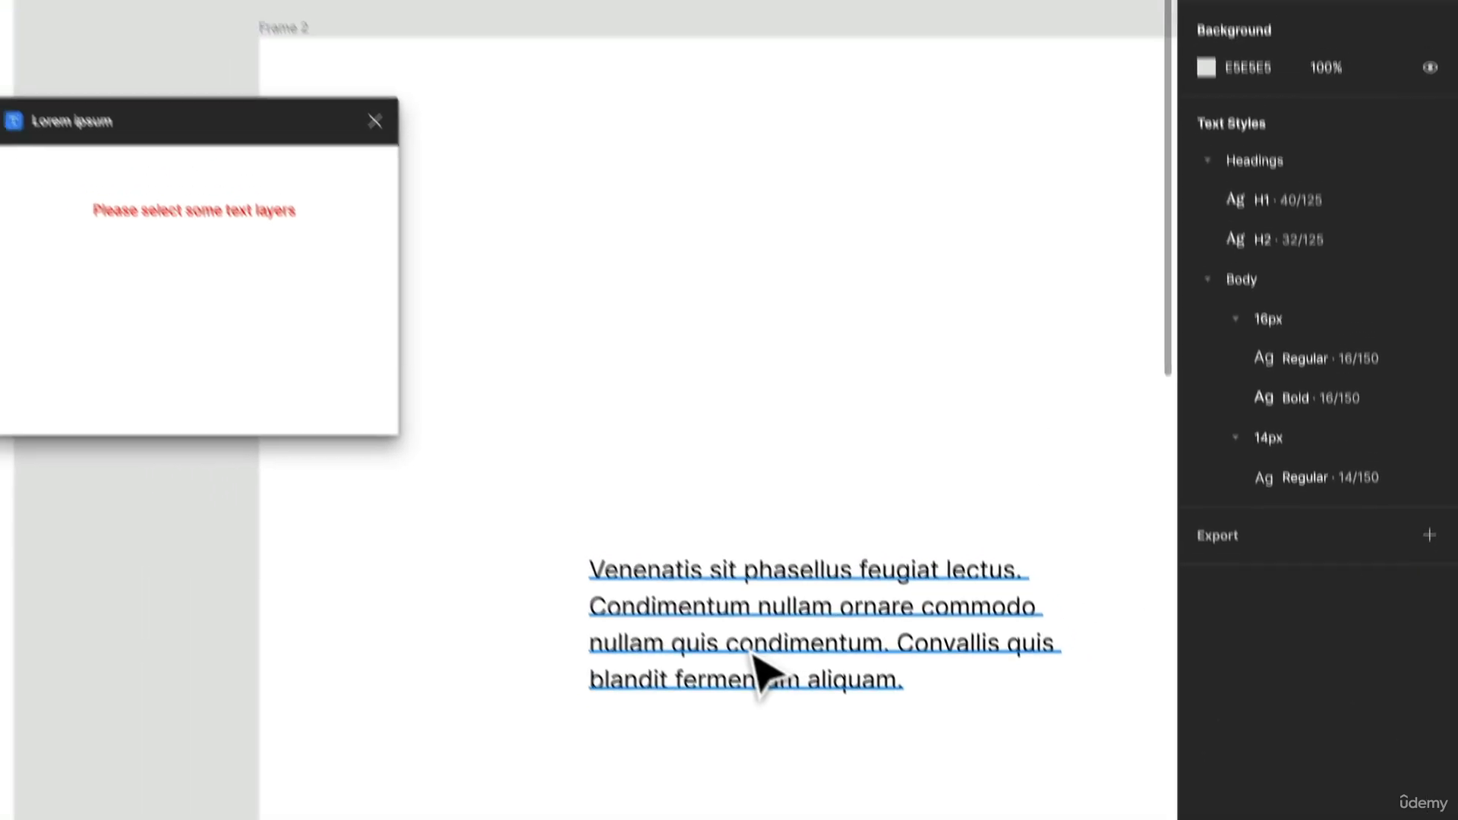
click(690, 553)
- Undo the paragraph's letter spacing change and the detachment of its text style
key(super+z)
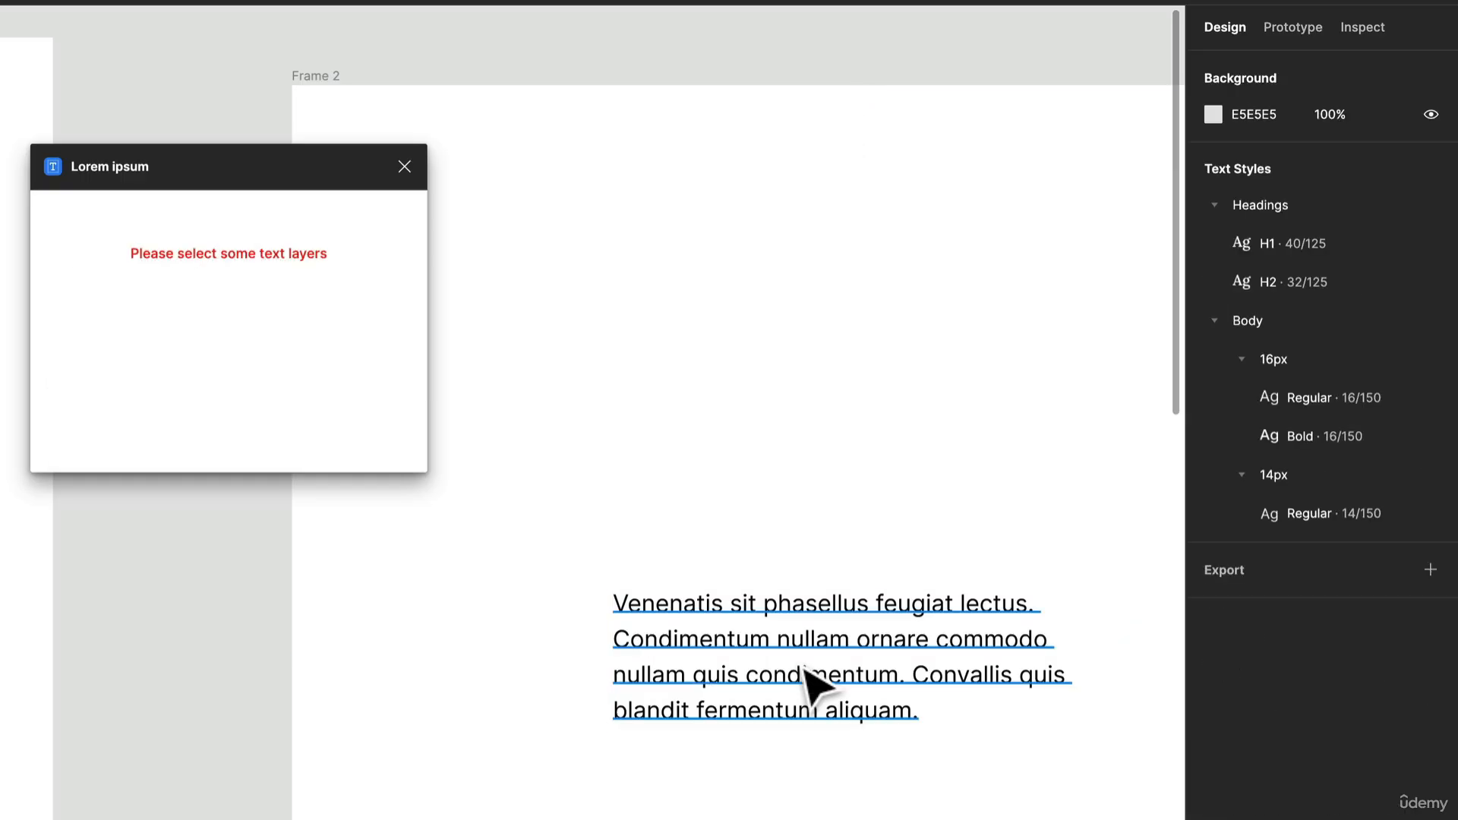
key(super+z)
key(super+z)
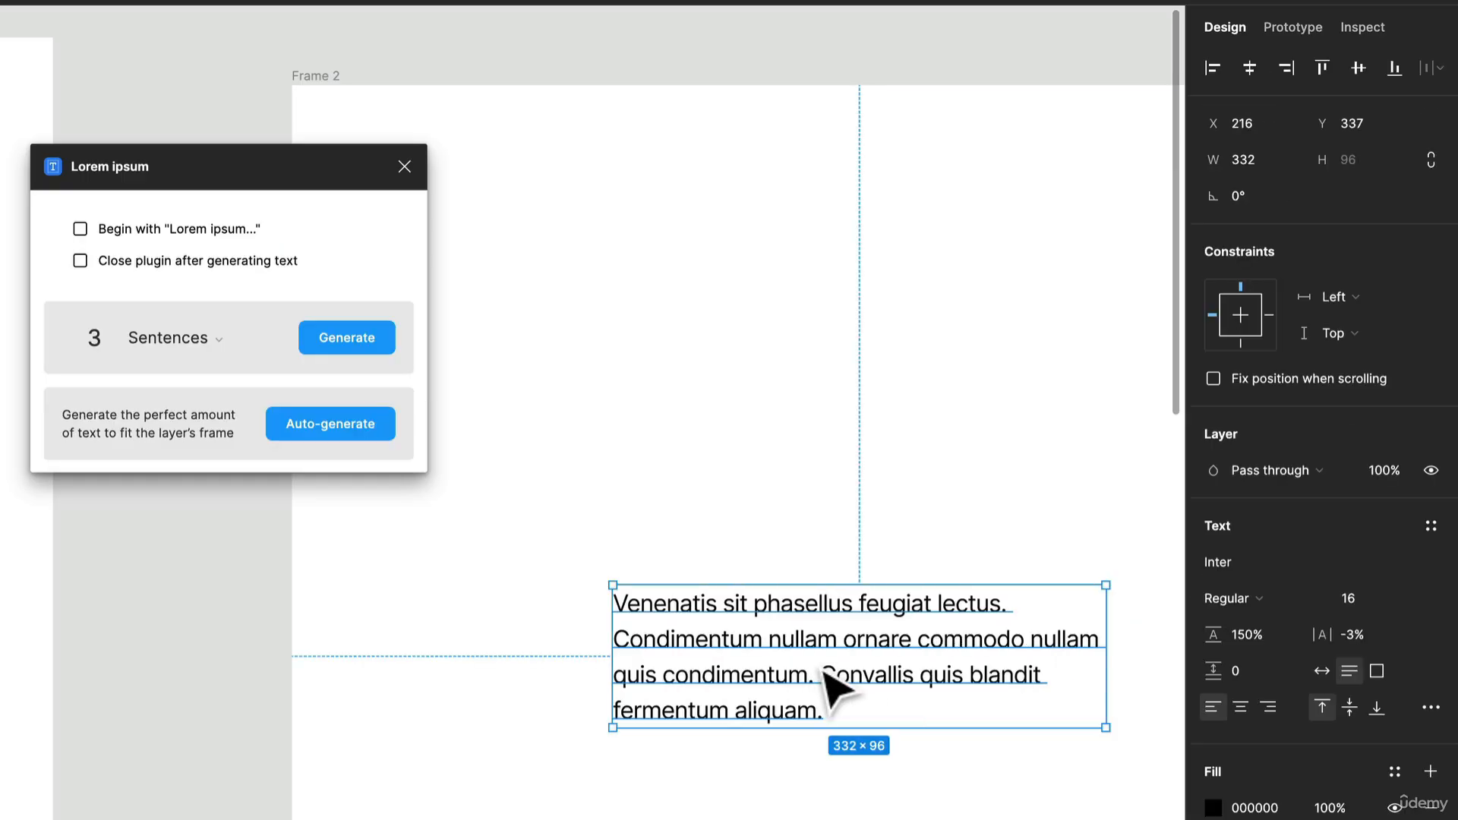
key(super+z)
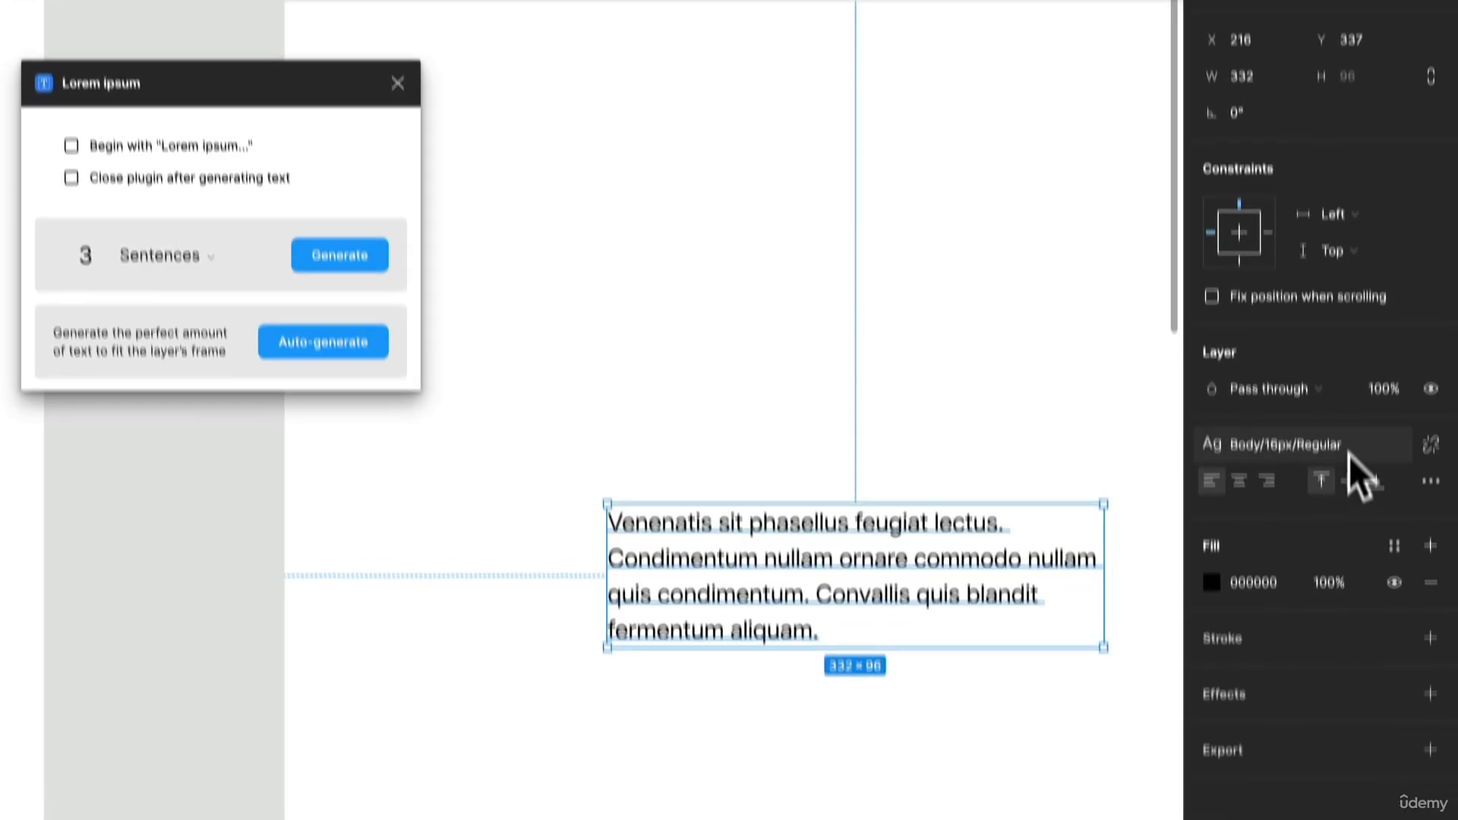
- Edit the Body/16px/Regular text style to set its letter spacing to 0%, and deselect the paragraph
click(1349, 455)
click(1425, 553)
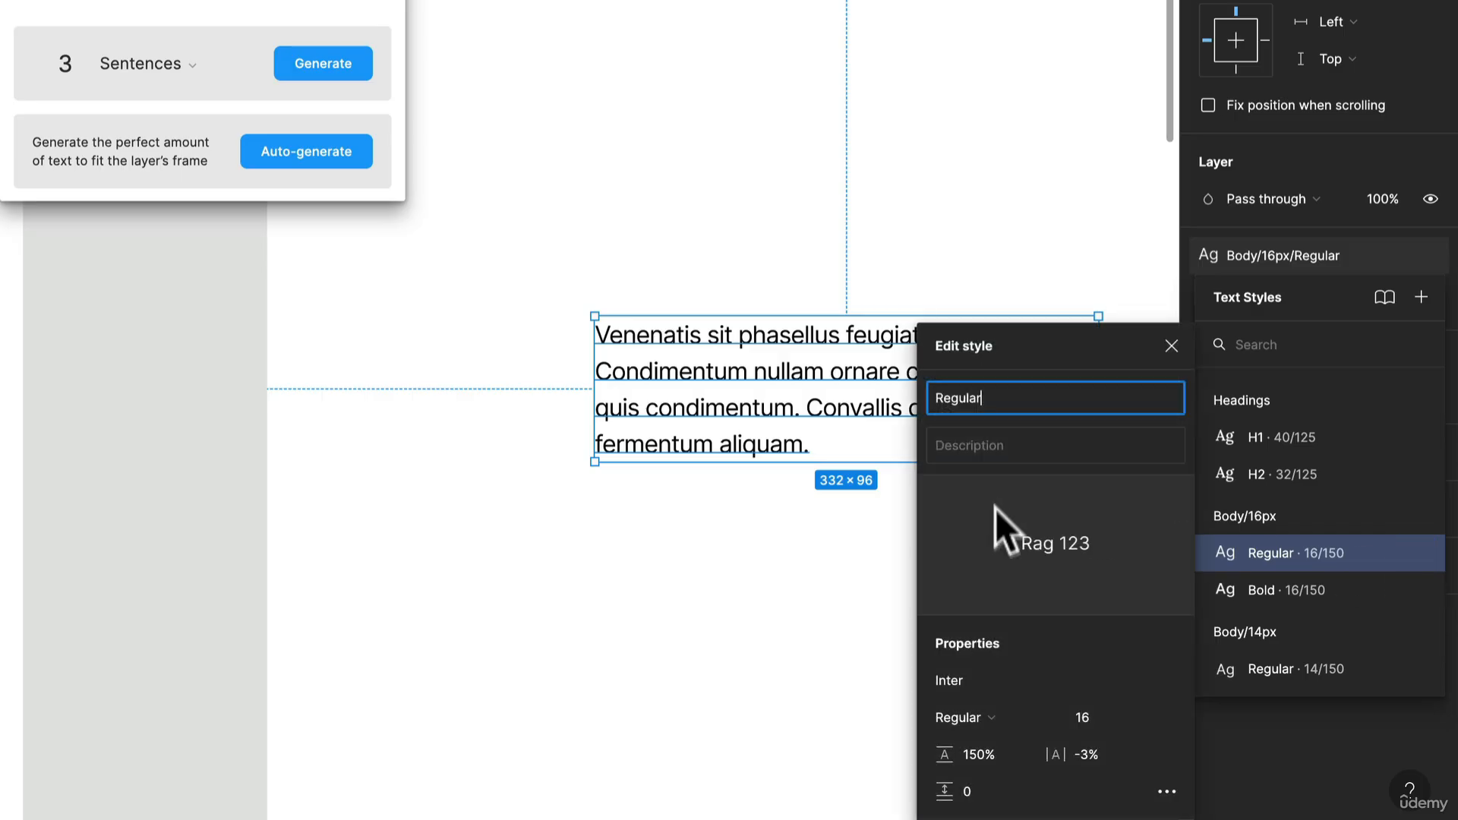
click(1082, 758)
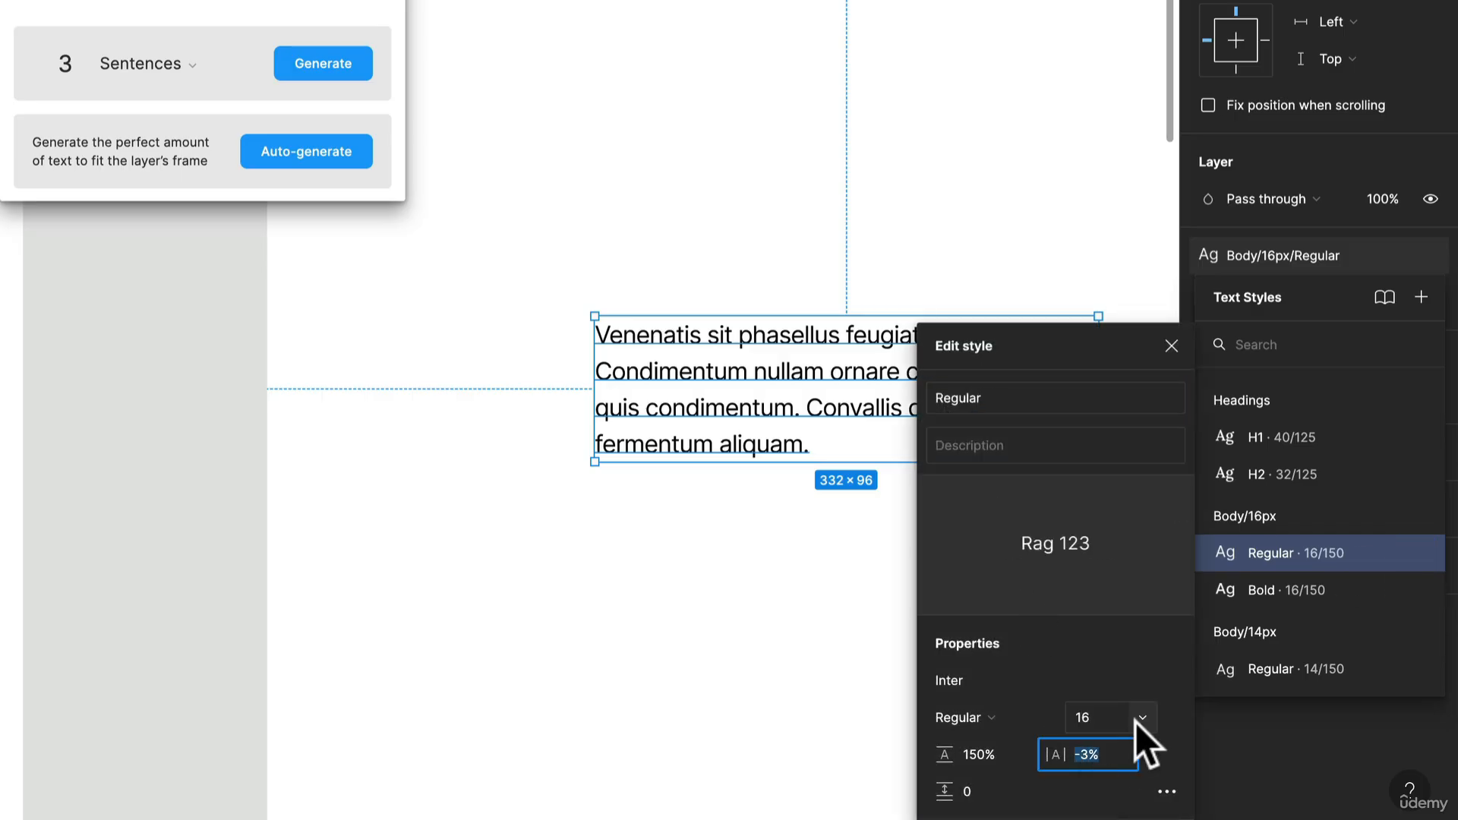
text(0)
key(Return)
click(725, 619)
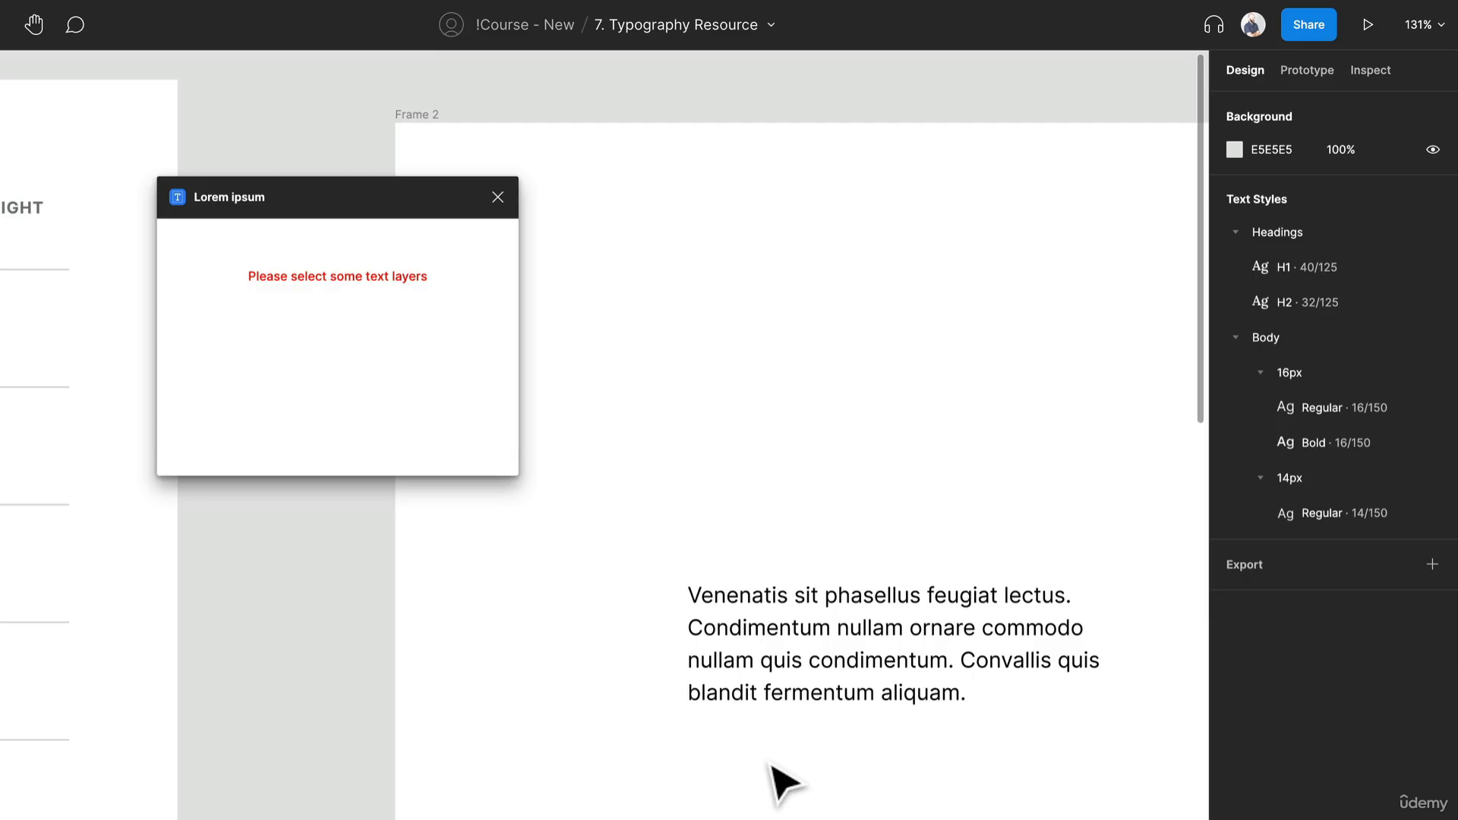
- Close the Lorem ipsum plugin and move the placeholder paragraph up to about X 126, Y 136 in the frame
drag(803, 658, 717, 457)
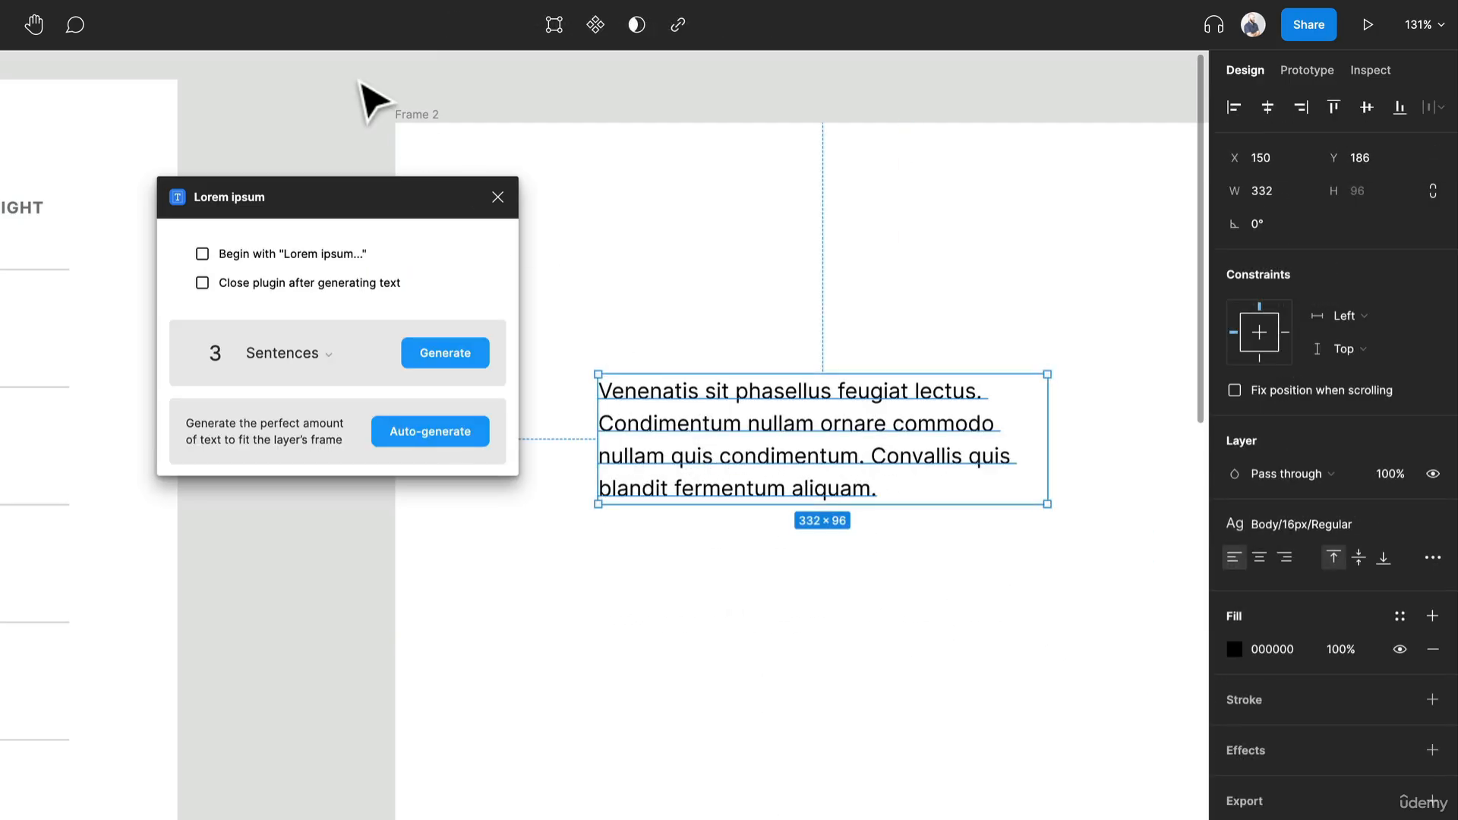
click(498, 197)
drag(723, 409, 693, 357)
- Duplicate the placeholder paragraph directly below and replace the upper copy's text with "This is a headline"
key(Return)
text(This)
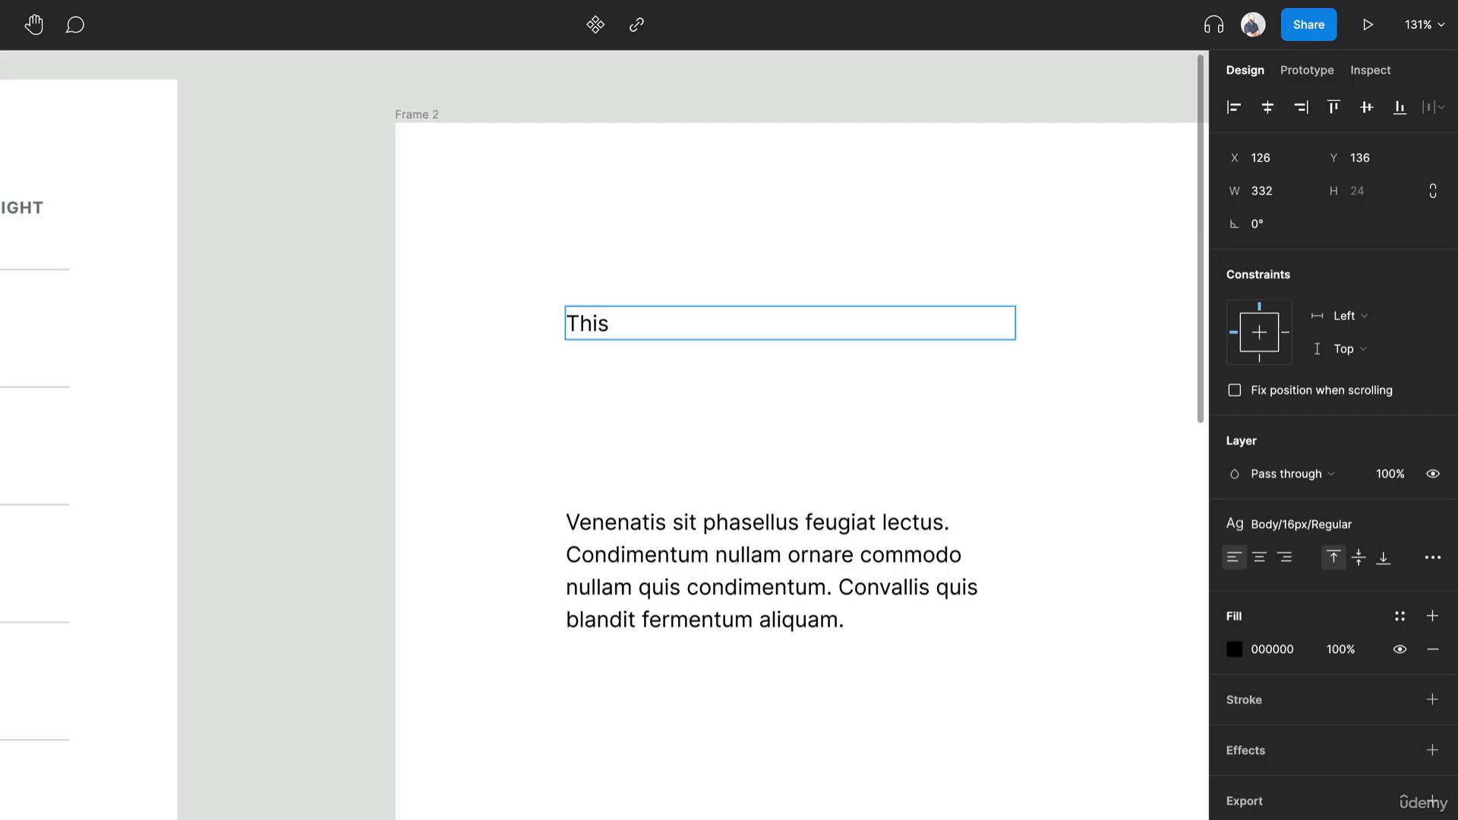
text( is a headline)
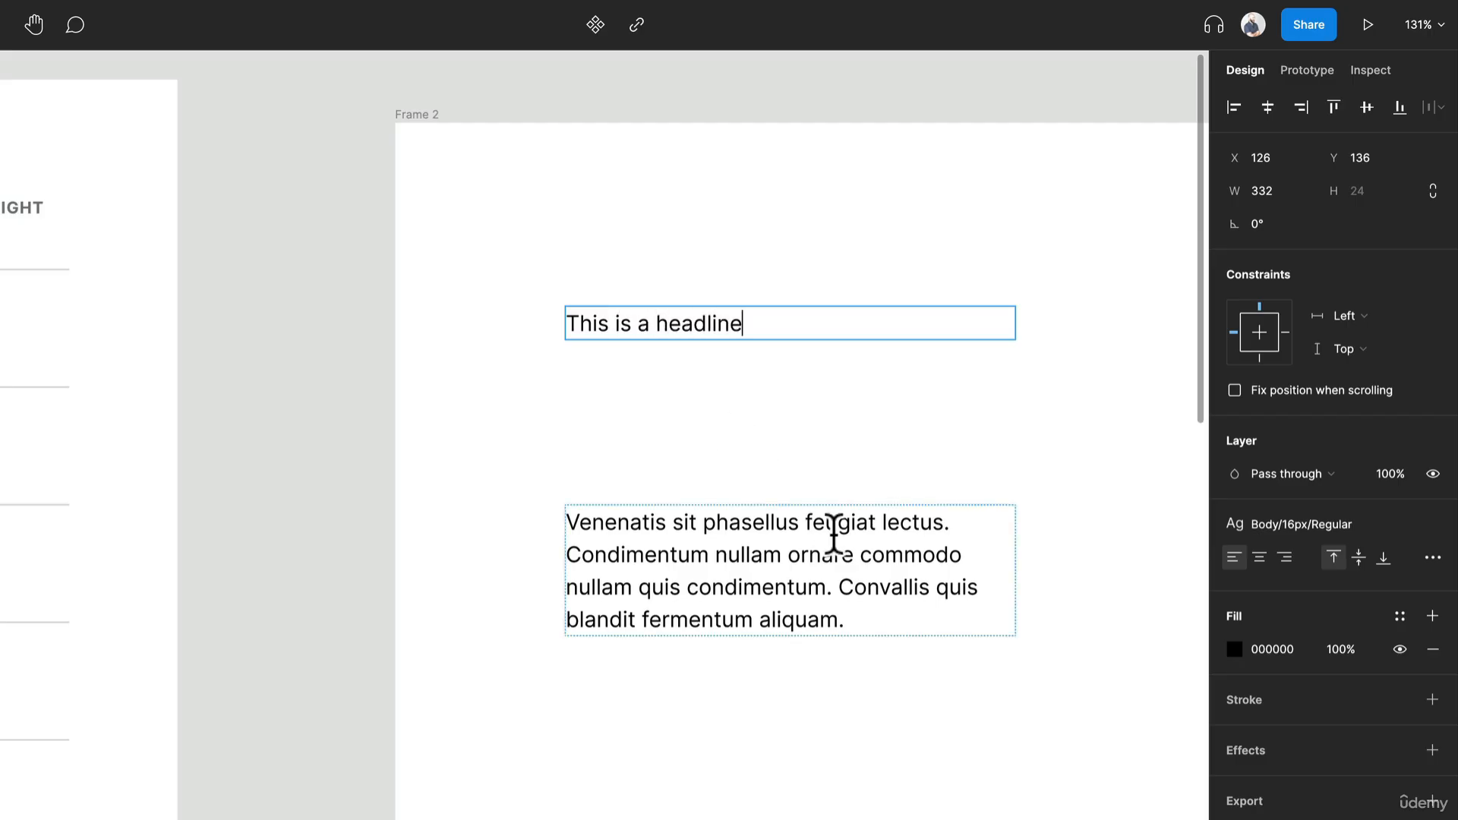
click(837, 521)
- Apply the Headings/H2 text style to the headline and move it down to sit just above the paragraph
click(714, 321)
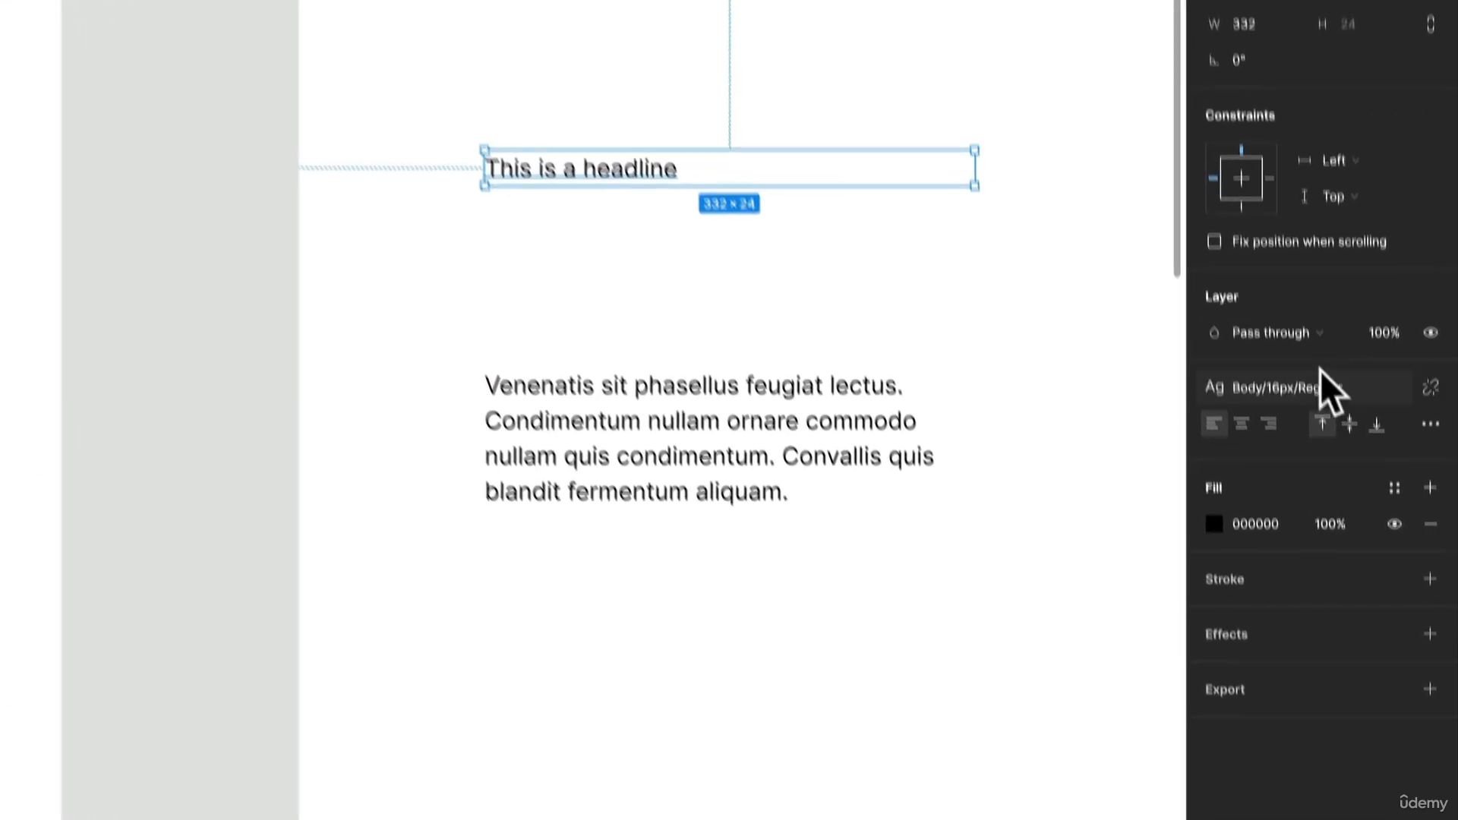
click(1315, 514)
click(1302, 532)
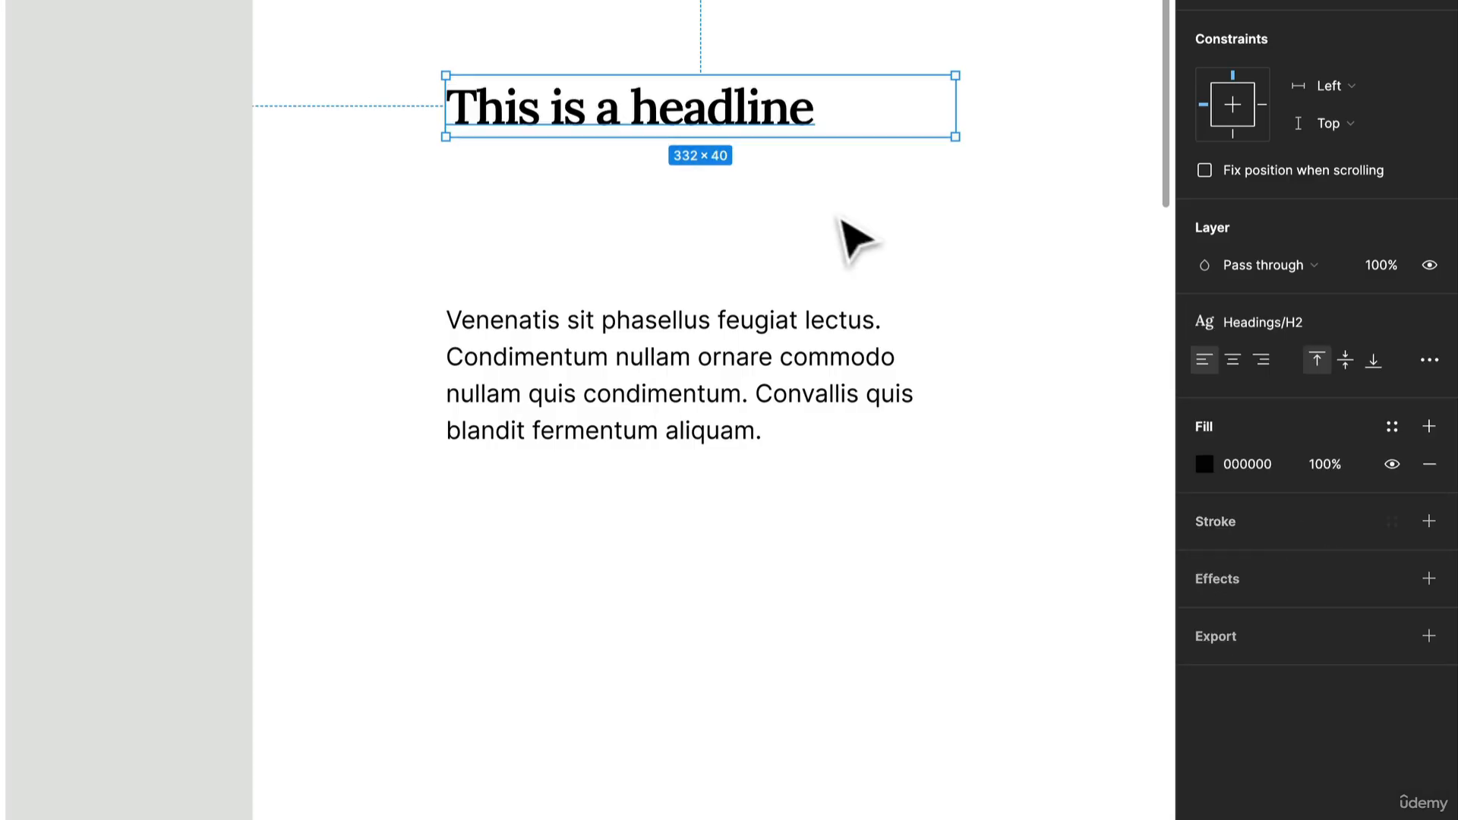
drag(766, 131, 765, 251)
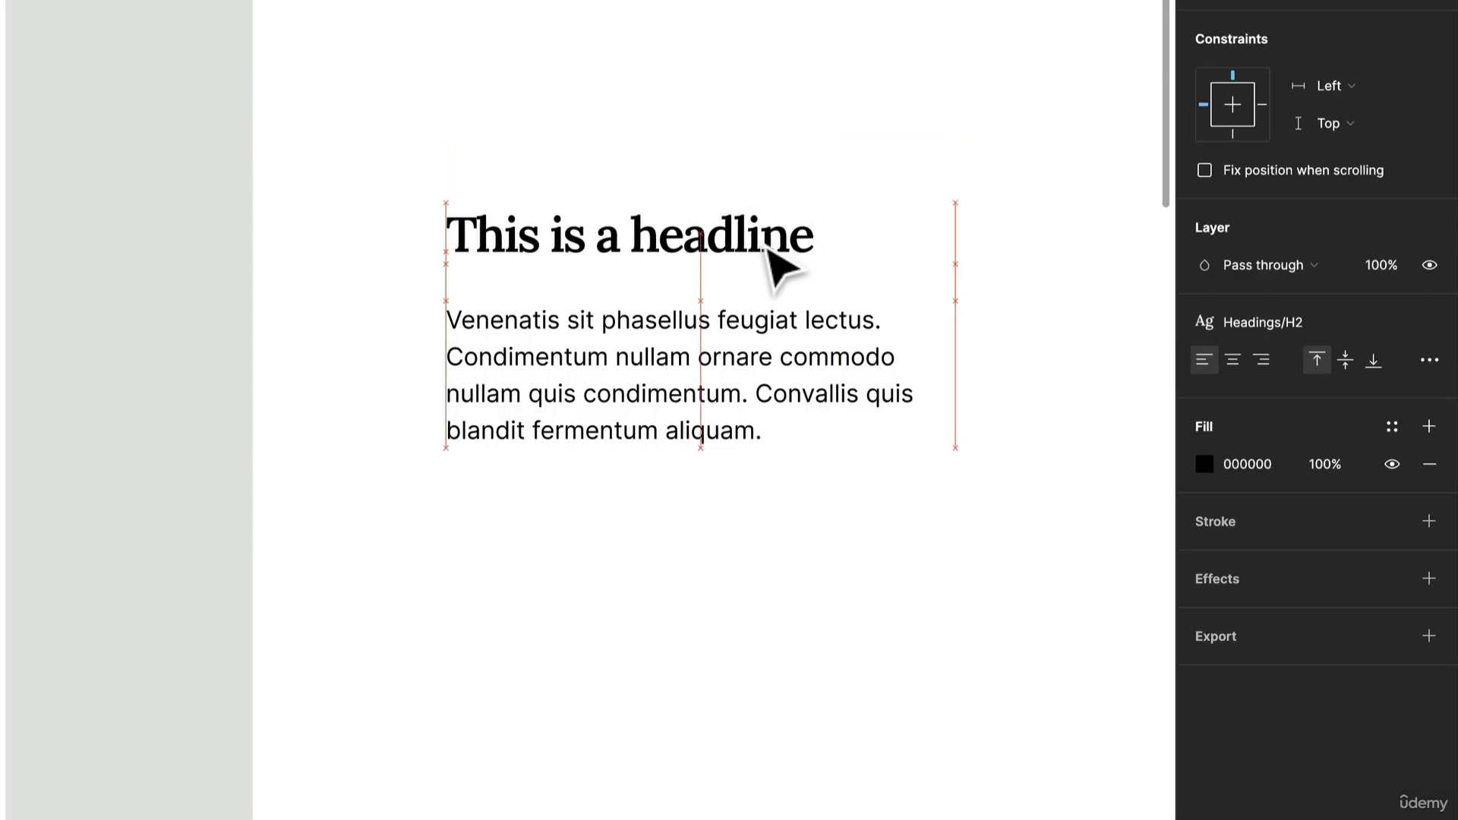
click(797, 189)
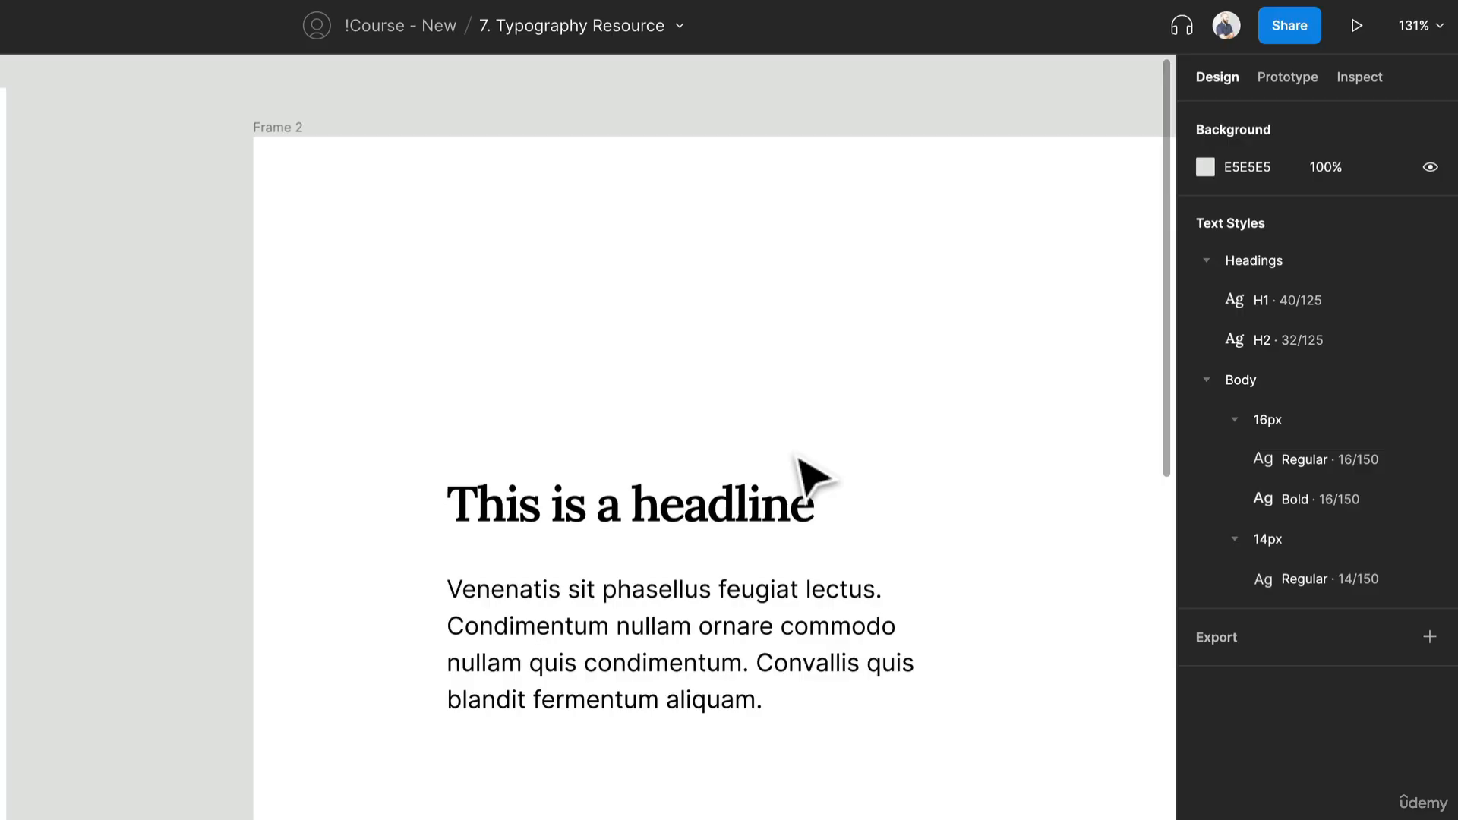
- Publish all the Headings and Body text styles of this file as a library
click(689, 25)
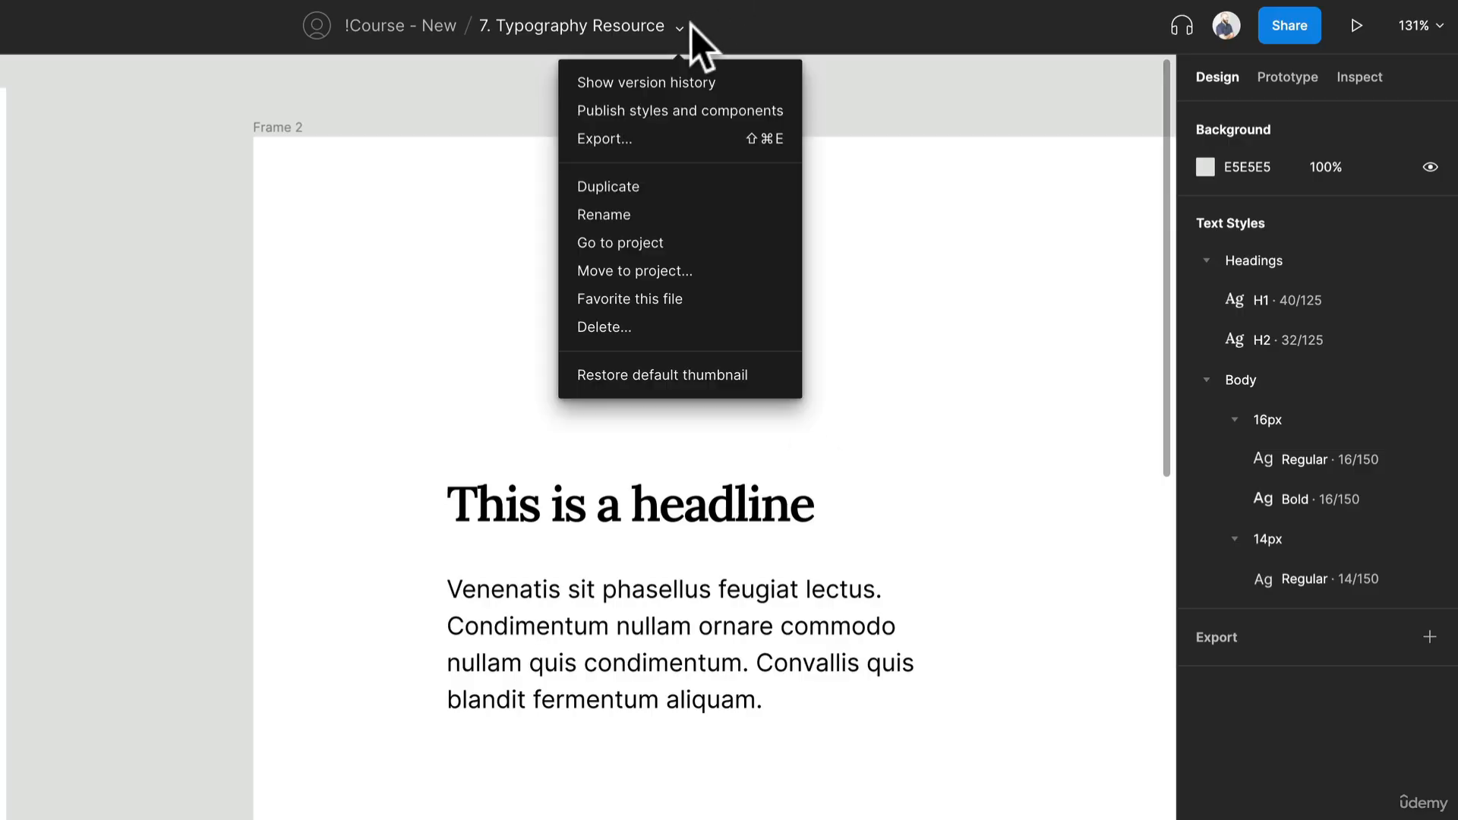
click(732, 115)
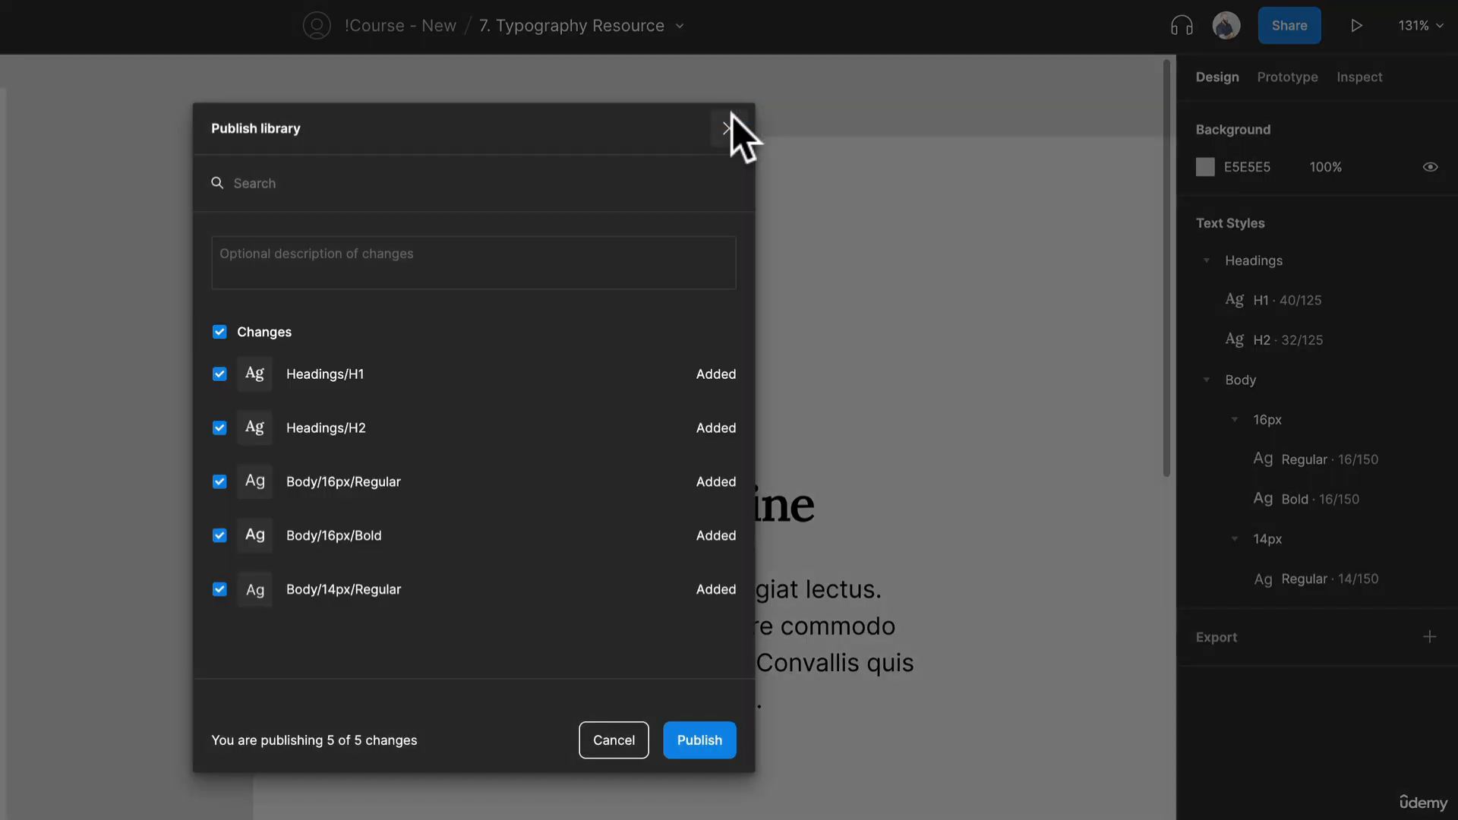
click(674, 742)
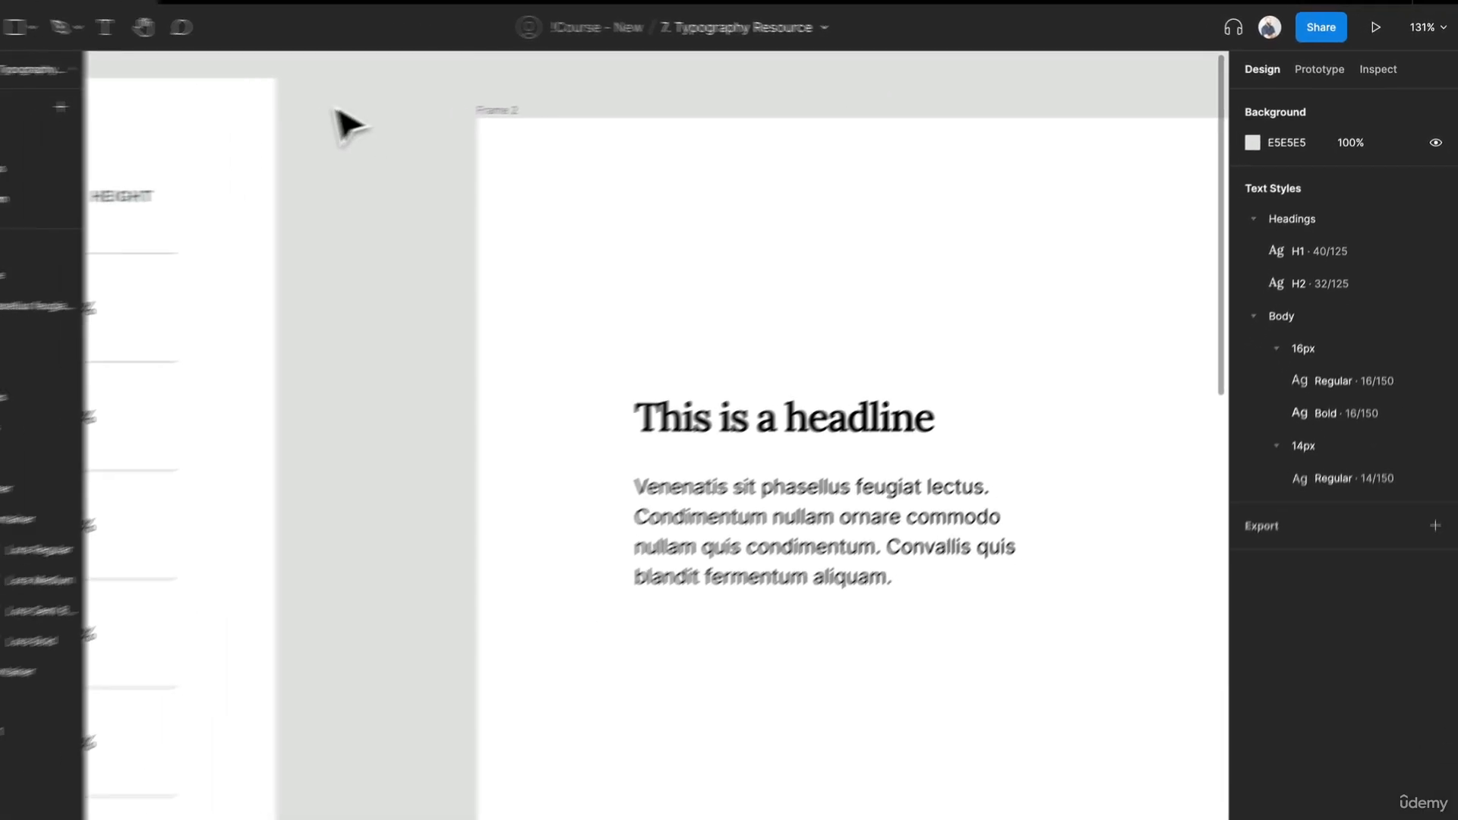
- Launch the Style Manager plugin, move its window clear of the sample text, and look through its style export options
right_click(440, 98)
mouse_move(554, 239)
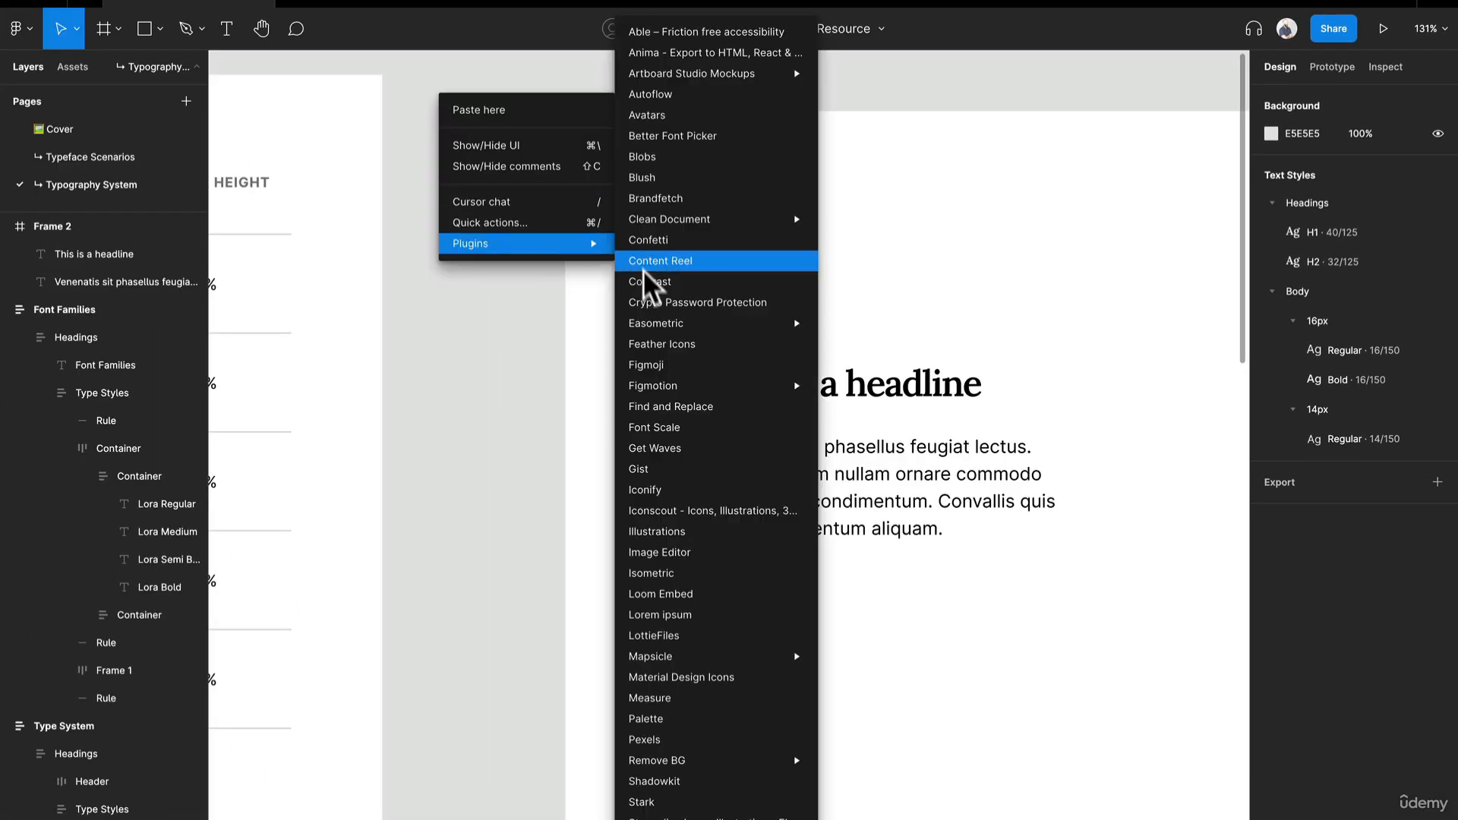
scroll(744, 793, down, 1)
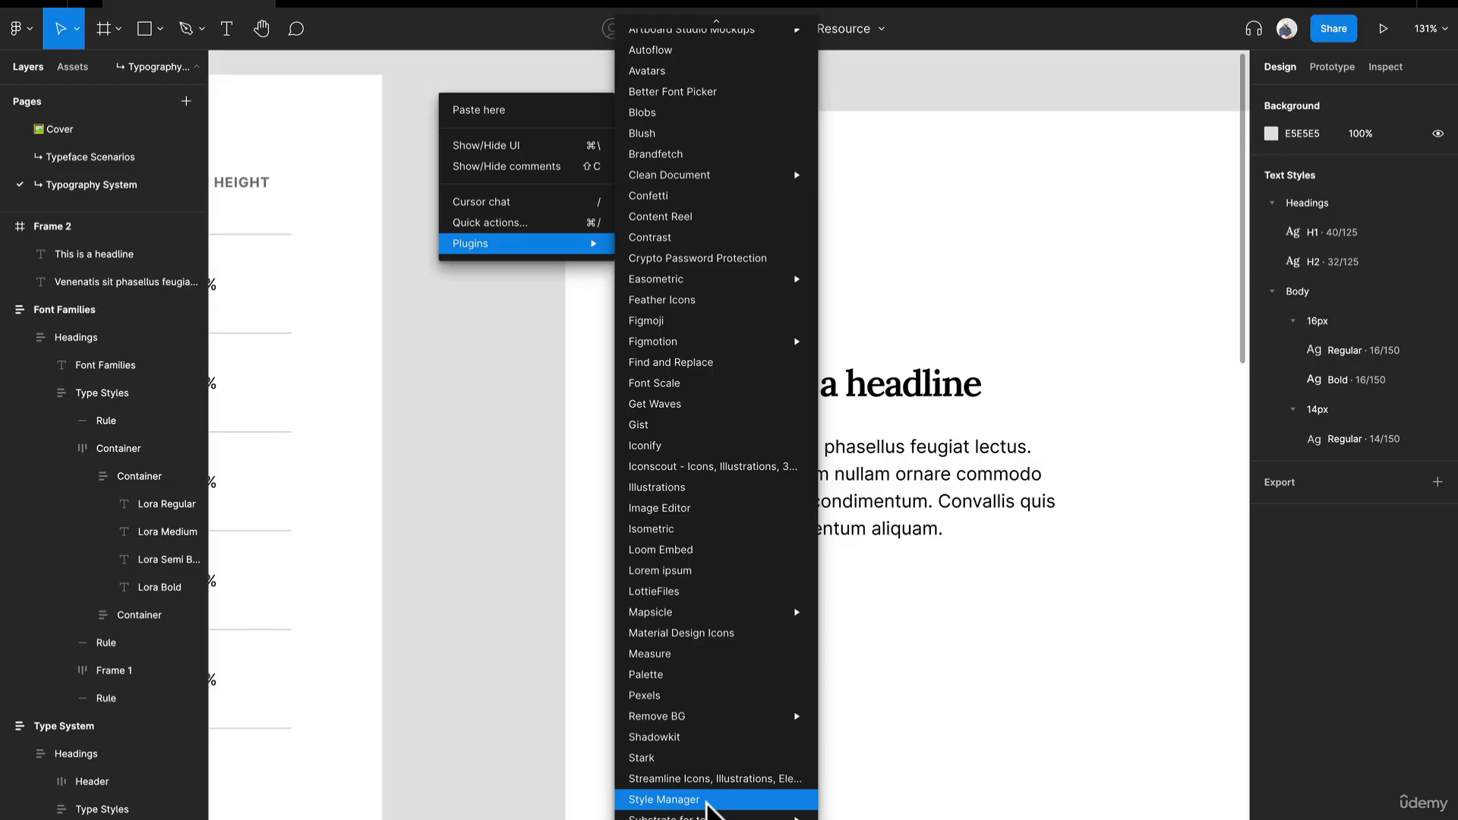
click(665, 800)
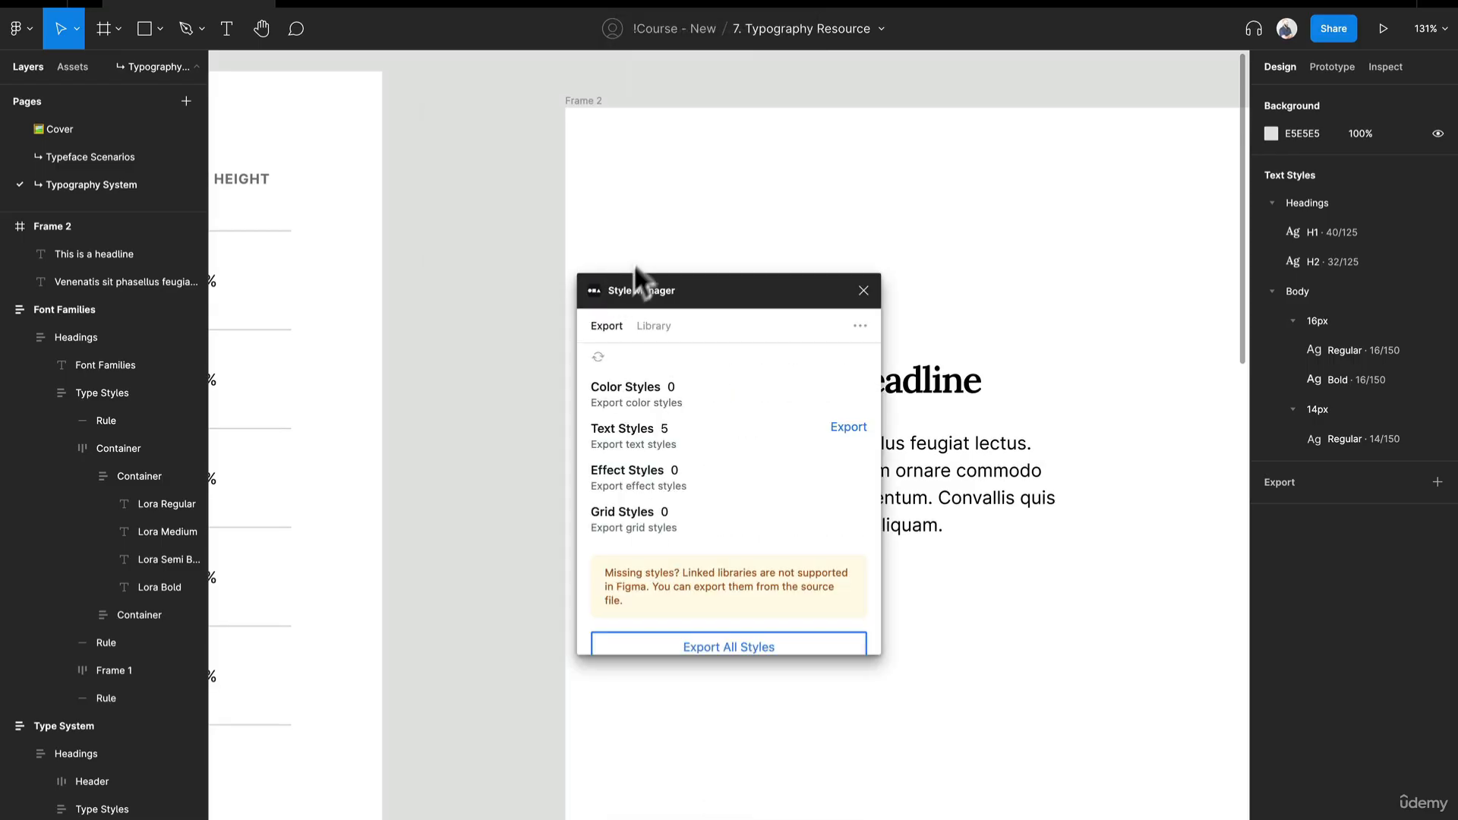
drag(669, 284, 456, 176)
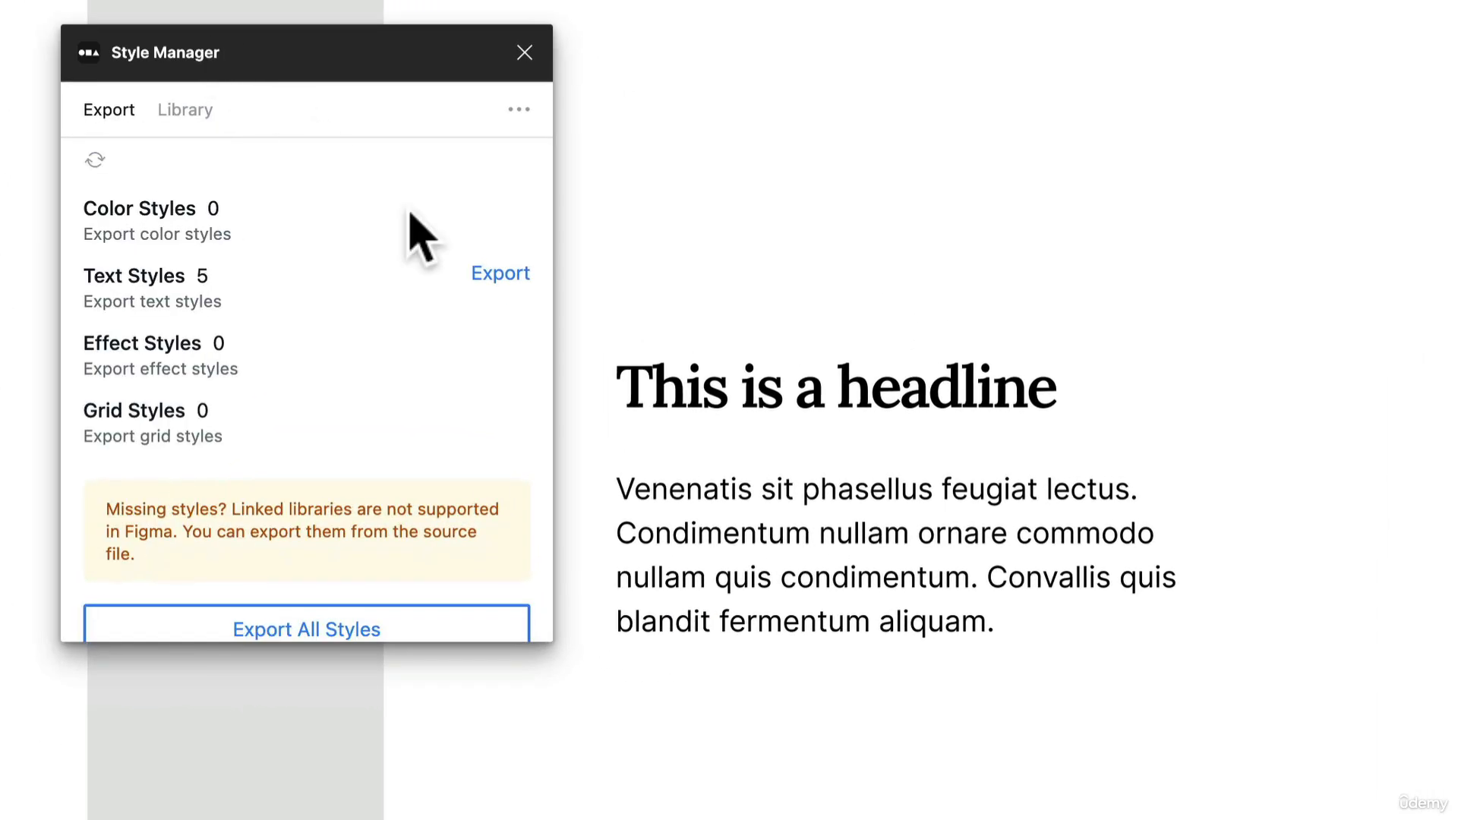
scroll(410, 220, down, 1)
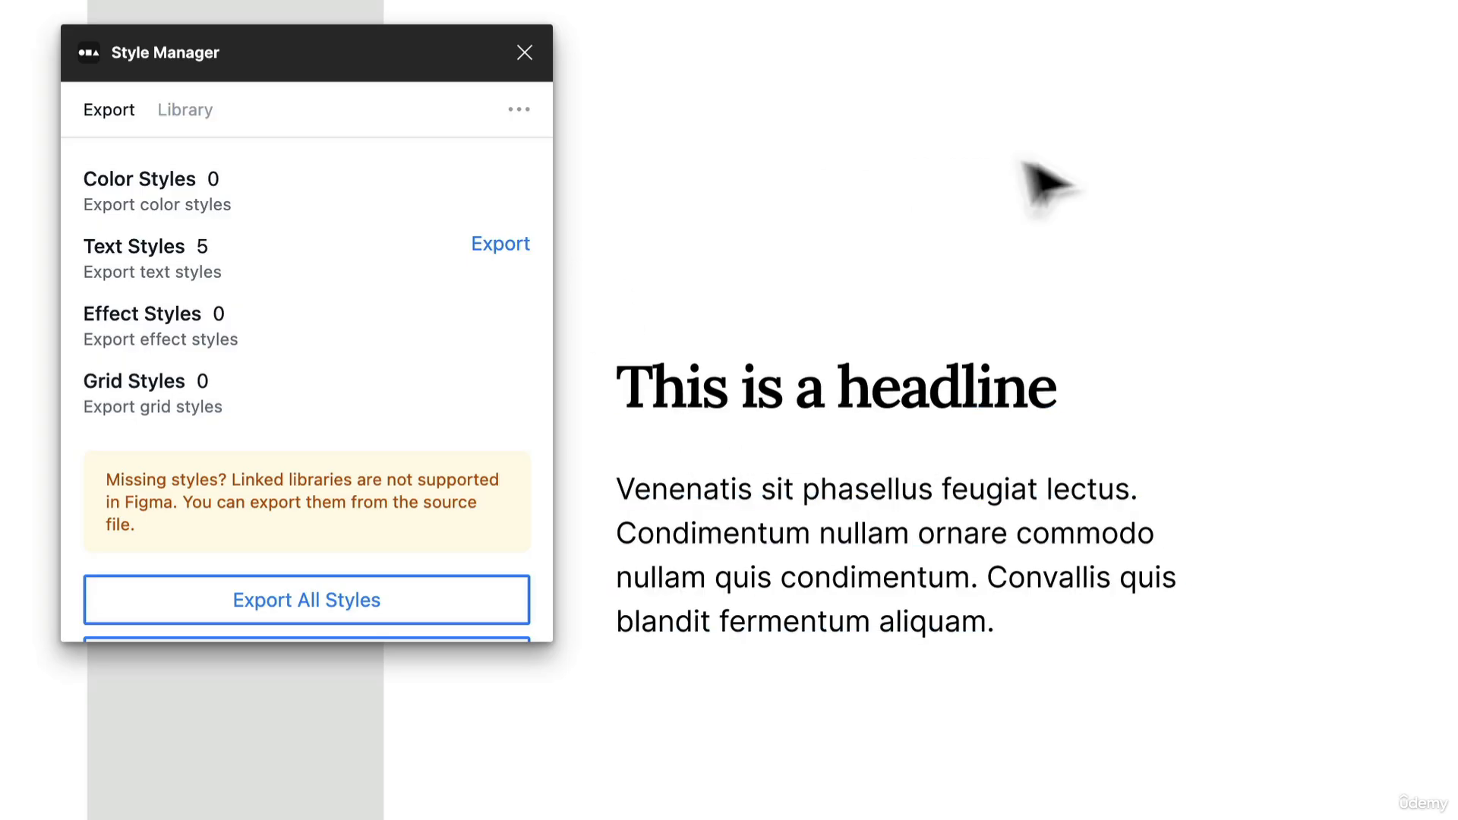
- Export all styles from Style Manager to a new collection named "Type Styles"
scroll(251, 281, down, 1)
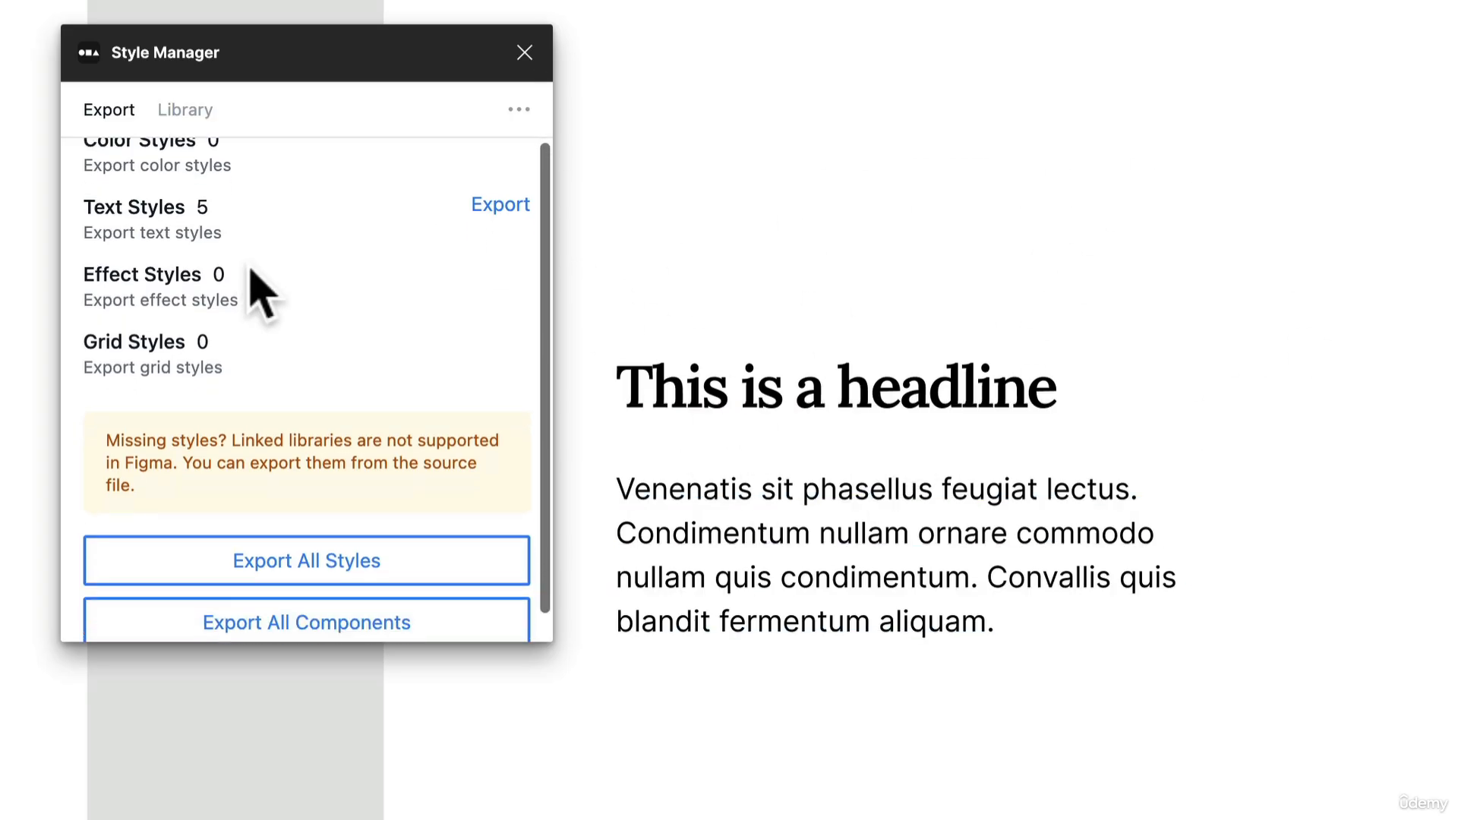
scroll(262, 293, down, 1)
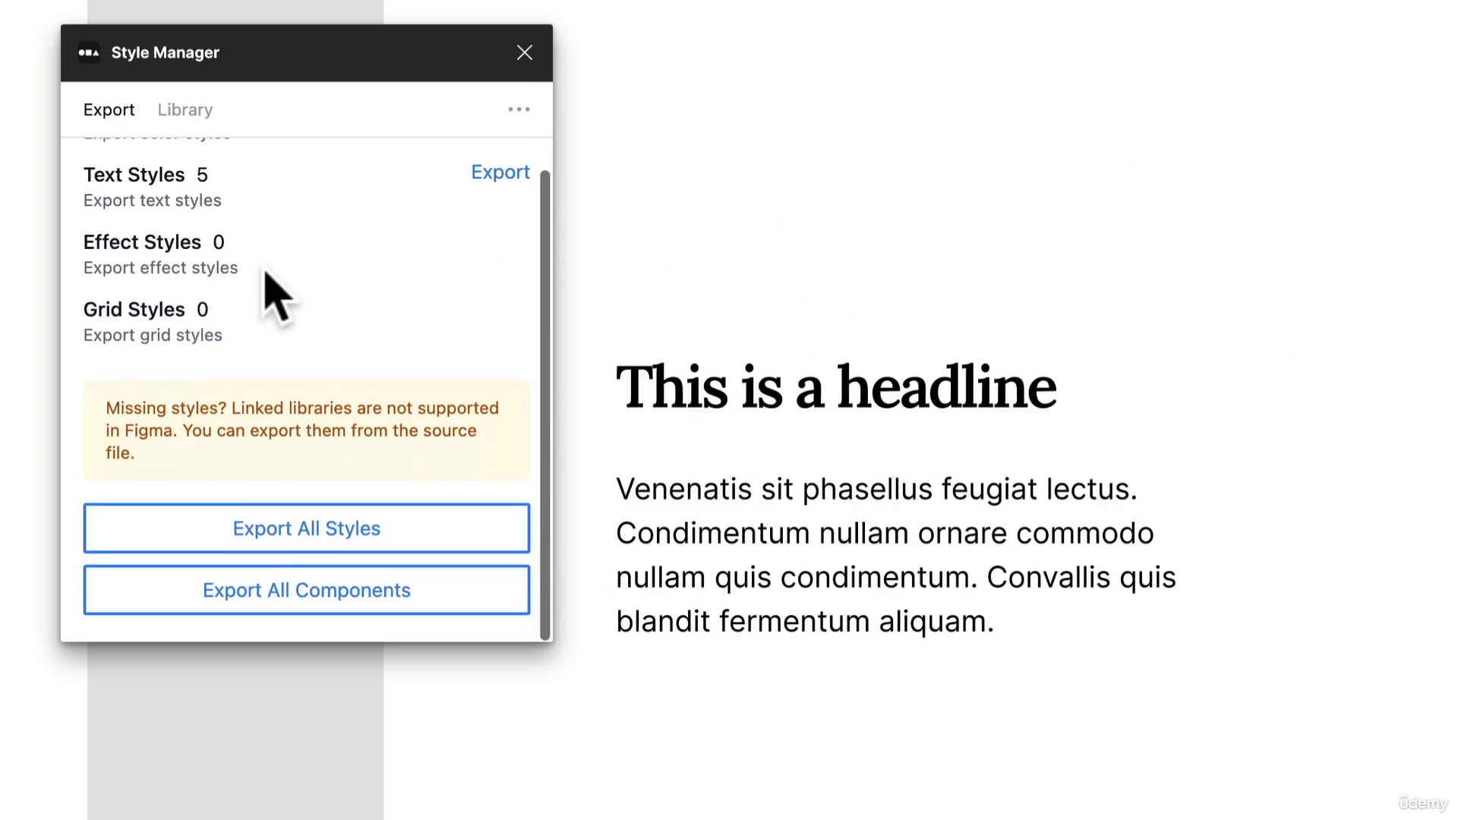
click(306, 548)
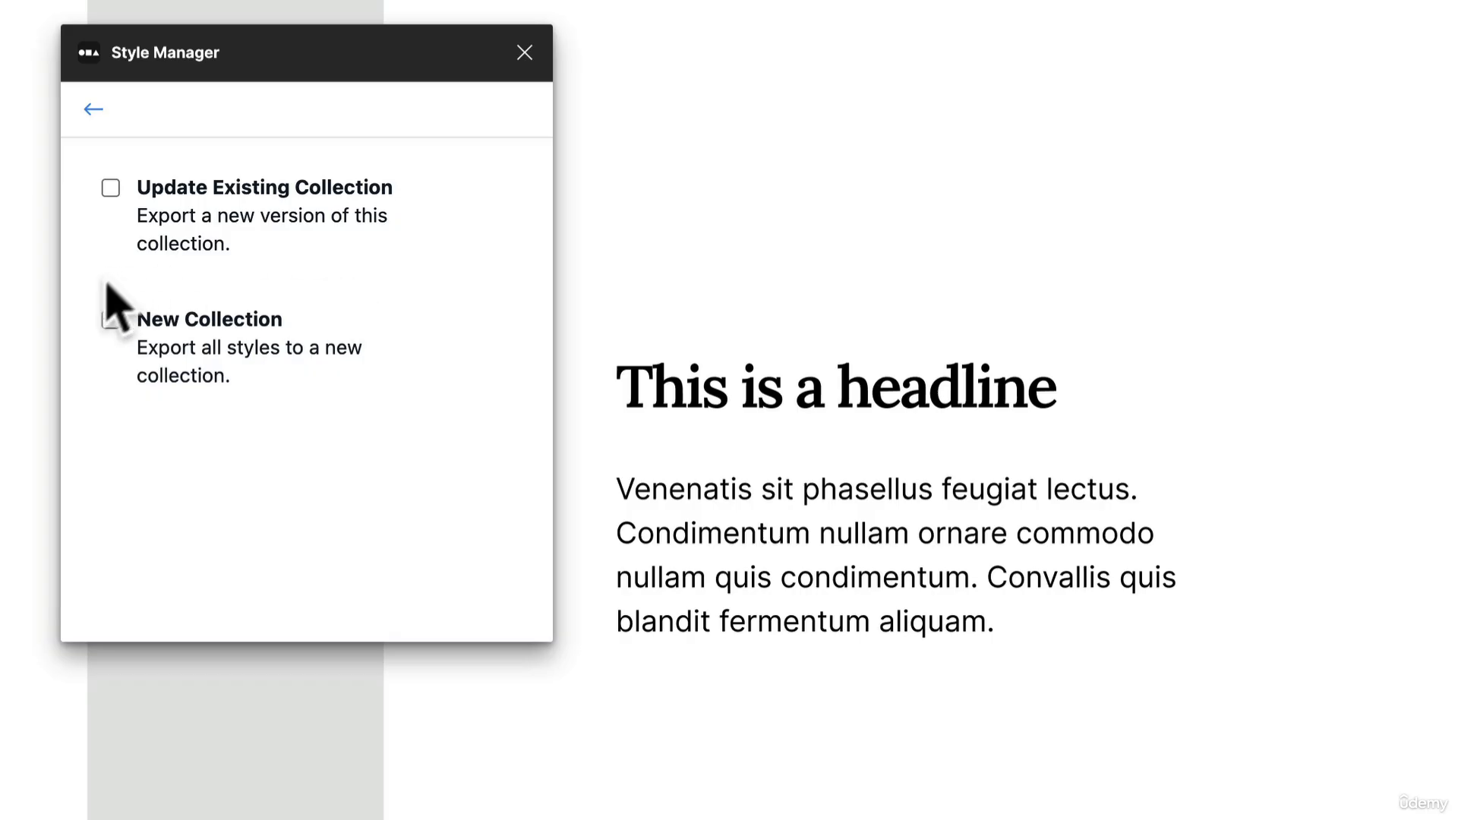
click(110, 320)
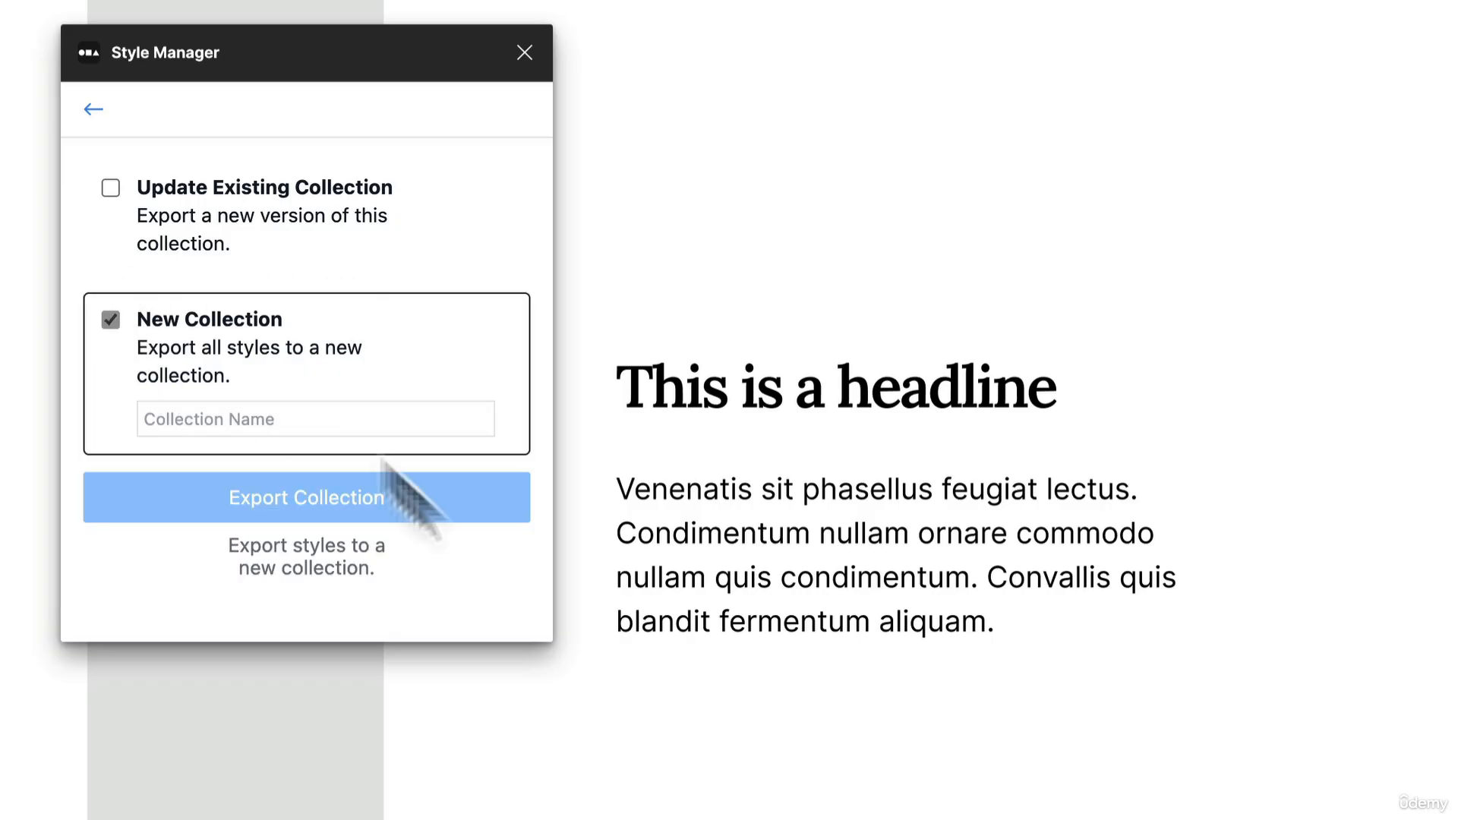
click(341, 422)
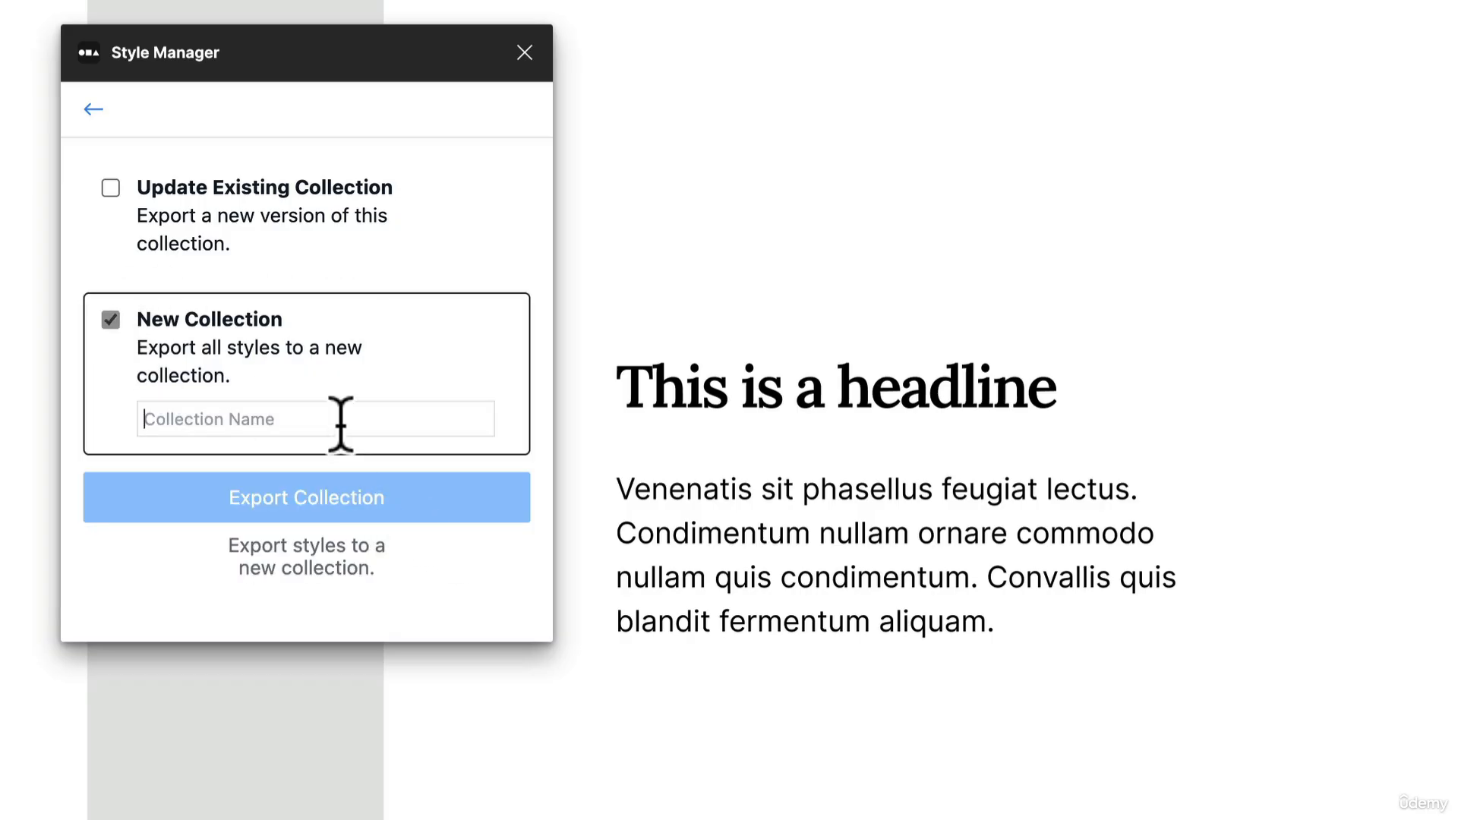
text(Type Styles)
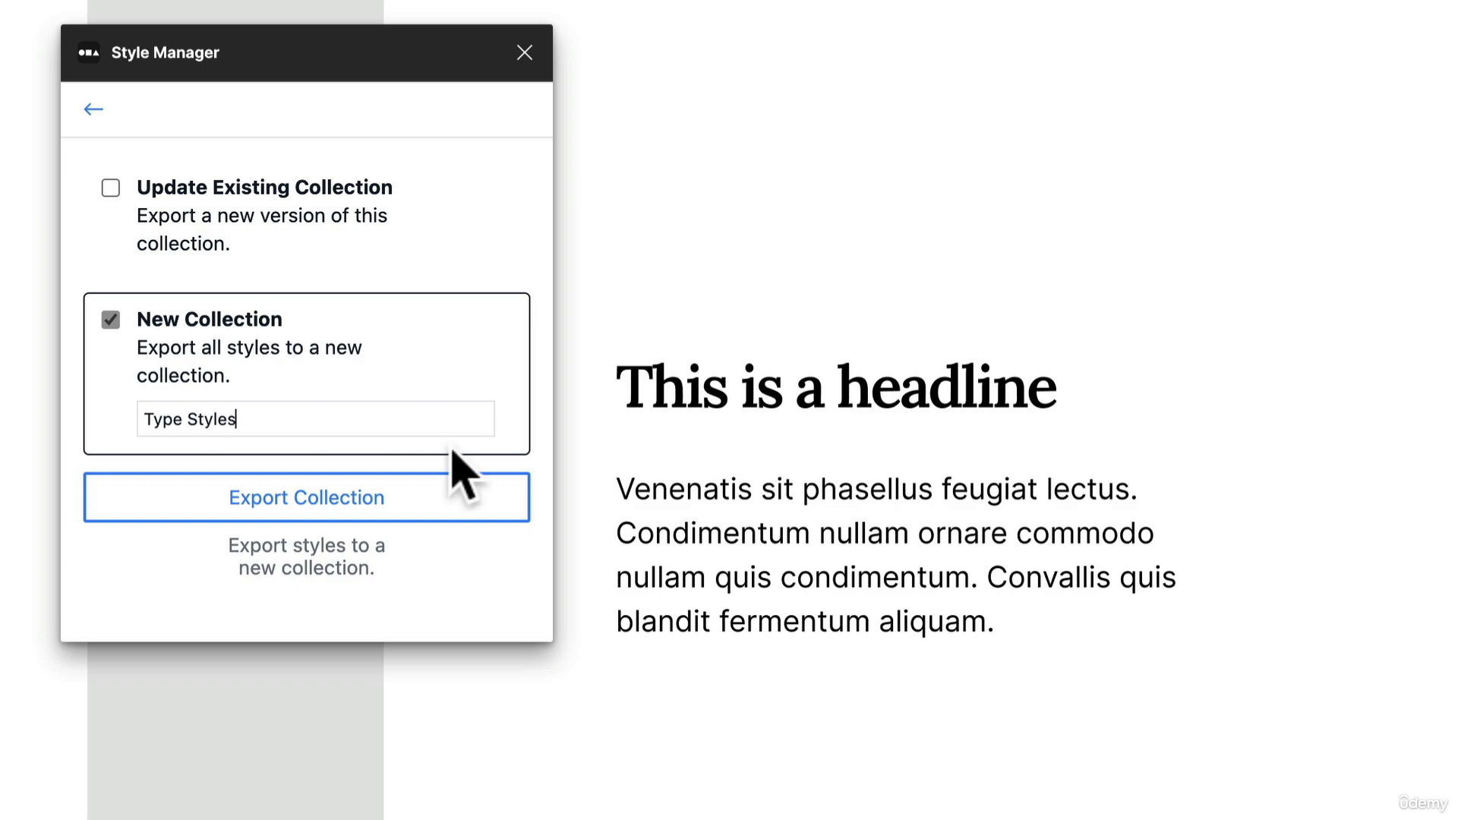
click(448, 493)
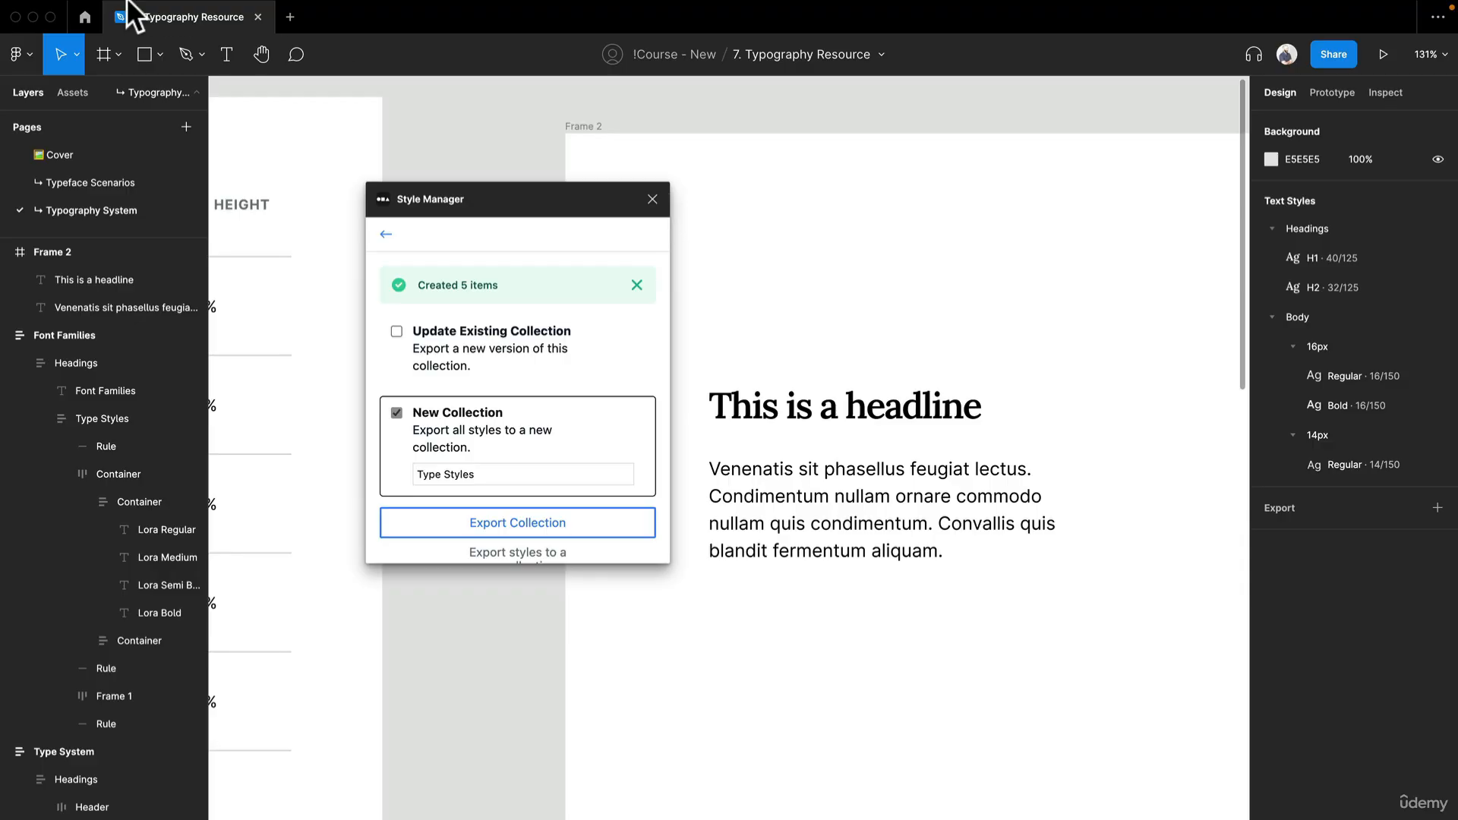
- Create a new design file and draw a frame of about 341 × 330 on its canvas
click(290, 16)
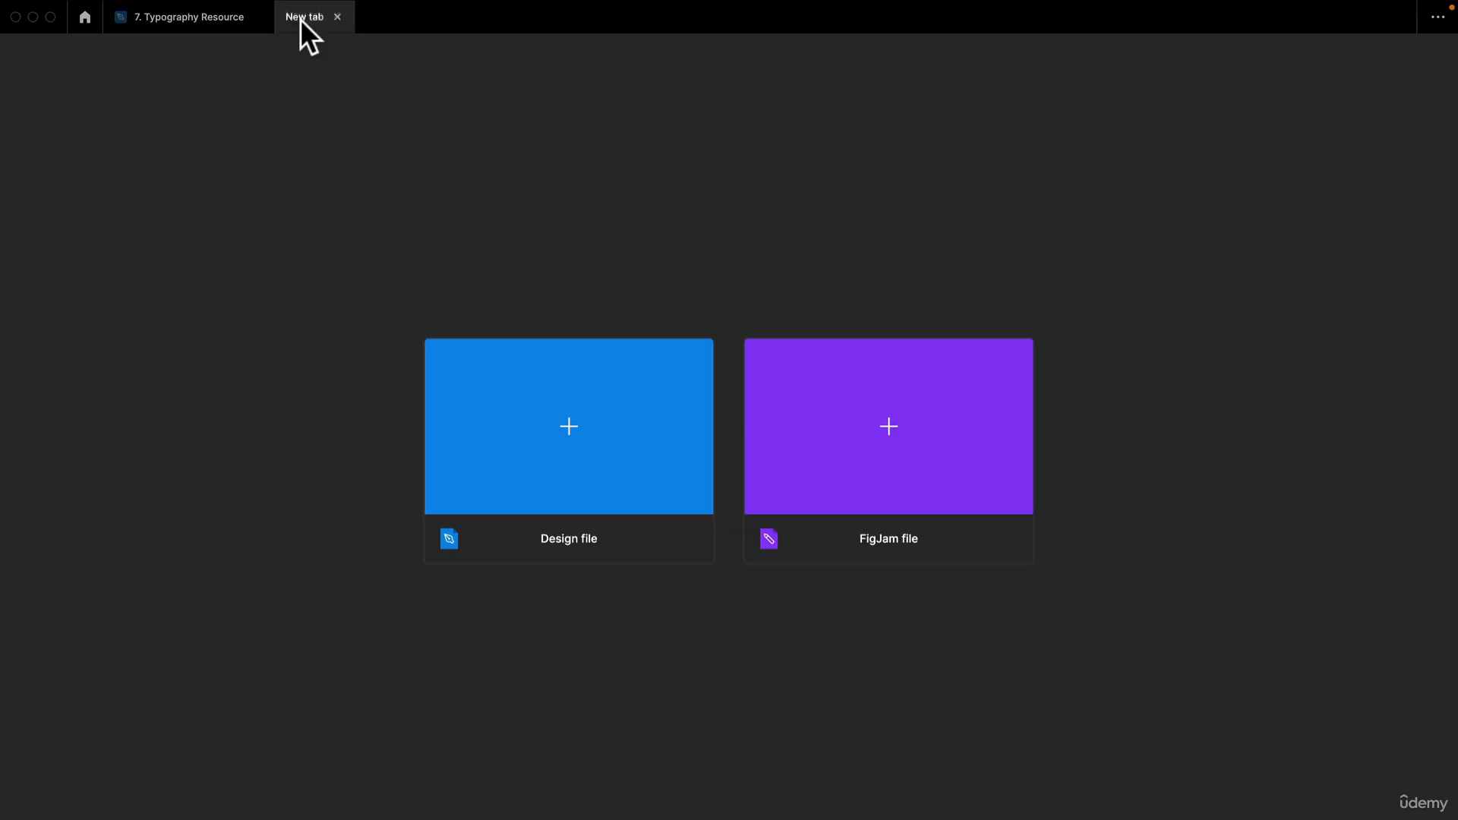
click(581, 421)
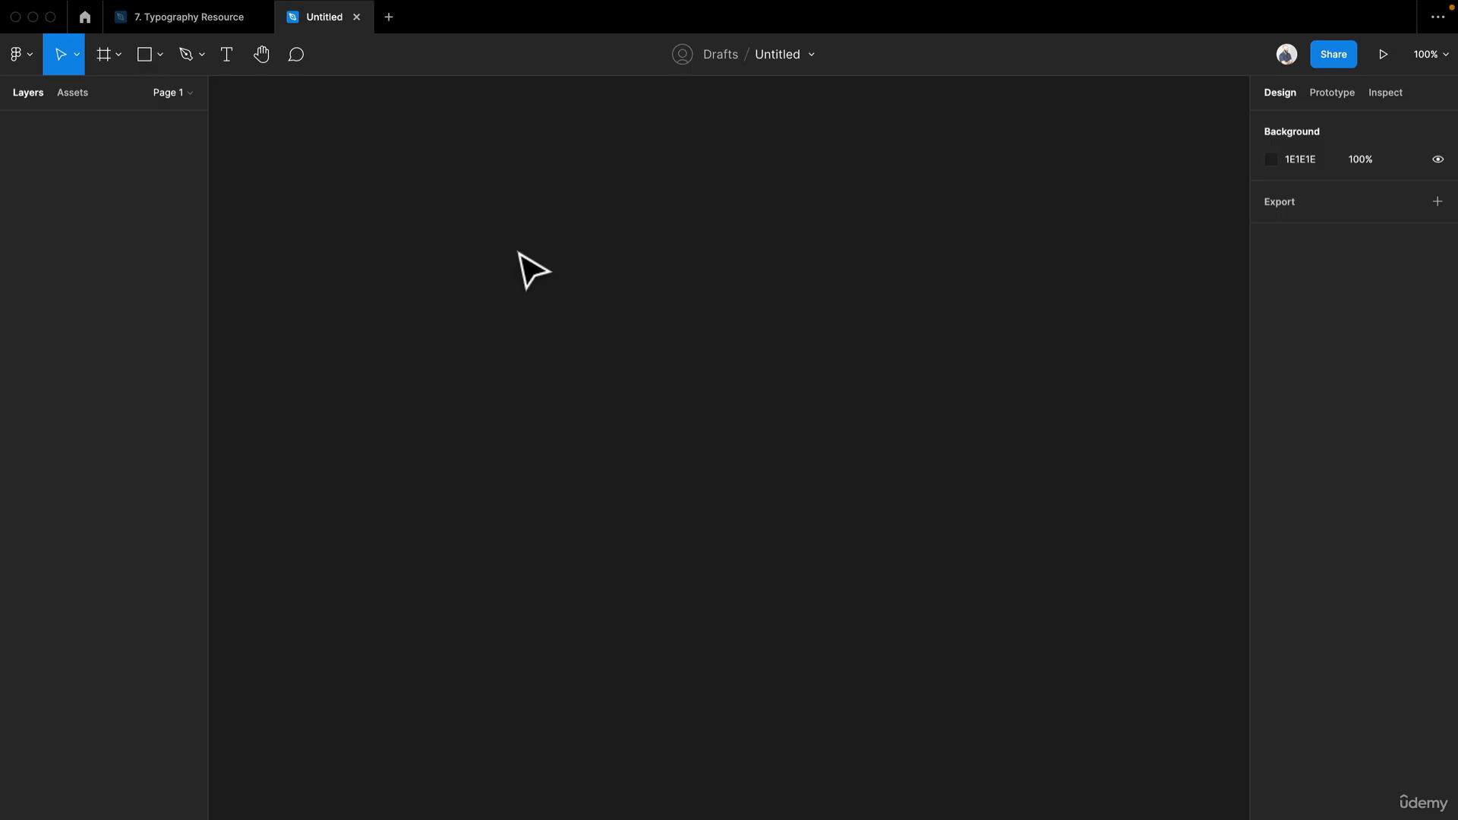
key(f)
drag(476, 221, 772, 507)
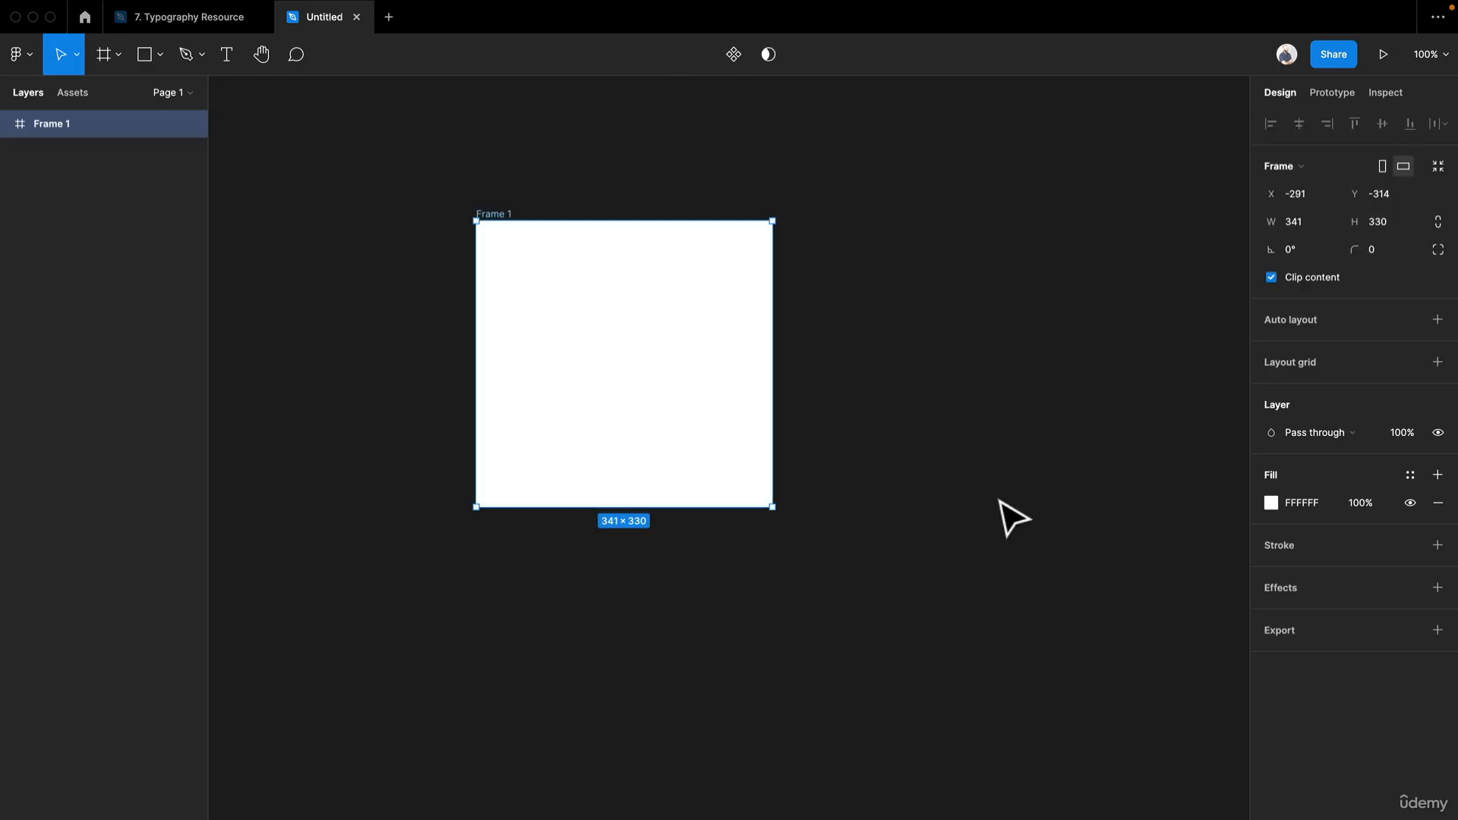
click(1001, 501)
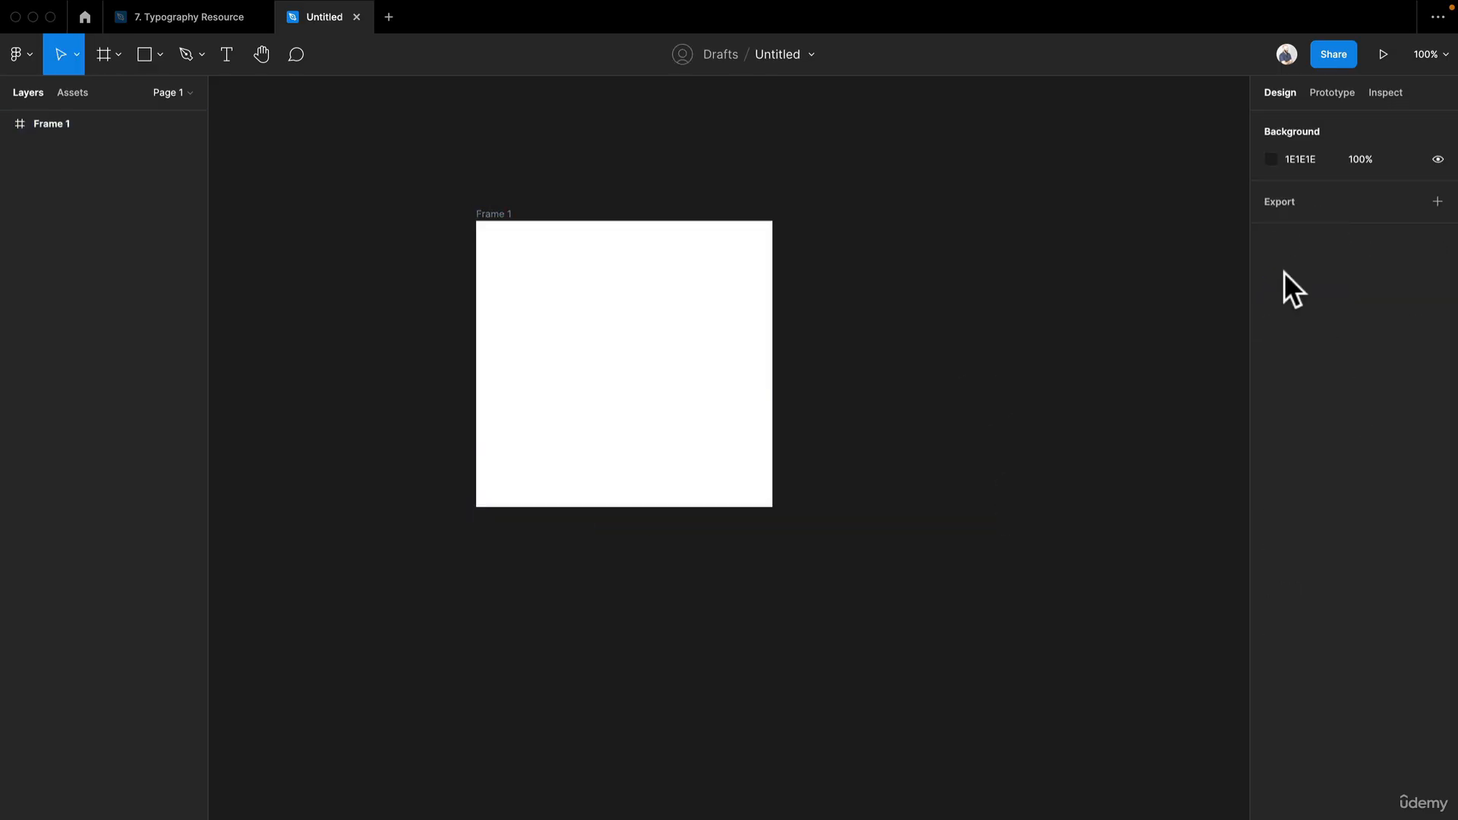
- Launch the Style Manager plugin in the new file and import all styles from the Type Styles collection
right_click(638, 148)
mouse_move(723, 286)
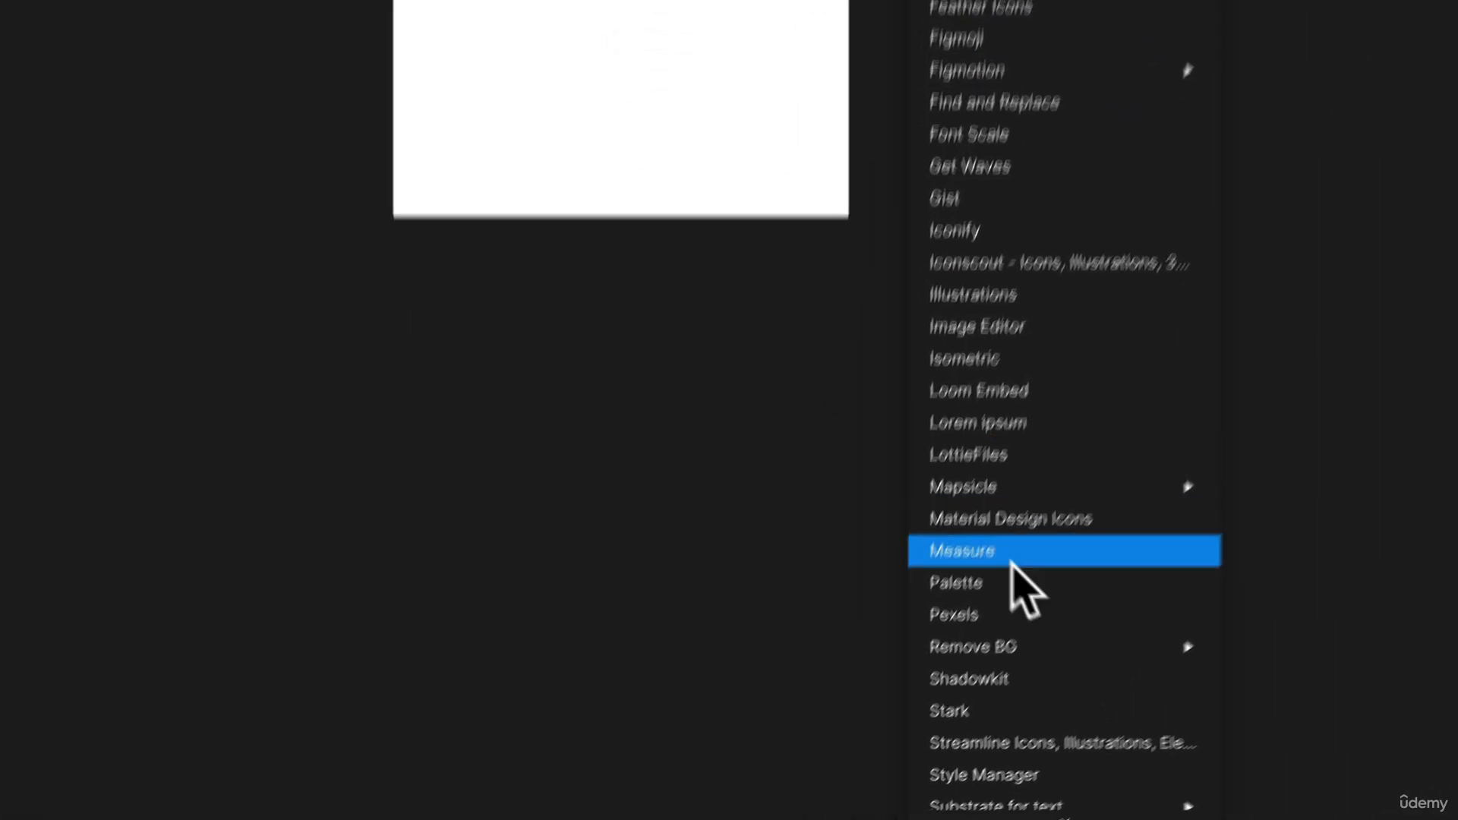
click(1085, 751)
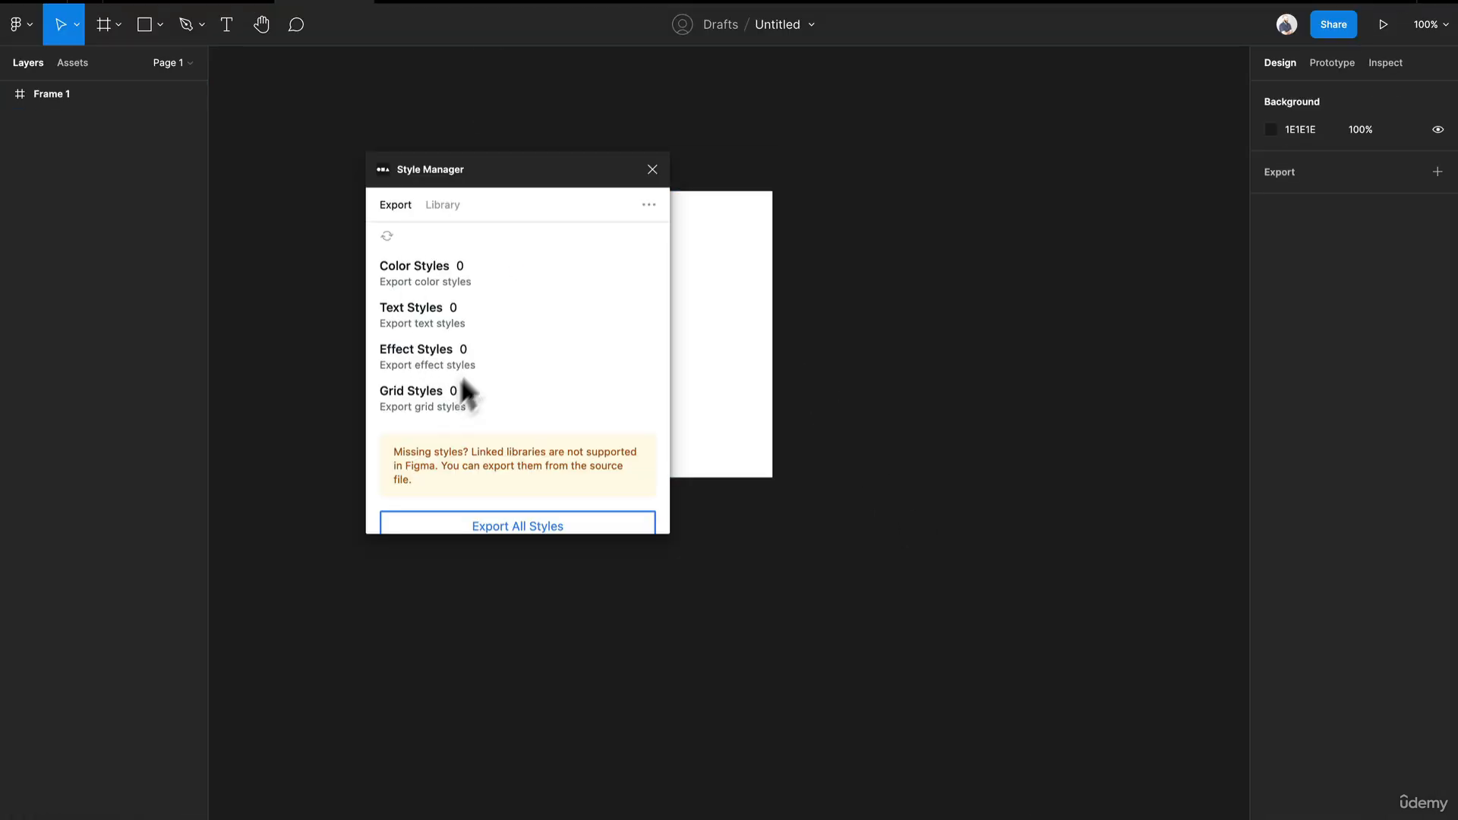
scroll(515, 351, down, 2)
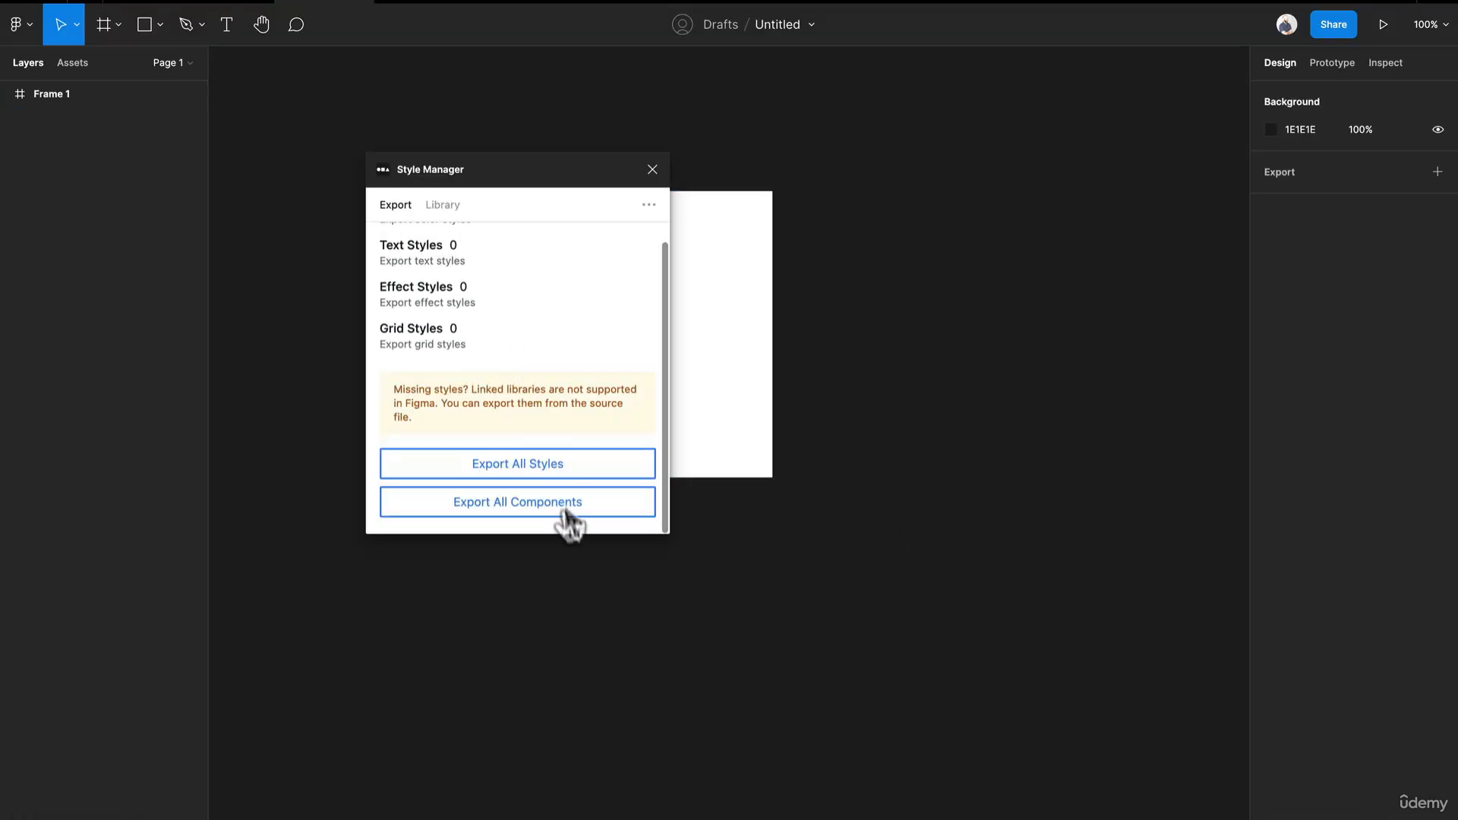
scroll(527, 395, up, 2)
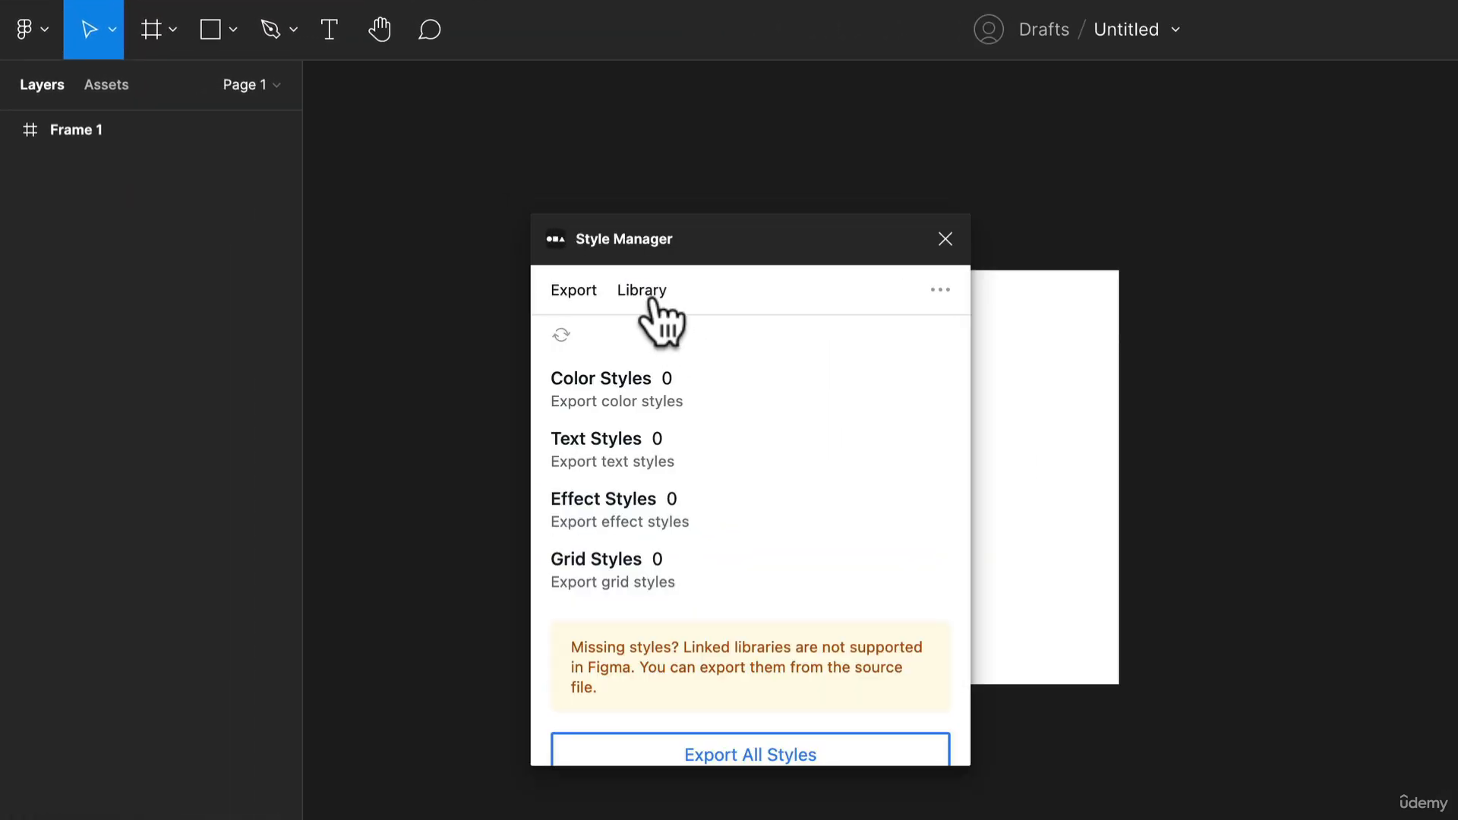
click(650, 296)
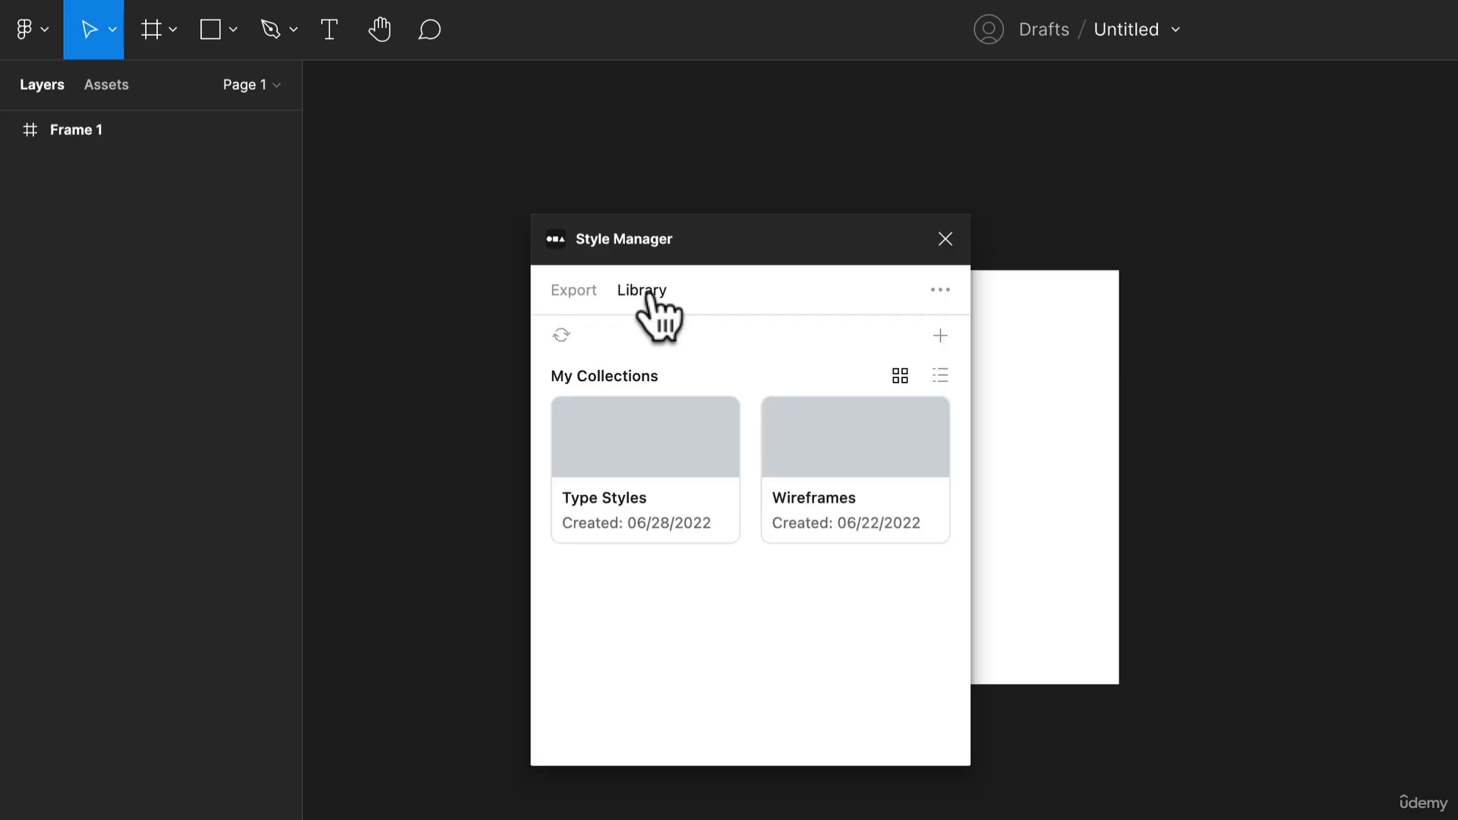
click(672, 483)
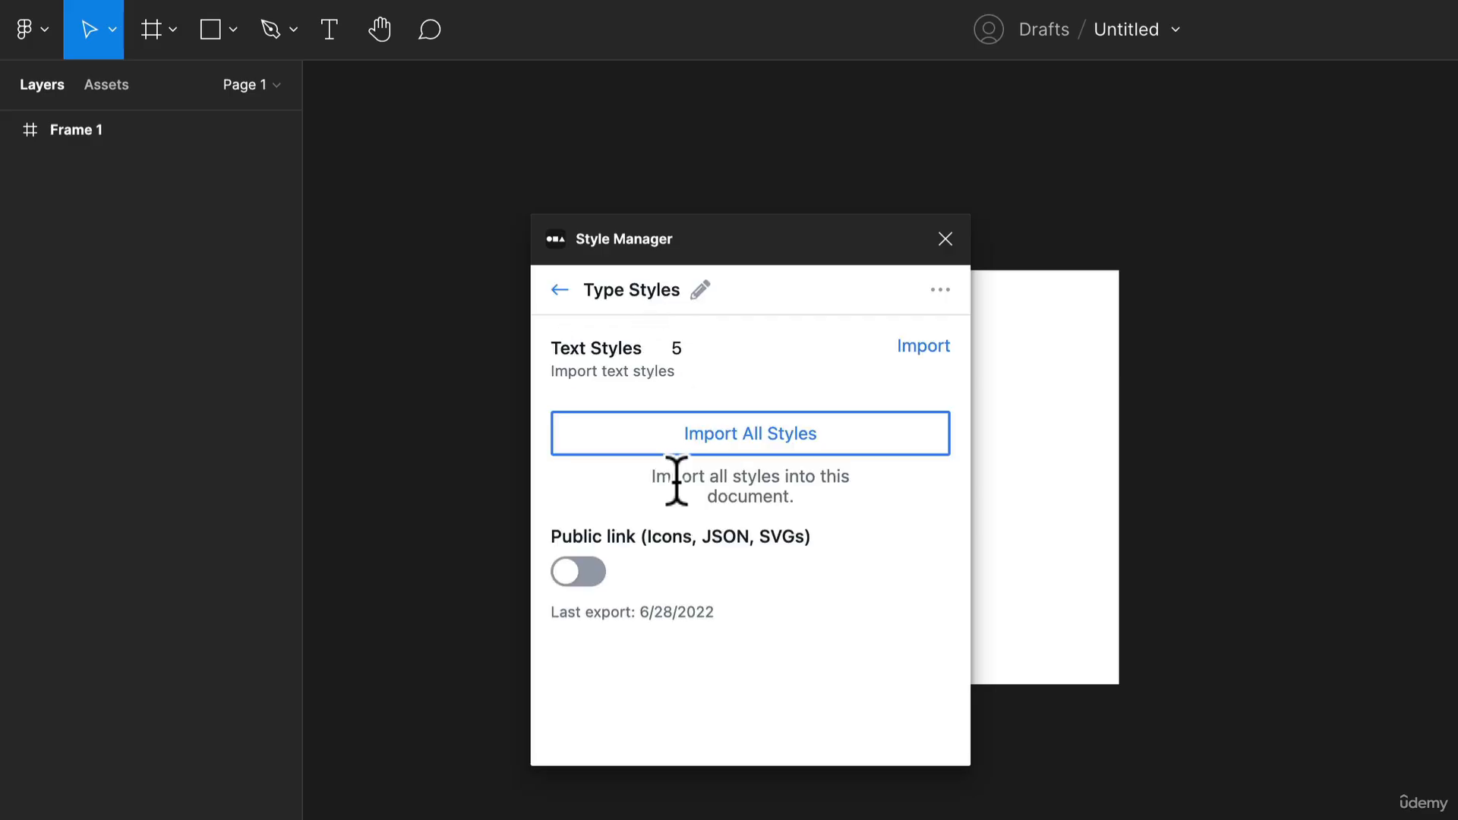
click(690, 437)
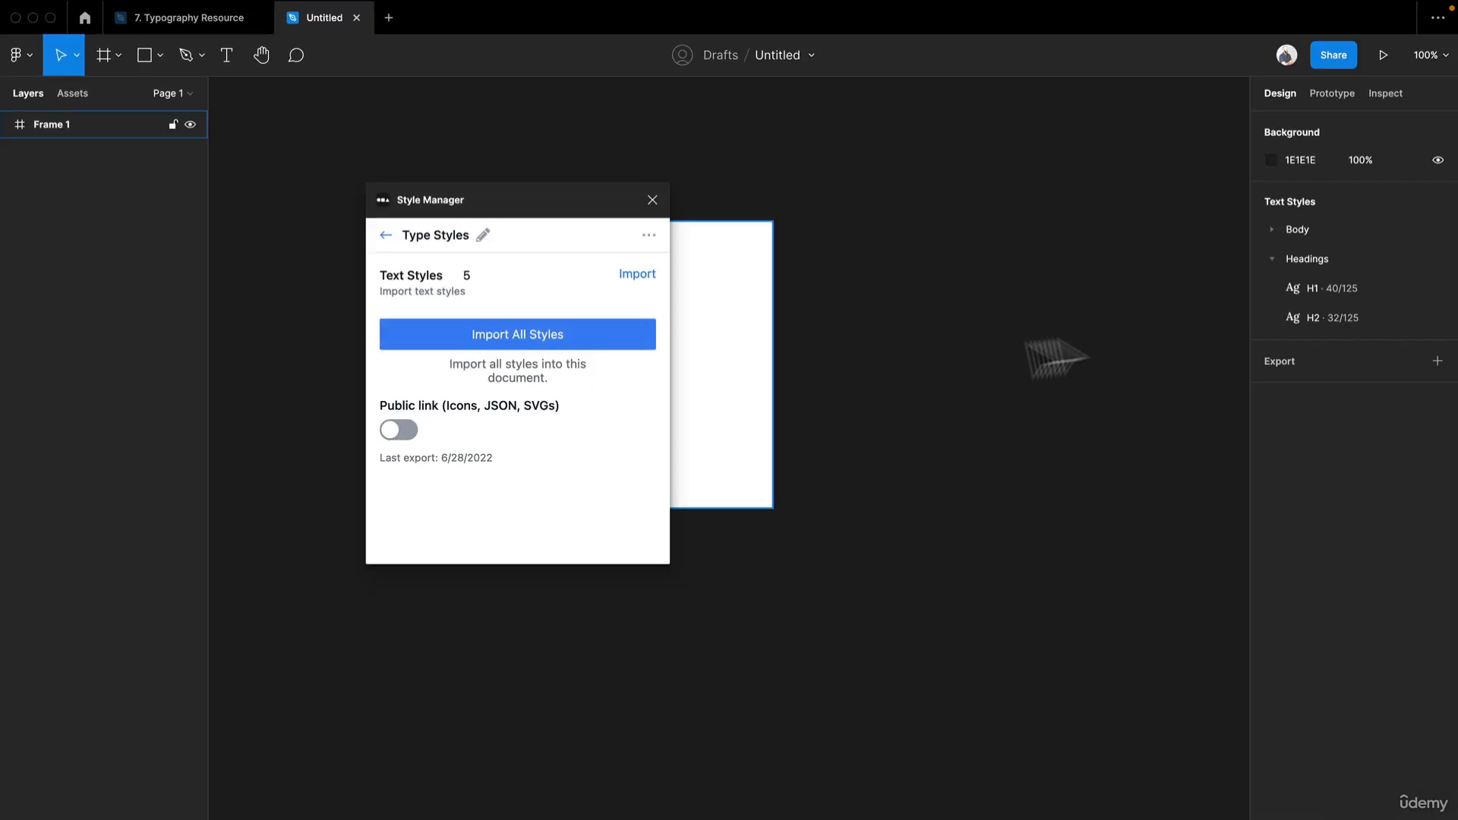
- Collapse the Headings folder of the imported text styles and move it above the Body folder
click(1277, 256)
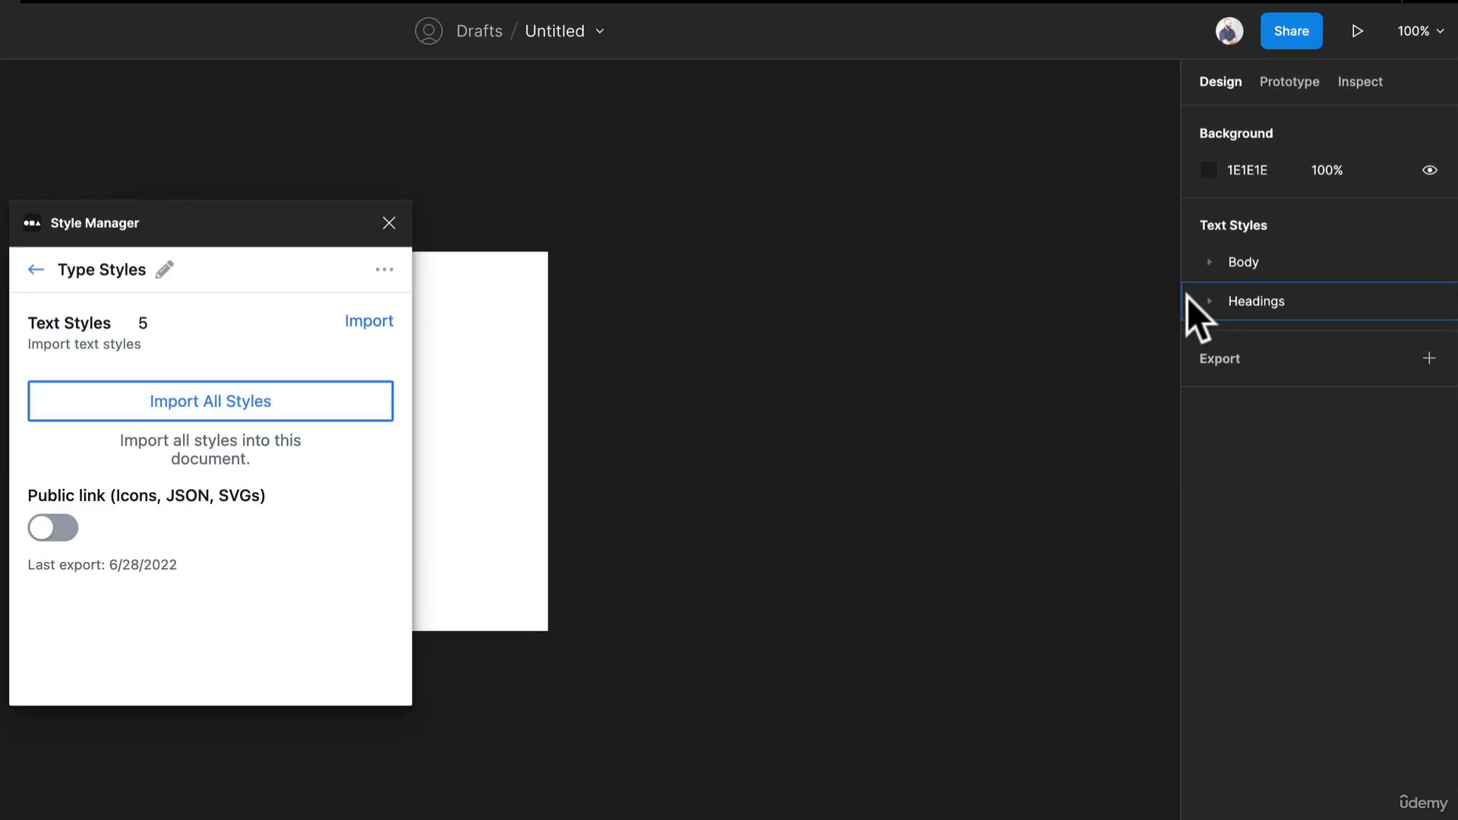
click(1188, 299)
drag(1184, 255, 1201, 293)
- Expand the Body folder and its 16px and 14px subfolders to review the imported text styles
click(1208, 301)
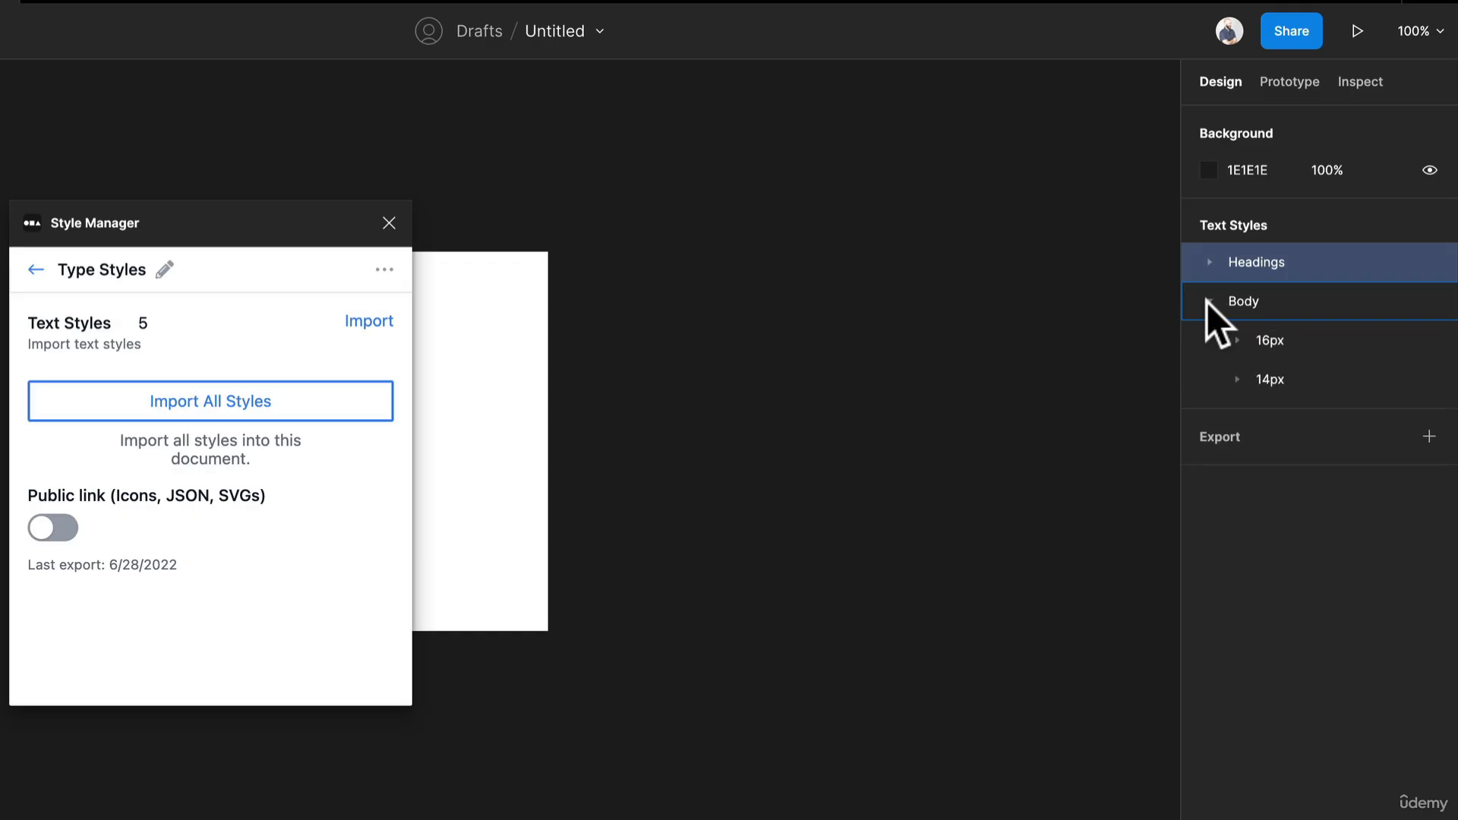
right_click(1254, 350)
click(1237, 379)
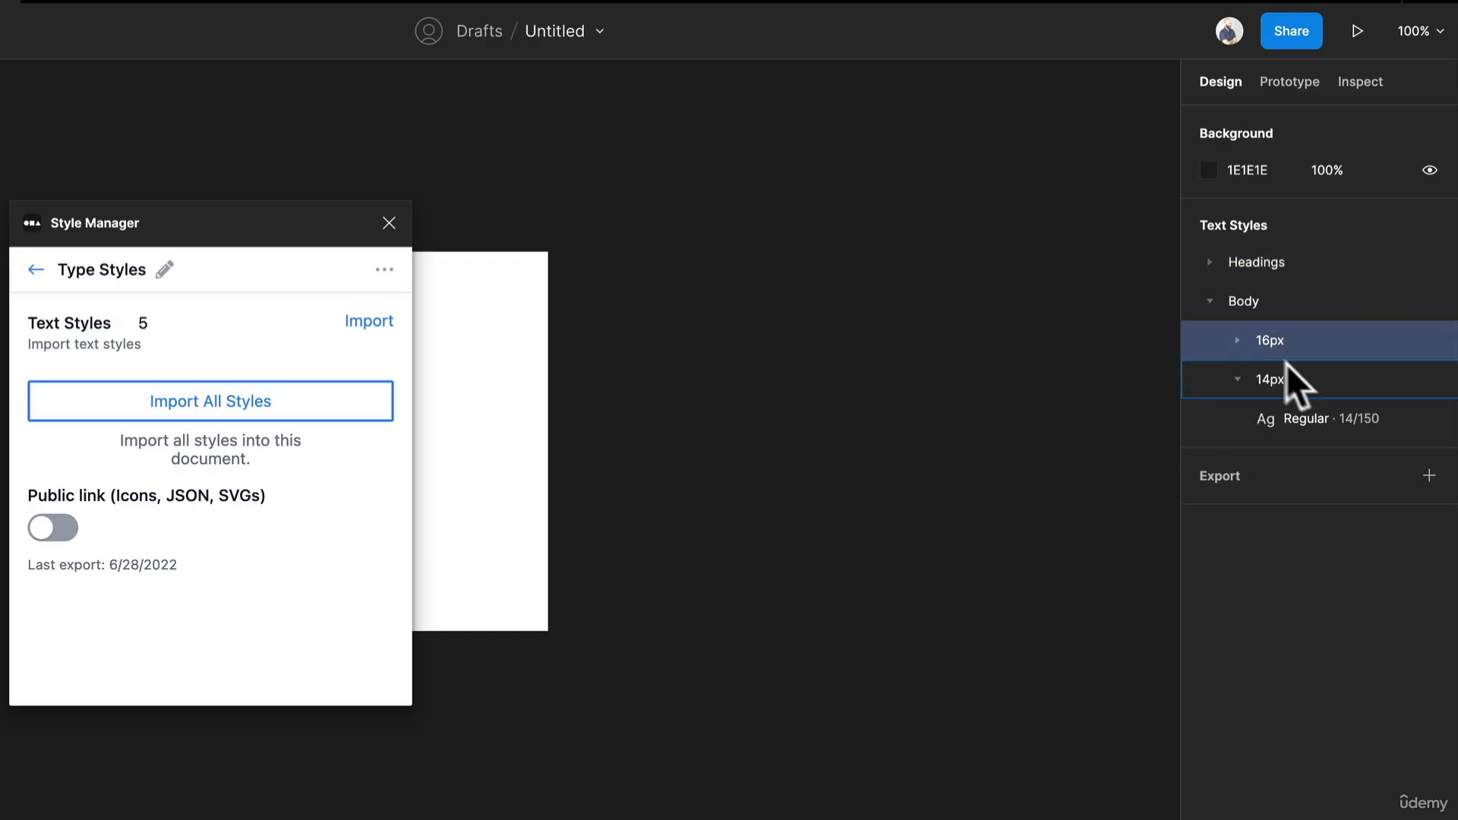
click(1237, 340)
click(1323, 387)
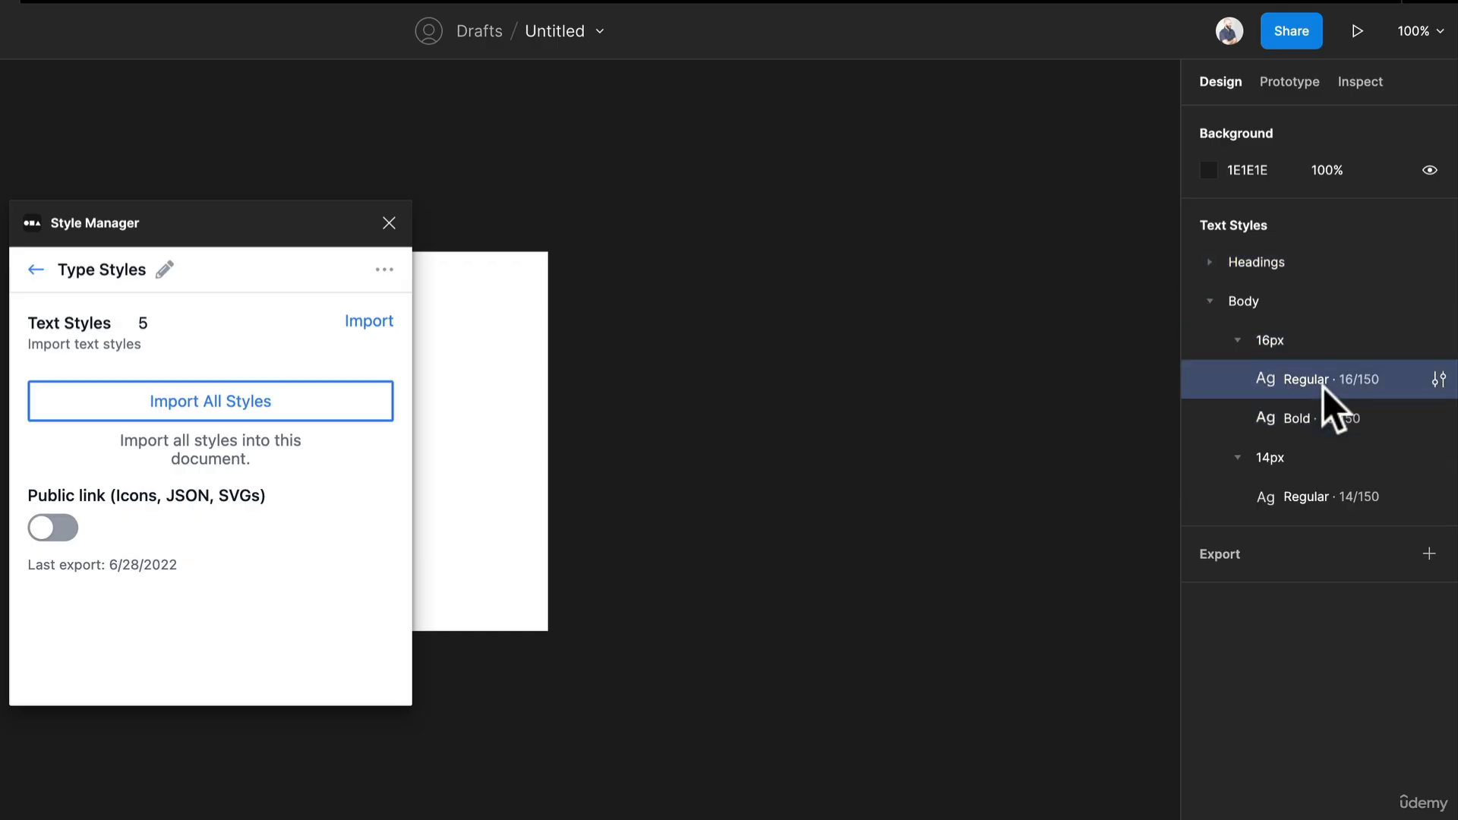
click(1232, 391)
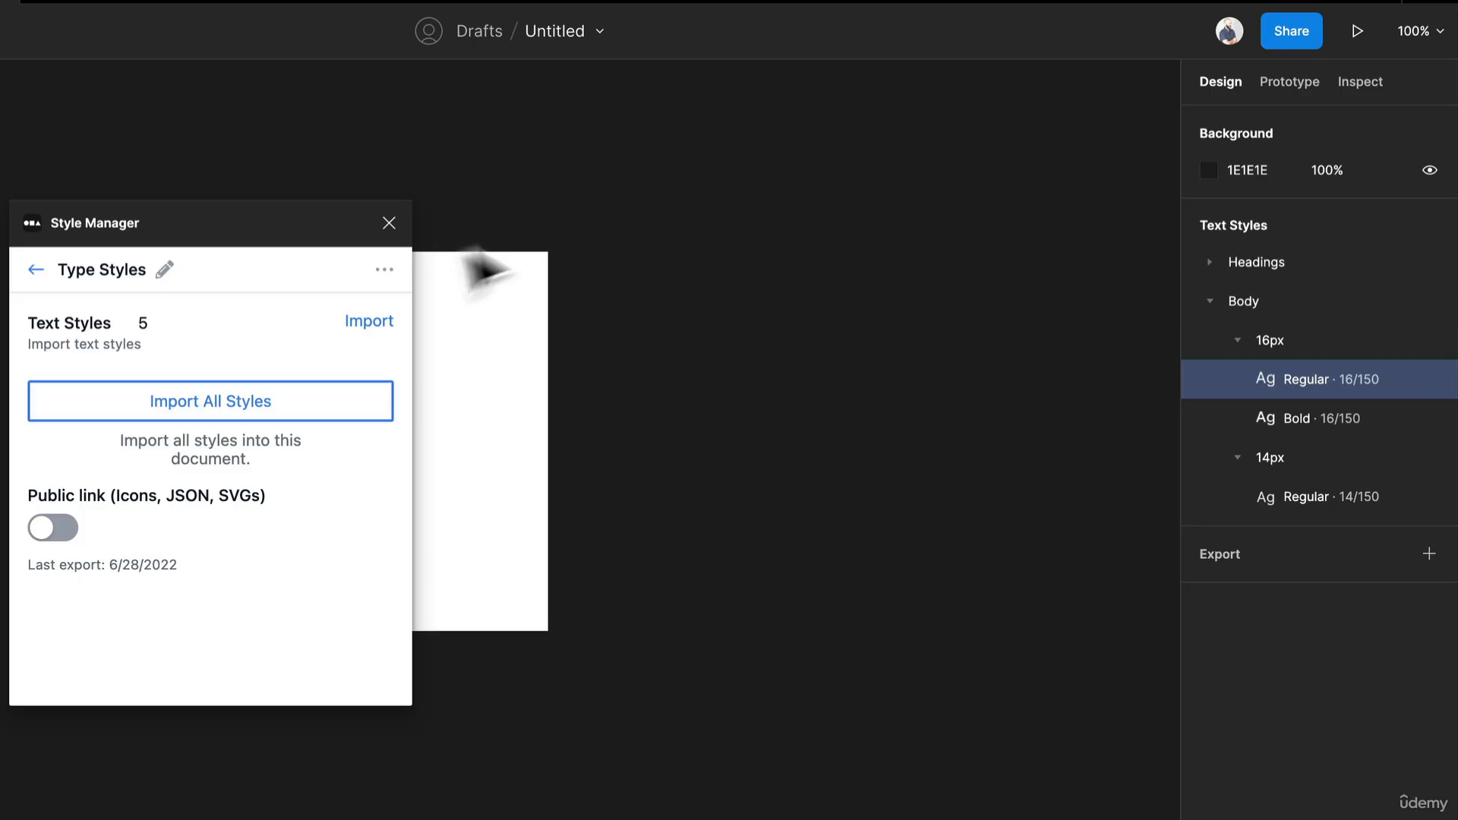